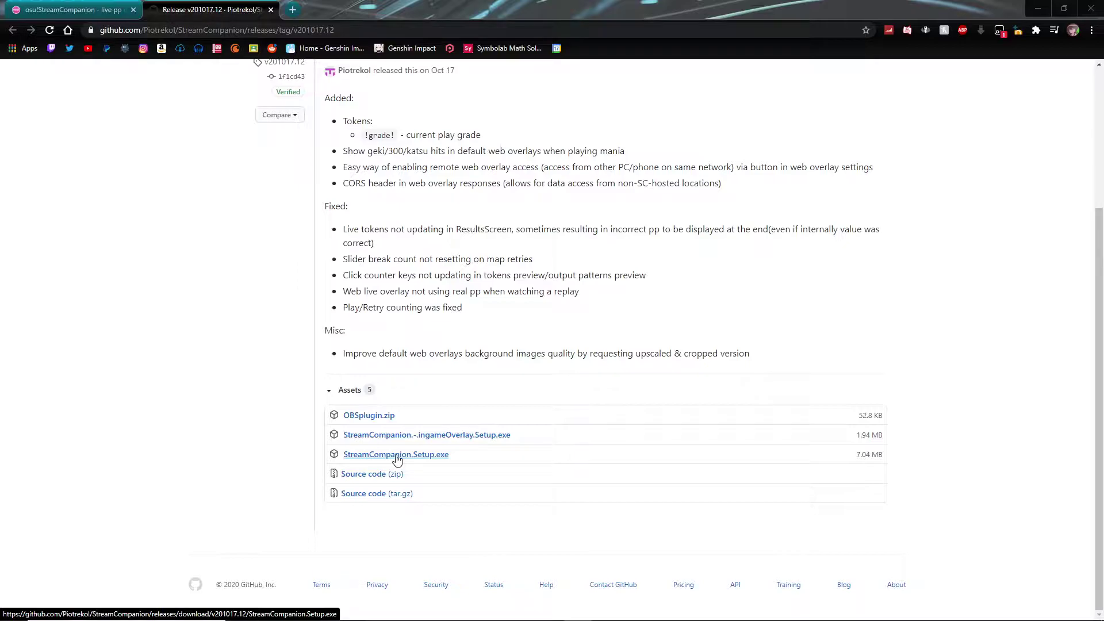
Start downloading StreamCompanion.Setup.exe from the release assets and browse to the Downloads folder as the save location.
{"action": "left_click", "coordinate": [397, 455]}
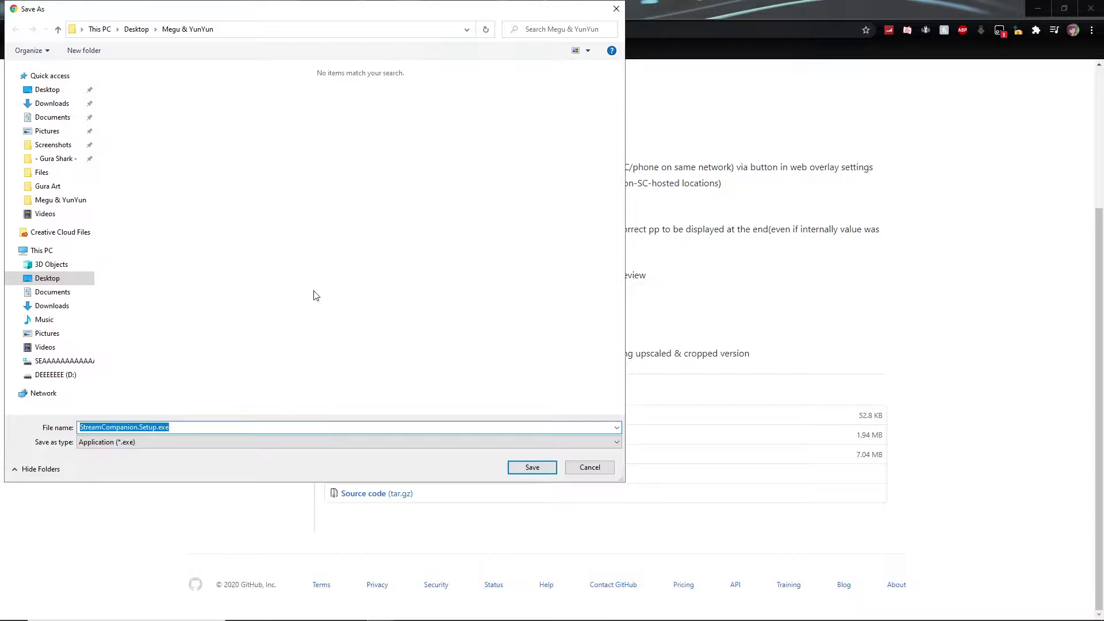
{"action": "left_click", "coordinate": [46, 90]}
{"action": "left_click", "coordinate": [49, 103]}
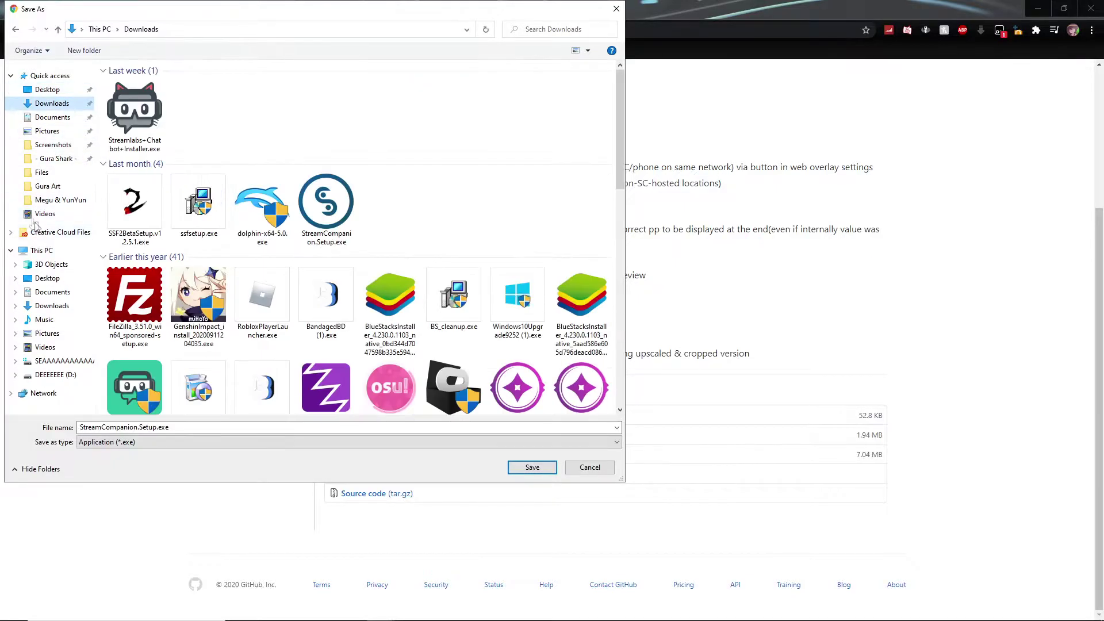
{"action": "left_click", "coordinate": [52, 117]}
{"action": "left_click", "coordinate": [50, 103]}
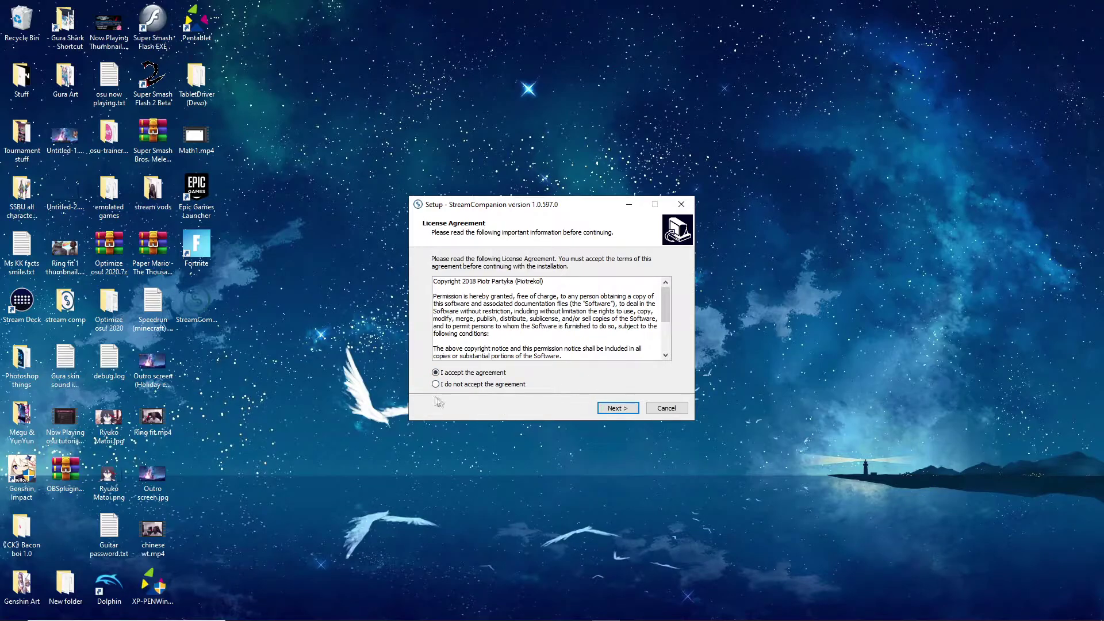
Install StreamCompanion with the license accepted, default folders and a desktop shortcut, and launch it on finishing.
{"action": "left_click", "coordinate": [619, 409]}
{"action": "left_click", "coordinate": [617, 409]}
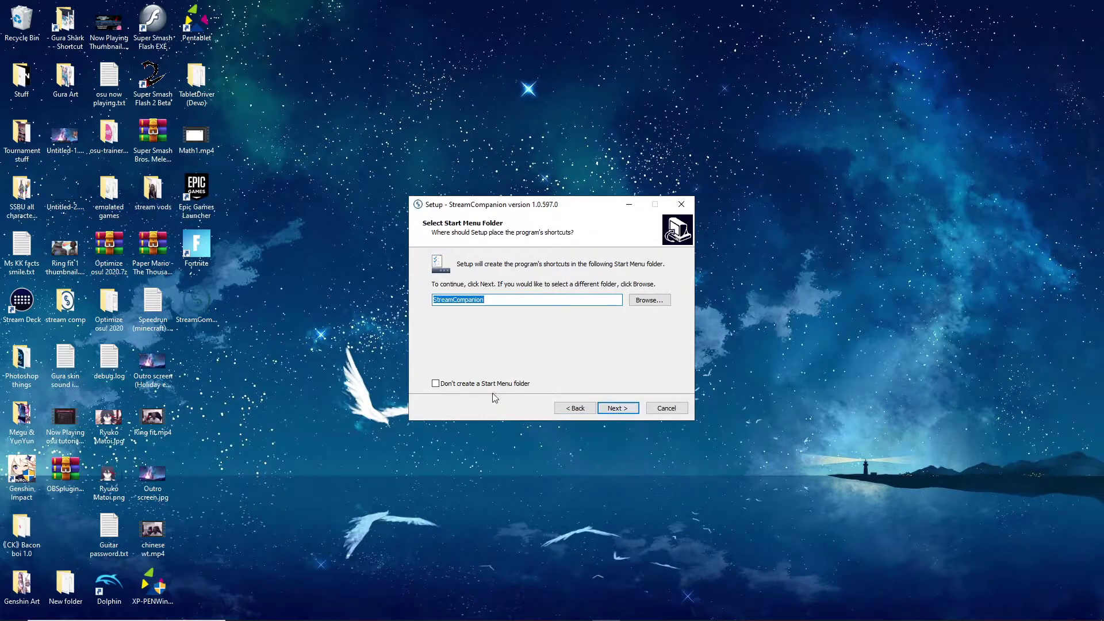
{"action": "left_click", "coordinate": [602, 411]}
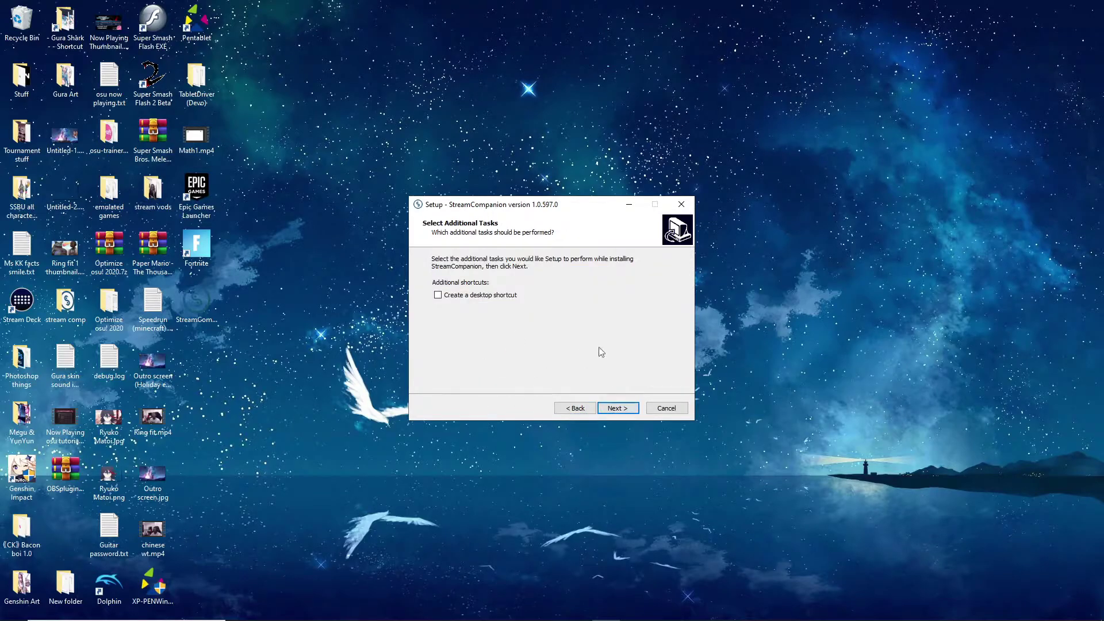
{"action": "left_click", "coordinate": [438, 295]}
{"action": "left_click", "coordinate": [617, 409]}
{"action": "left_click", "coordinate": [618, 409]}
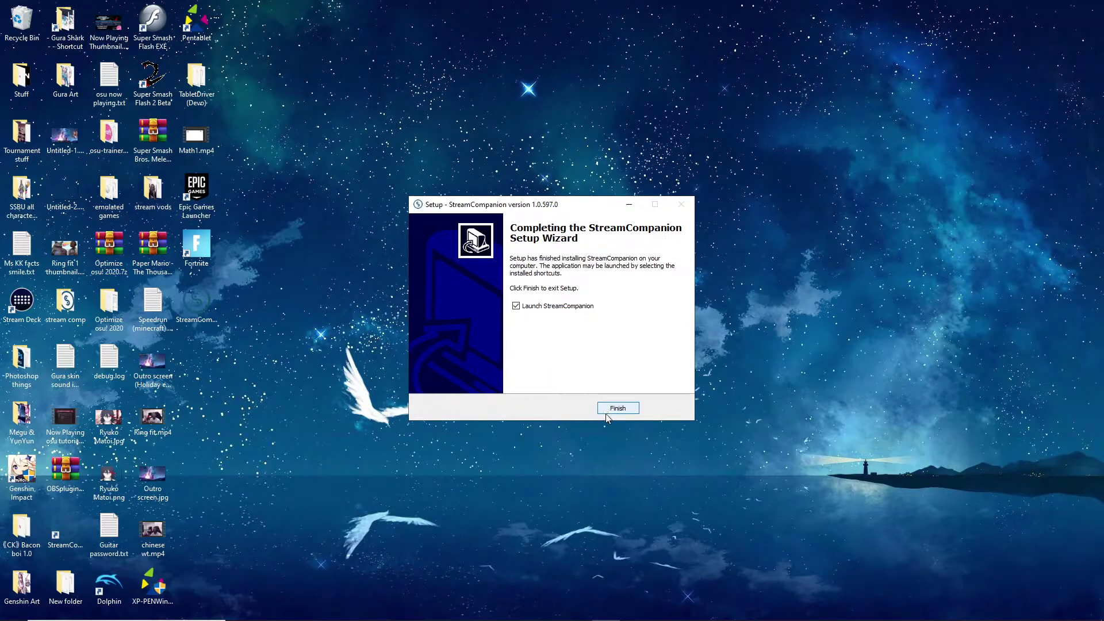
{"action": "left_click", "coordinate": [617, 410]}
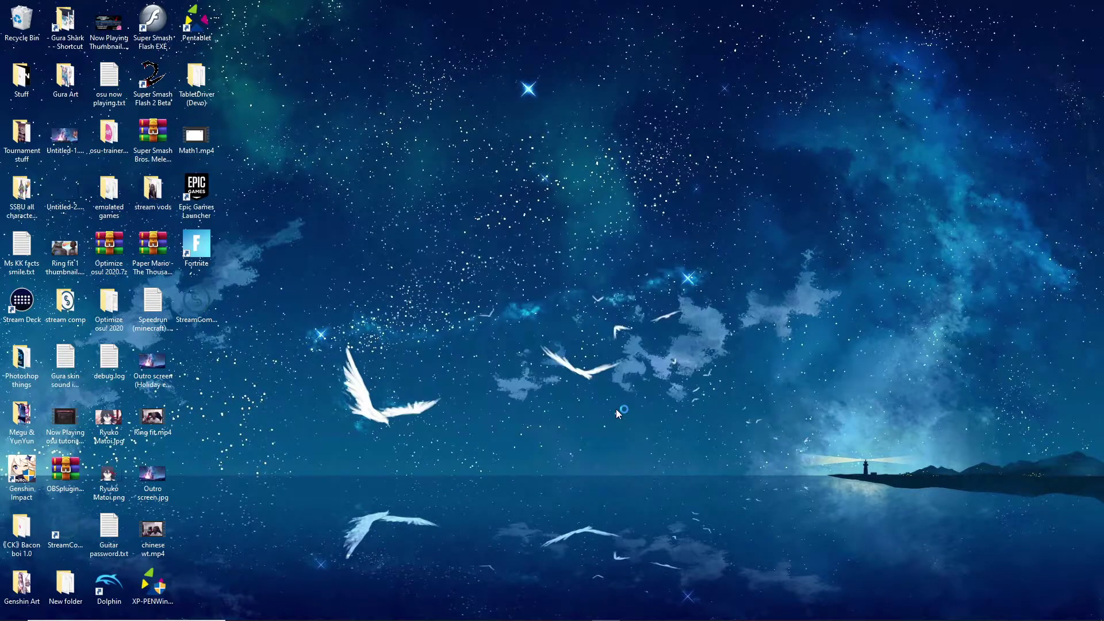
Open StreamCompanion from its desktop shortcut and move its setup window aside on the desktop.
{"action": "double_click", "coordinate": [65, 527]}
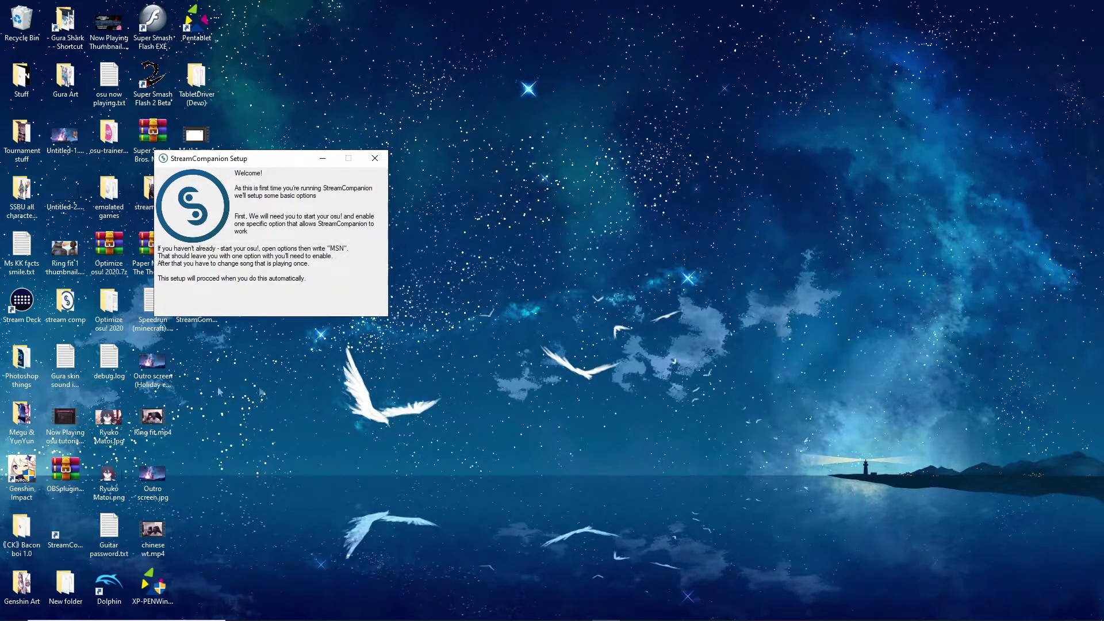
{"action": "left_click_drag", "start_coordinate": [254, 160], "coordinate": [201, 141]}
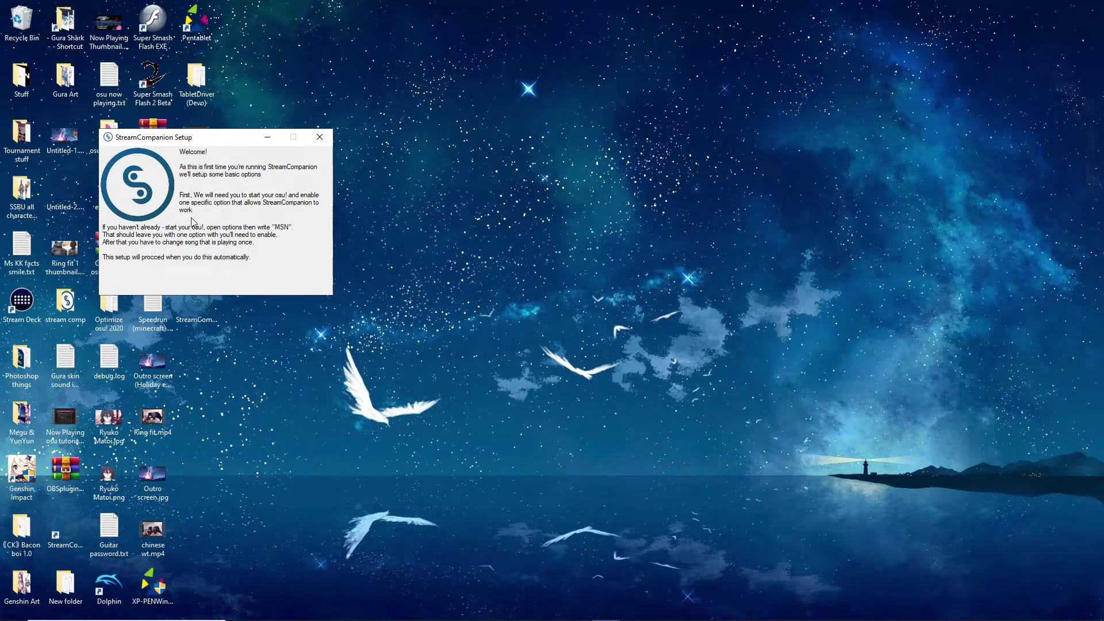
{"action": "left_click_drag", "start_coordinate": [208, 141], "coordinate": [168, 129]}
Start osu! and search its options for "msn" to check the MSN Live status integration.
{"action": "mouse_move", "coordinate": [270, 619]}
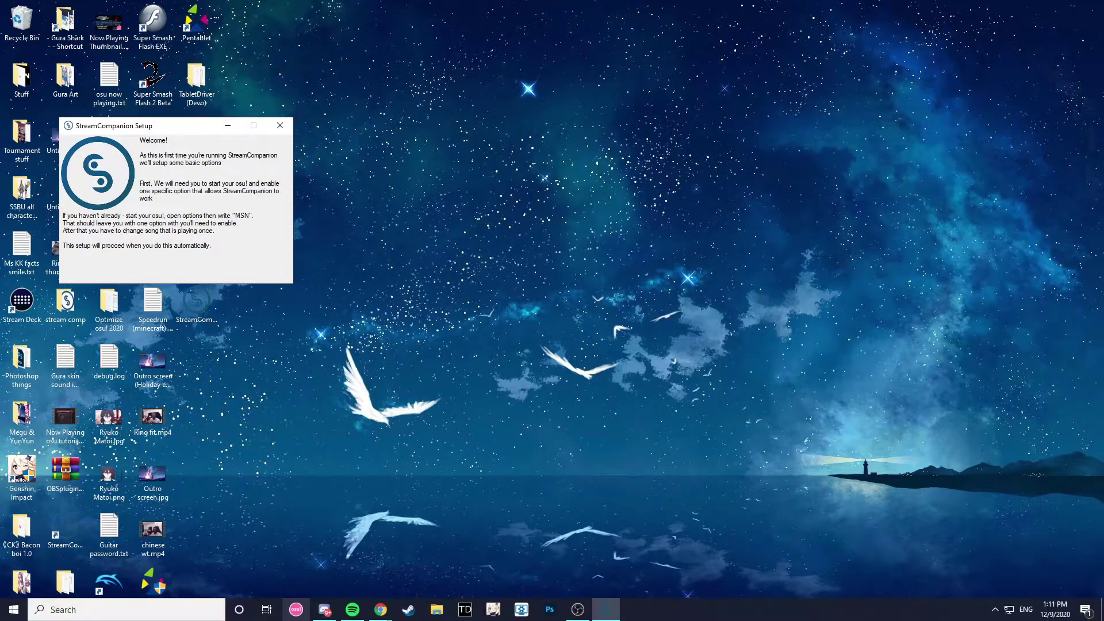
{"action": "left_click", "coordinate": [296, 609]}
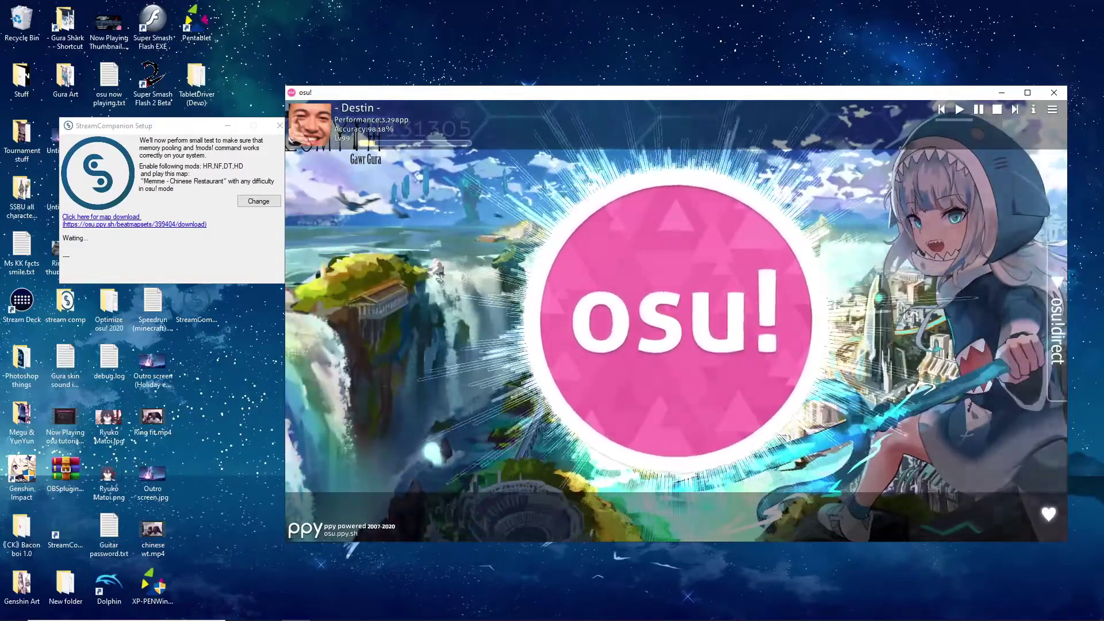
{"action": "key", "text": "ctrl+o"}
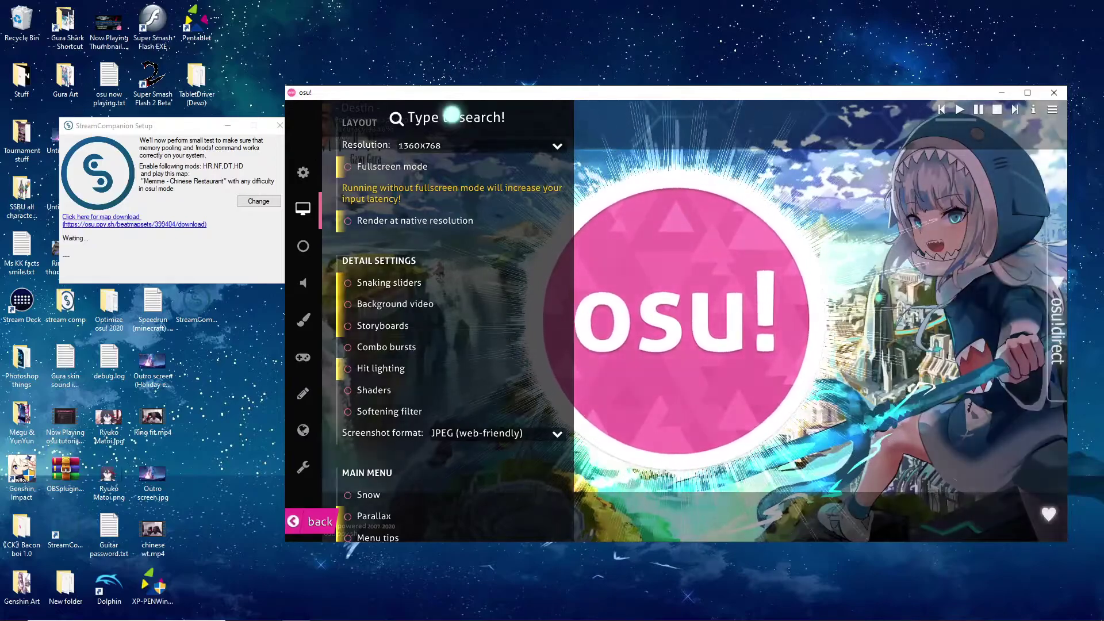
{"action": "type", "text": "m"}
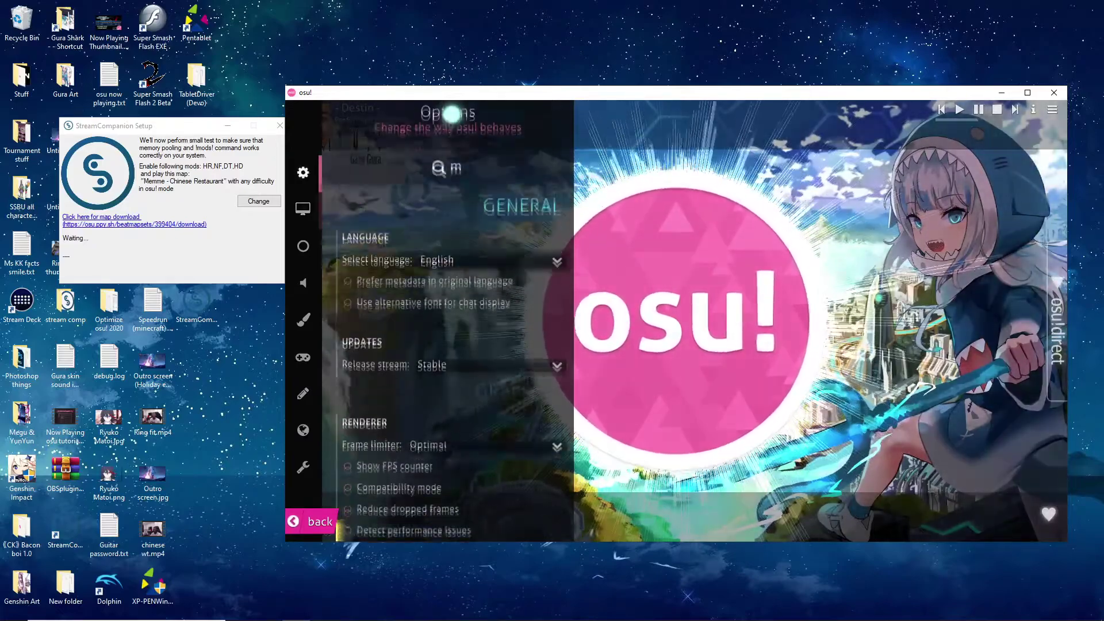
{"action": "type", "text": "sn"}
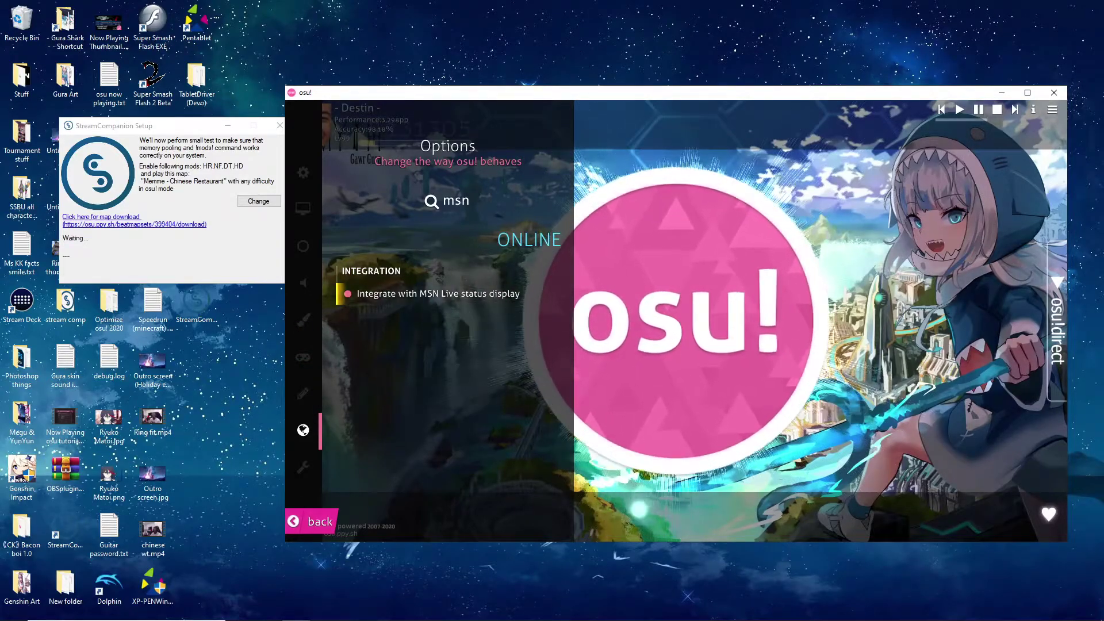
Download the Memme - Chinese Restaurant map linked in the StreamCompanion setup through osu!direct, then return to osu!
{"action": "left_click", "coordinate": [225, 244]}
{"action": "left_click_drag", "start_coordinate": [180, 127], "coordinate": [248, 182]}
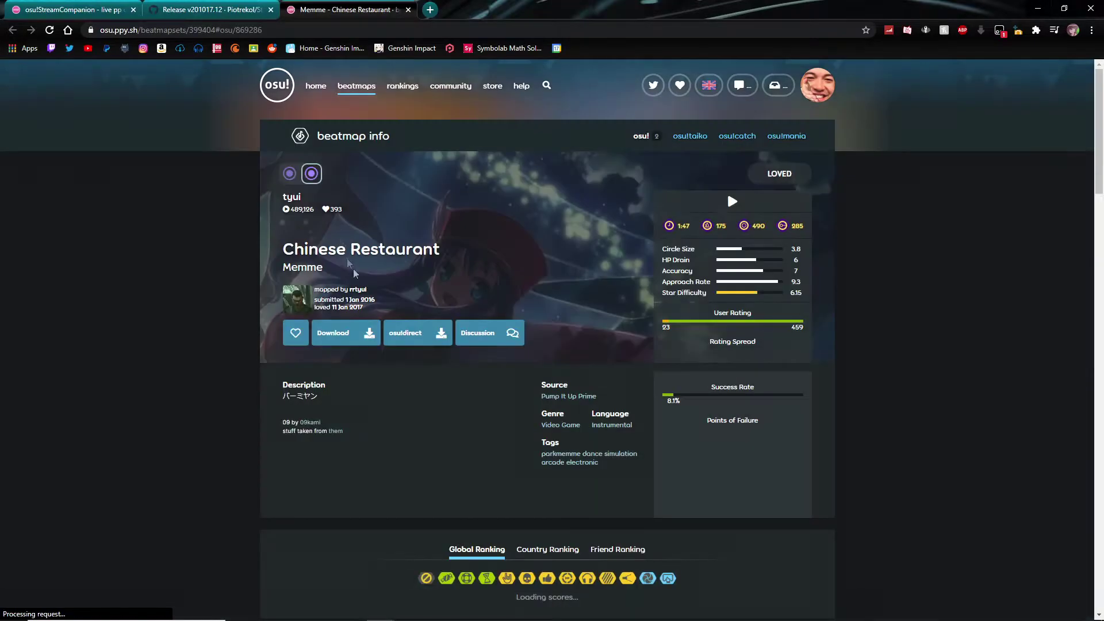
{"action": "left_click", "coordinate": [421, 340]}
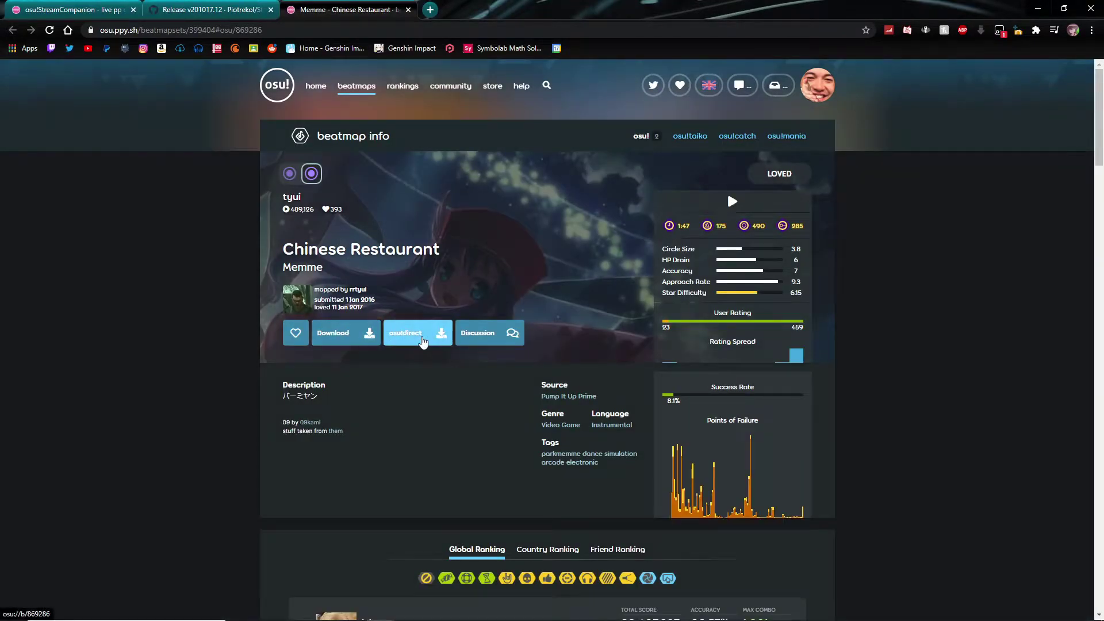
{"action": "left_click", "coordinate": [1039, 8]}
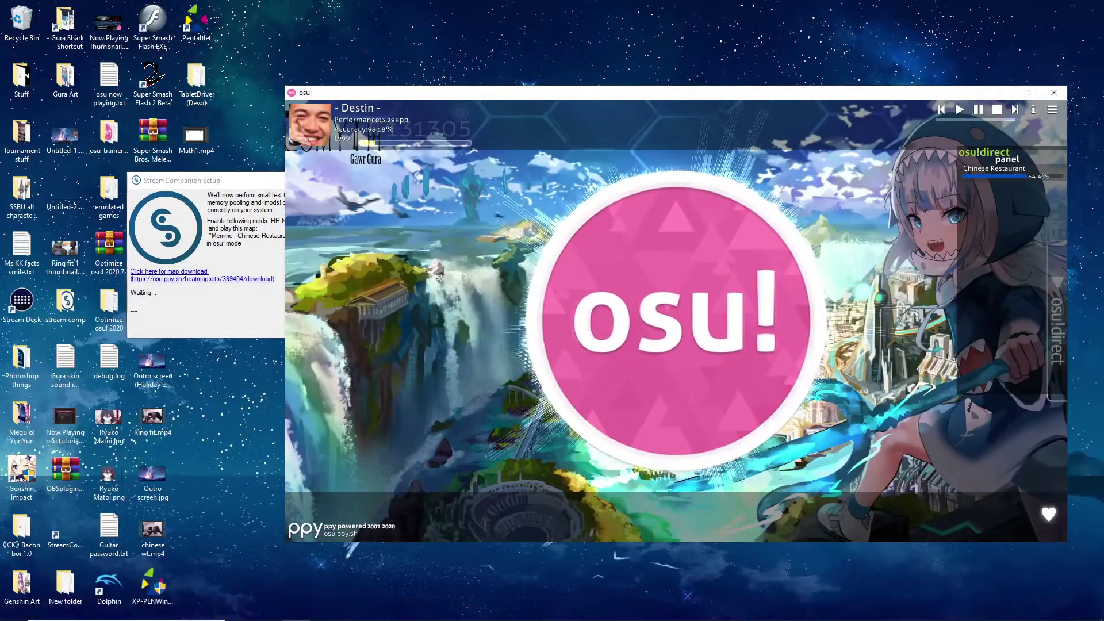
Enter solo song selection in osu! with the downloaded Chinese Restaurant map.
{"action": "key", "text": "p"}
{"action": "key", "text": "p"}
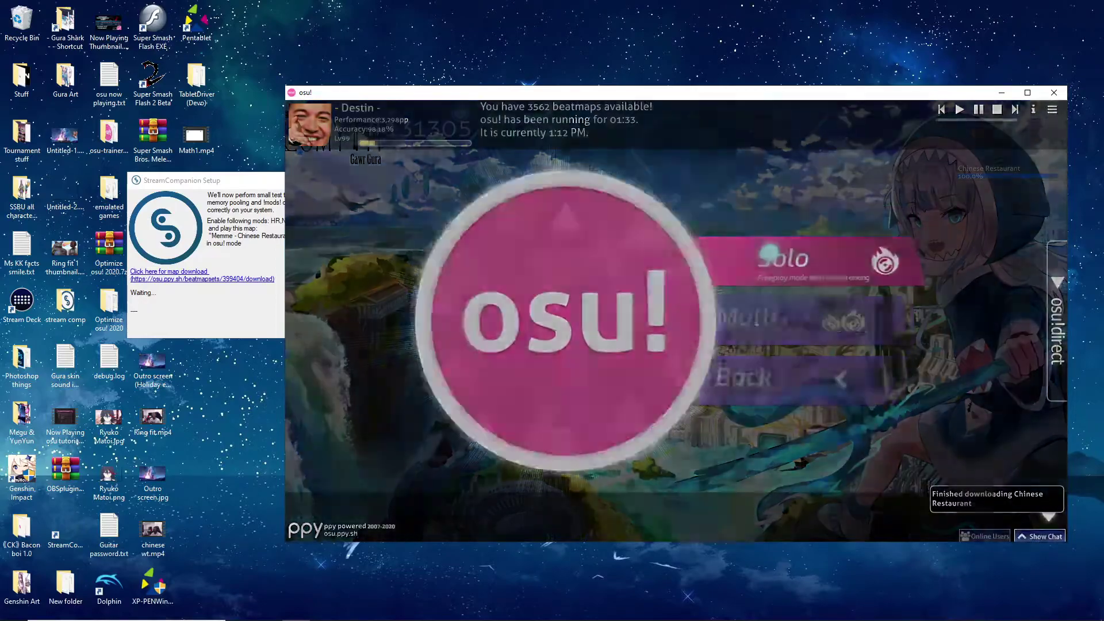
{"action": "key", "text": "p"}
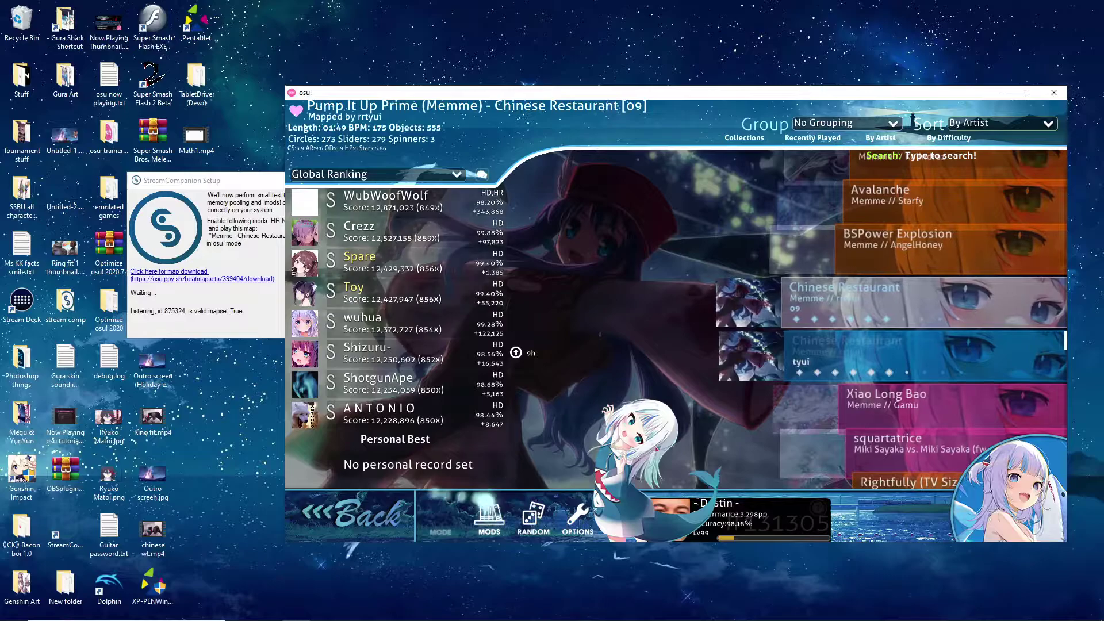
Enable the Hard Rock, Double Time, Hidden and No-Fail mods and start playing Chinese Restaurant [09].
{"action": "key", "text": "F1"}
{"action": "left_click", "coordinate": [506, 281]}
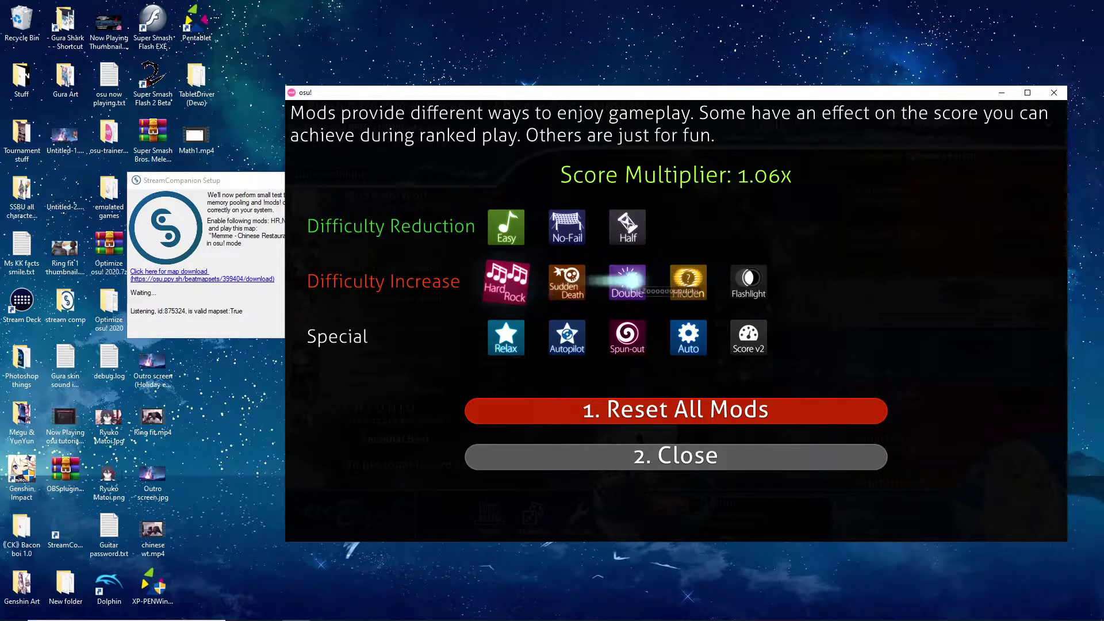
{"action": "left_click", "coordinate": [634, 280]}
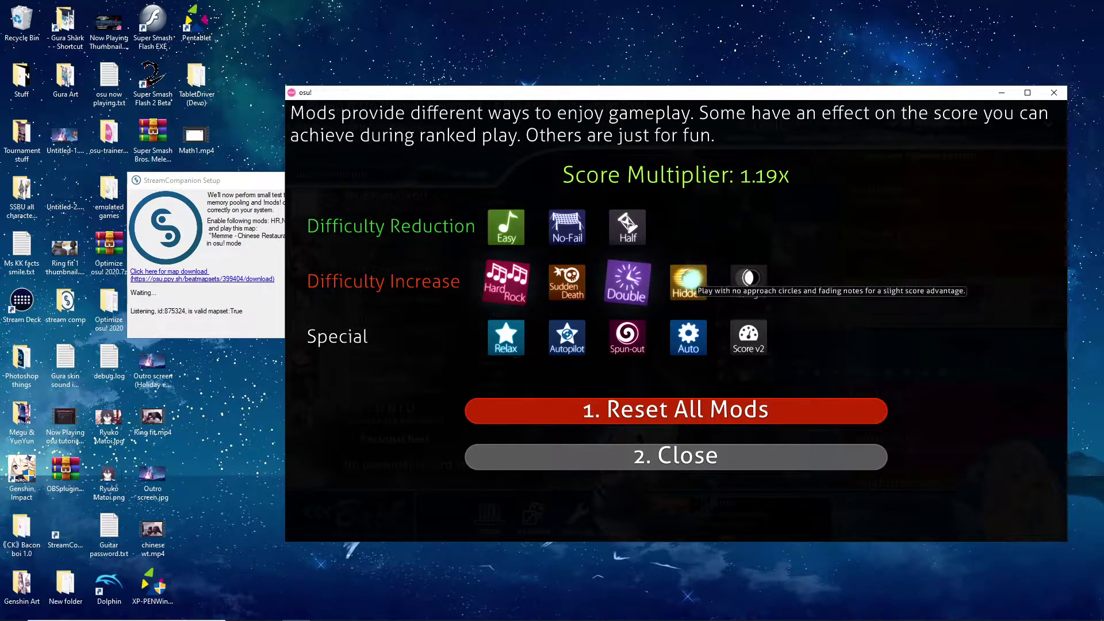
{"action": "left_click", "coordinate": [673, 277]}
{"action": "left_click", "coordinate": [567, 229]}
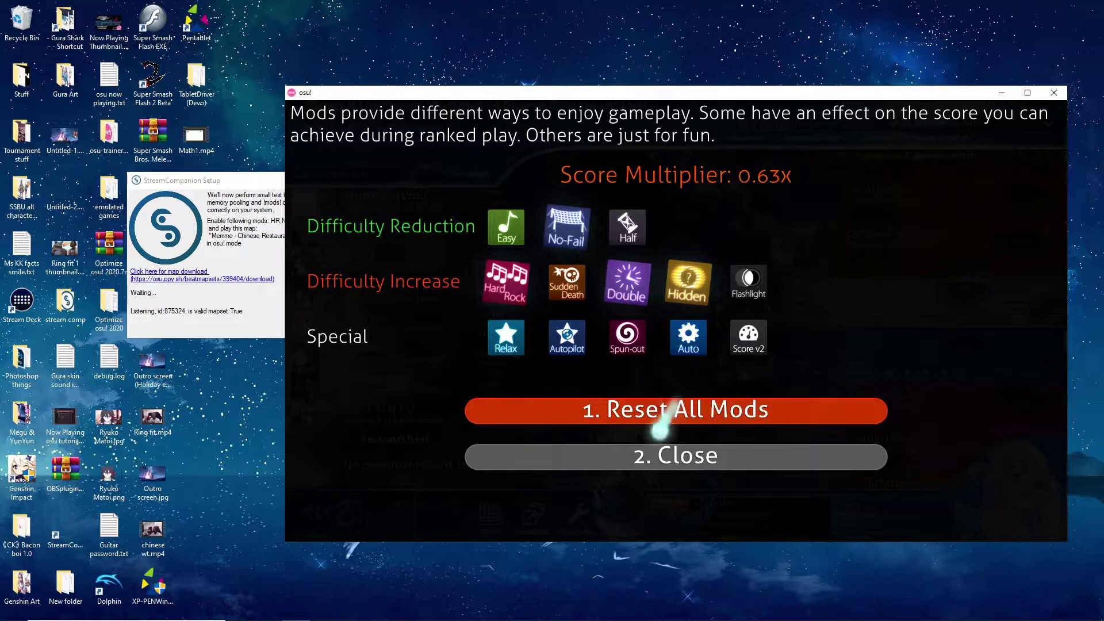
{"action": "left_click", "coordinate": [646, 458]}
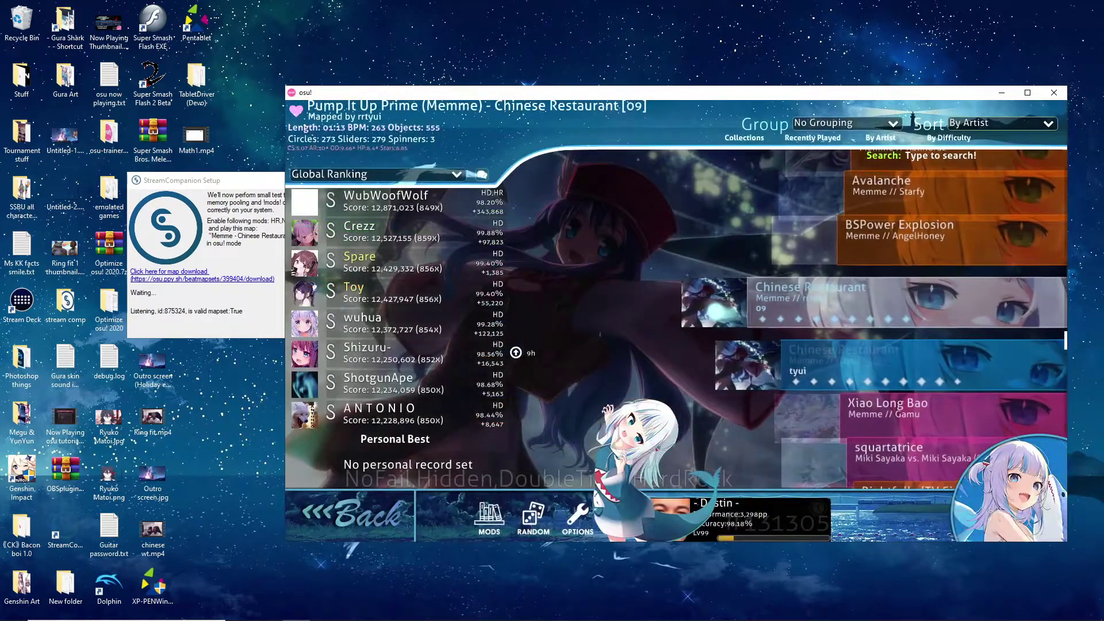
{"action": "left_click", "coordinate": [735, 311]}
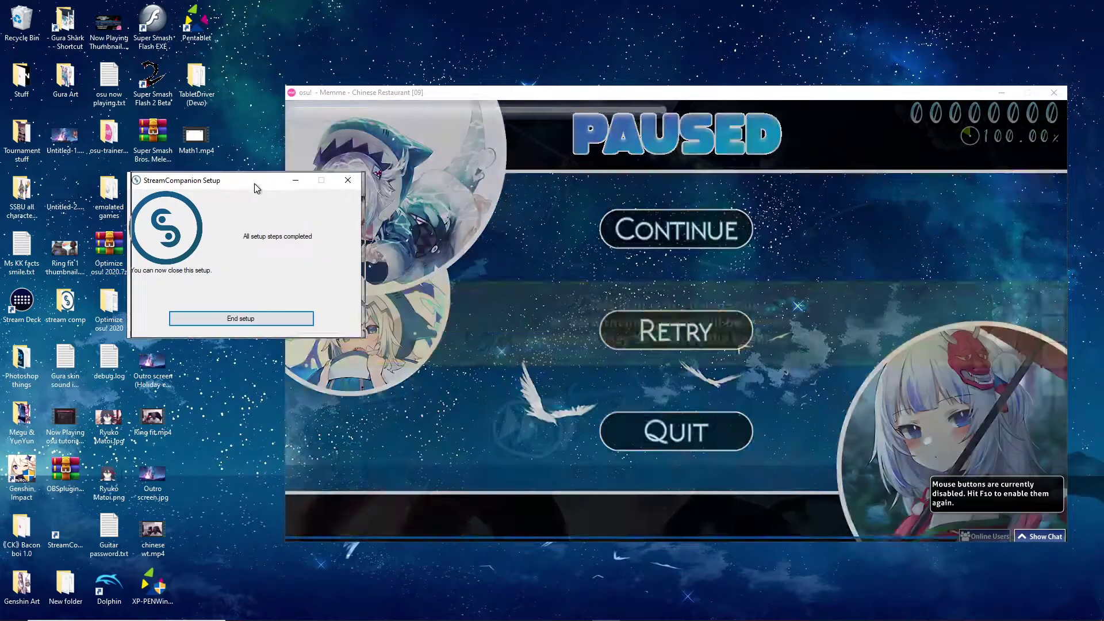
Move the StreamCompanion setup window into clear view and end the setup.
{"action": "left_click_drag", "start_coordinate": [254, 184], "coordinate": [227, 194]}
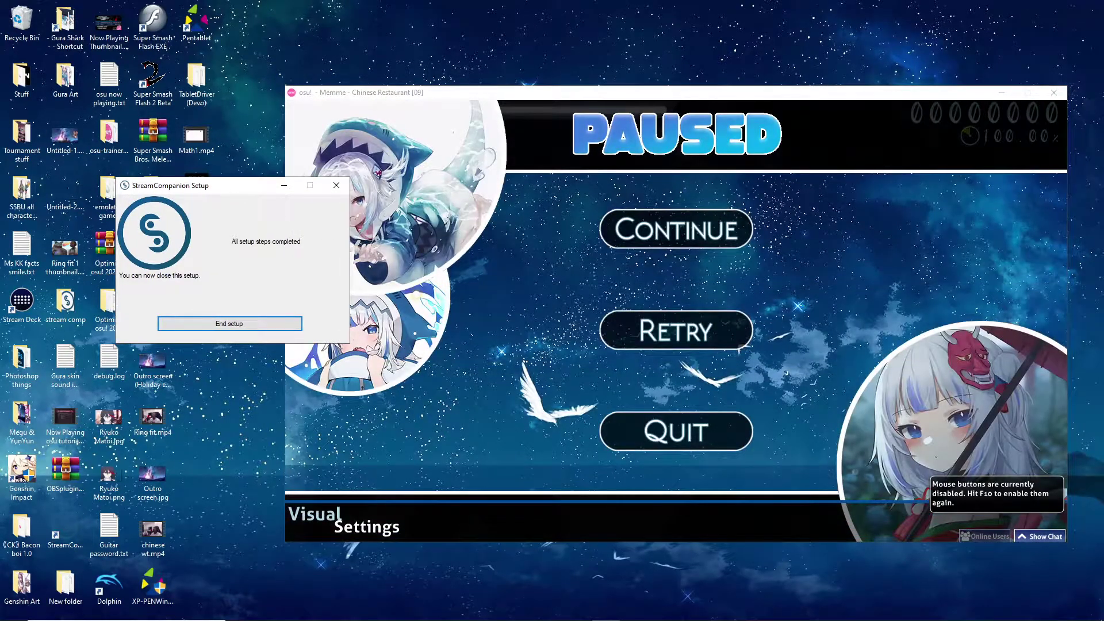
{"action": "left_click", "coordinate": [632, 253]}
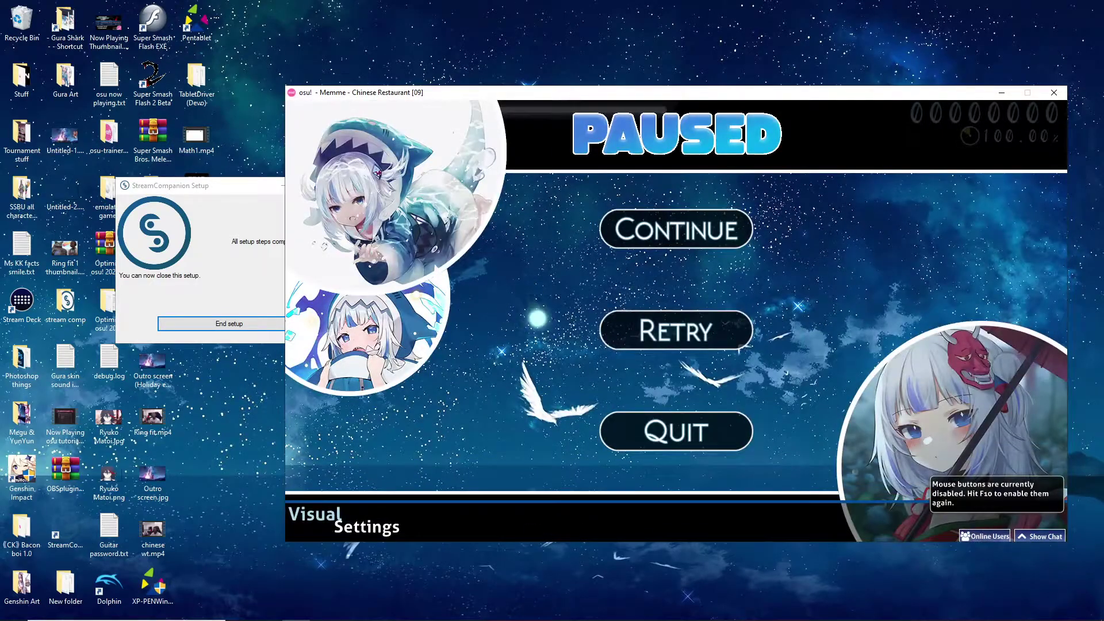
{"action": "left_click_drag", "start_coordinate": [213, 193], "coordinate": [215, 167]}
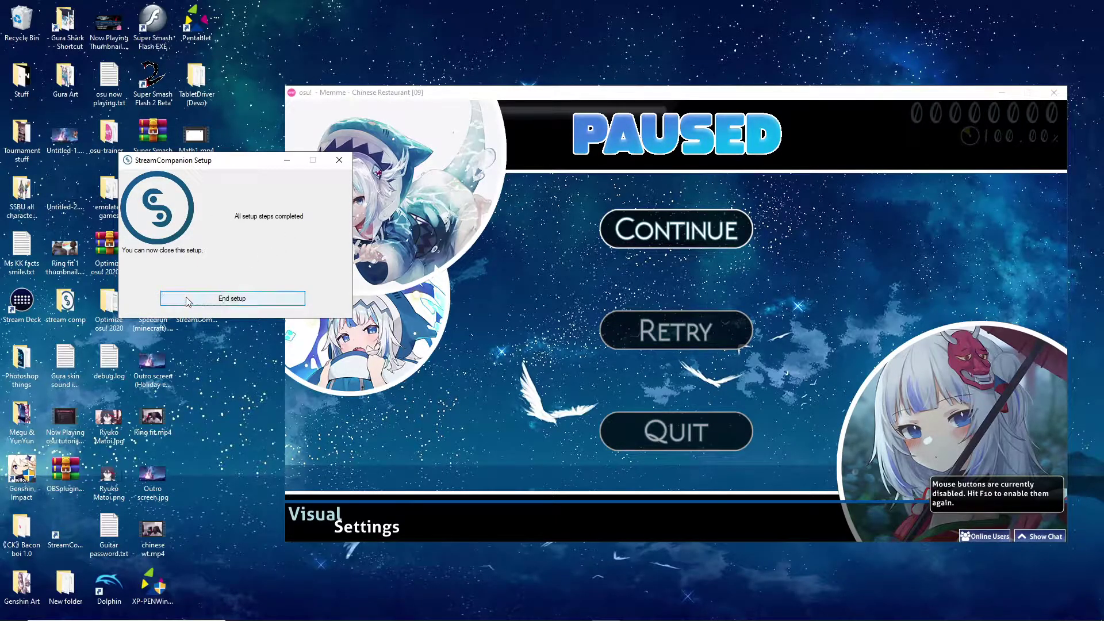
{"action": "left_click", "coordinate": [202, 297]}
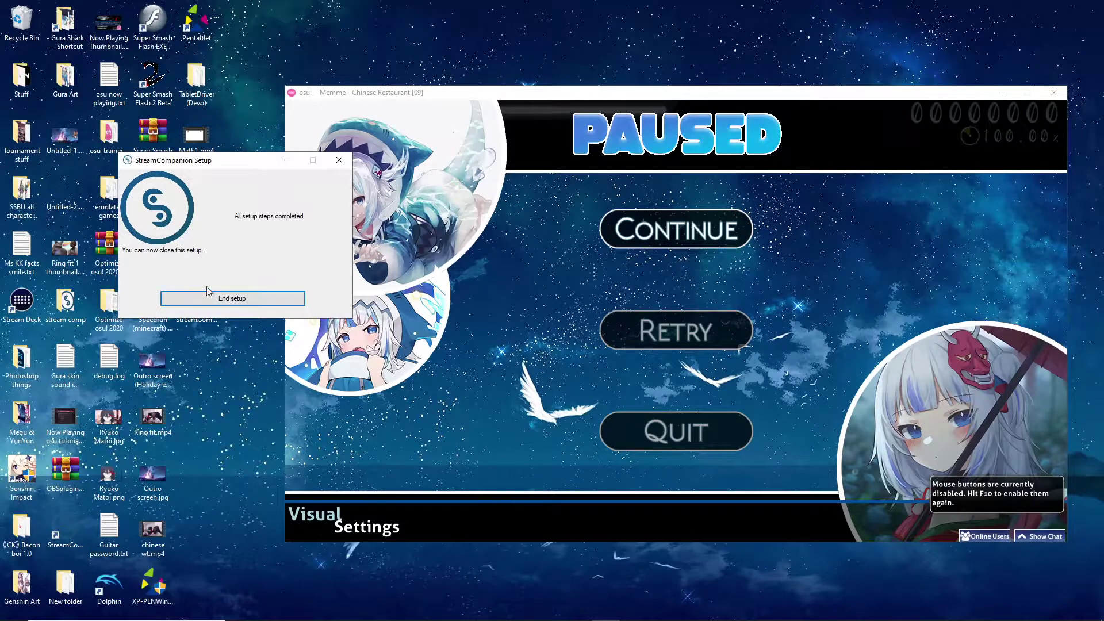
{"action": "left_click", "coordinate": [218, 298]}
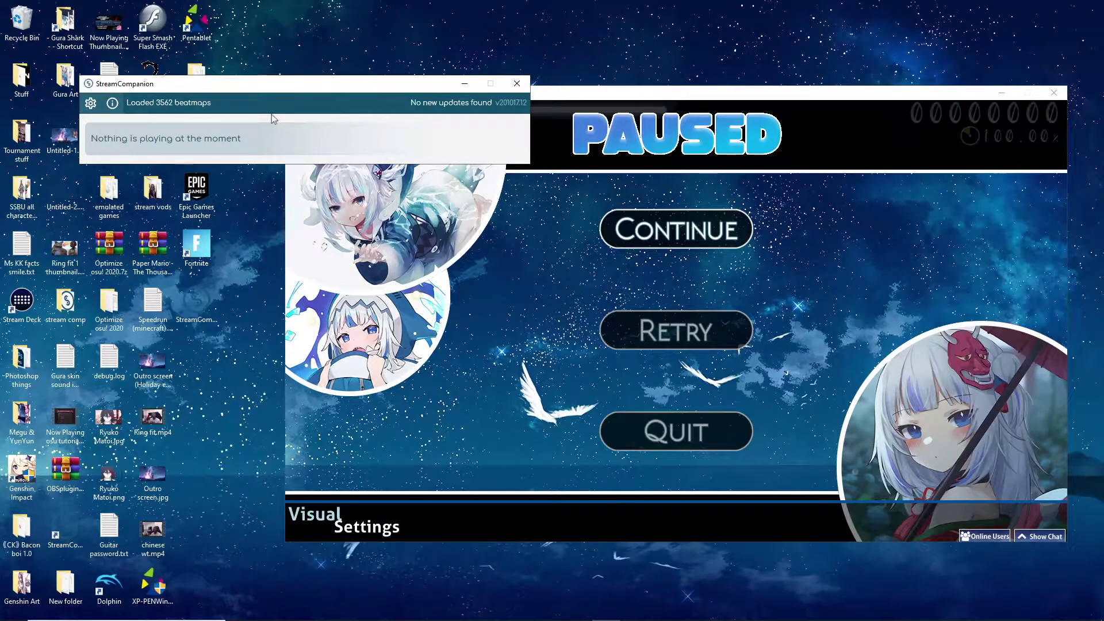
Quit the paused map in osu! and select the BSPower Explosion beatmap by Memme.
{"action": "left_click", "coordinate": [636, 396]}
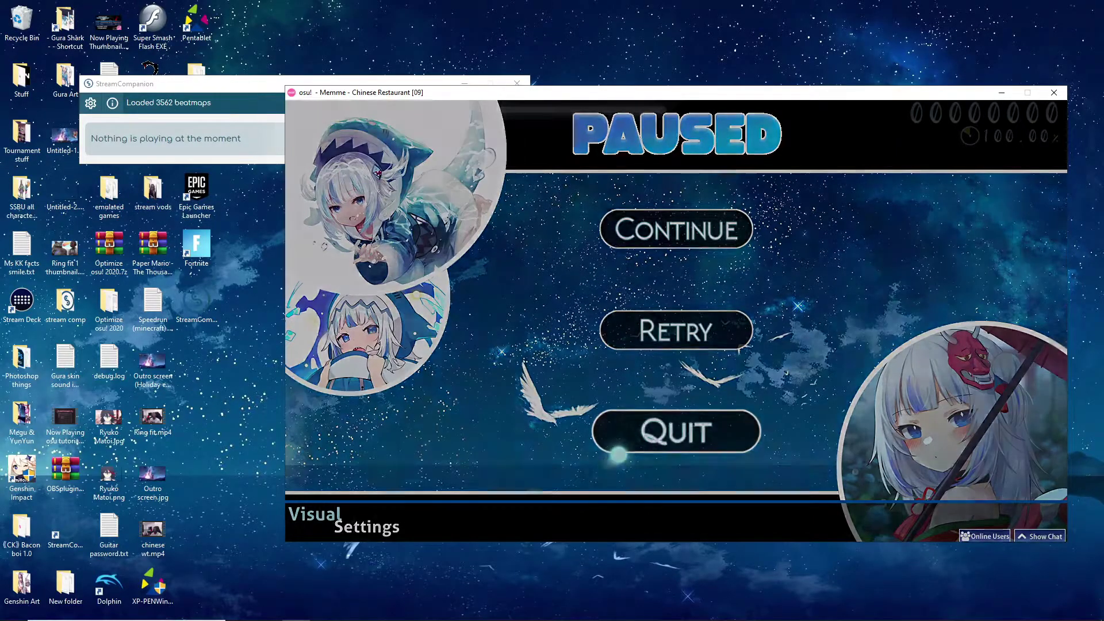
{"action": "left_click", "coordinate": [618, 454]}
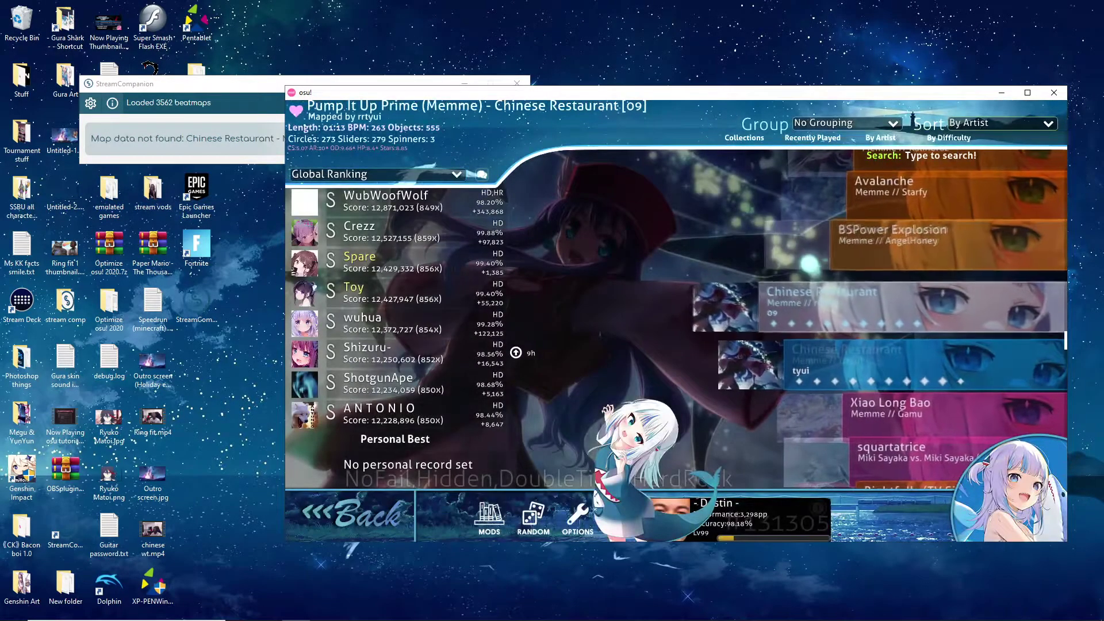
{"action": "left_click", "coordinate": [891, 236]}
Bring the StreamCompanion window forward, move it higher on the desktop and return to the osu! song list.
{"action": "left_click", "coordinate": [247, 91]}
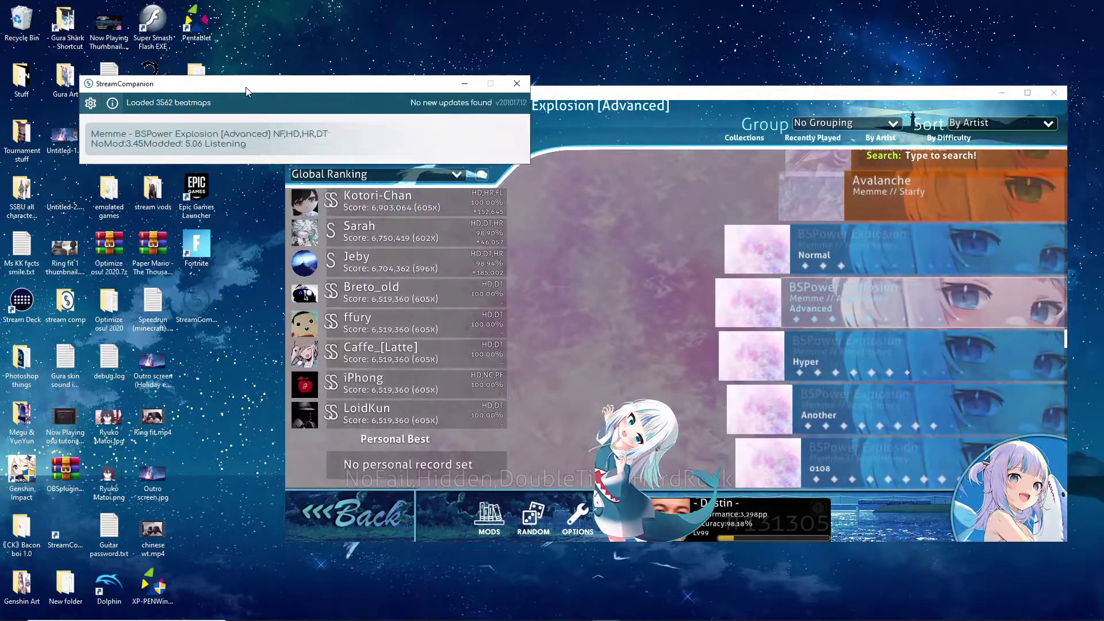
{"action": "left_click_drag", "start_coordinate": [248, 91], "coordinate": [251, 40]}
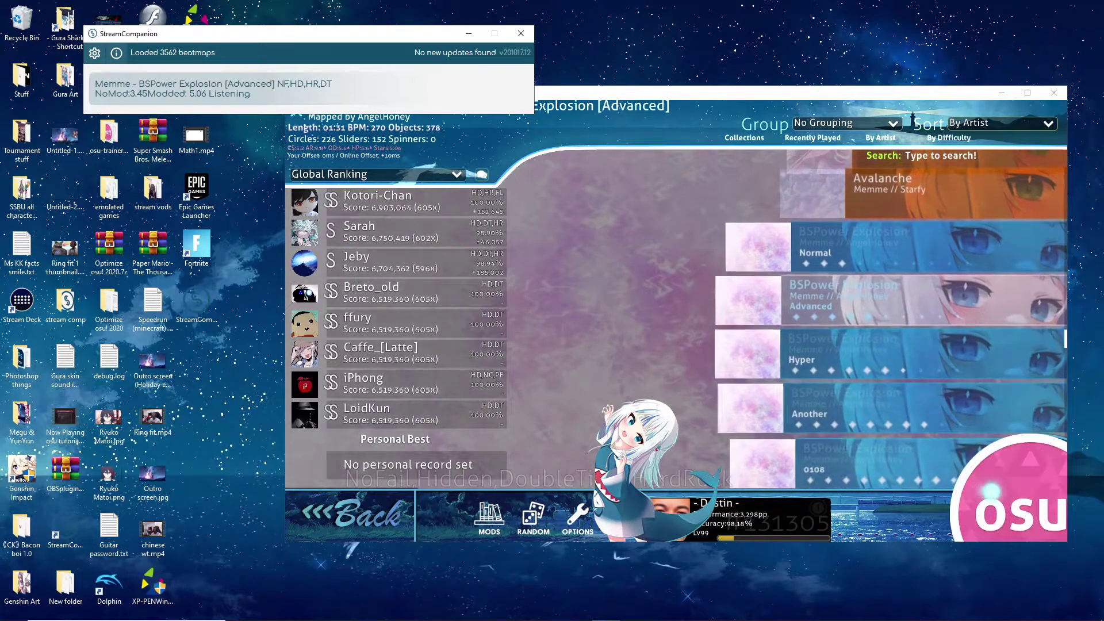
{"action": "left_click", "coordinate": [686, 418]}
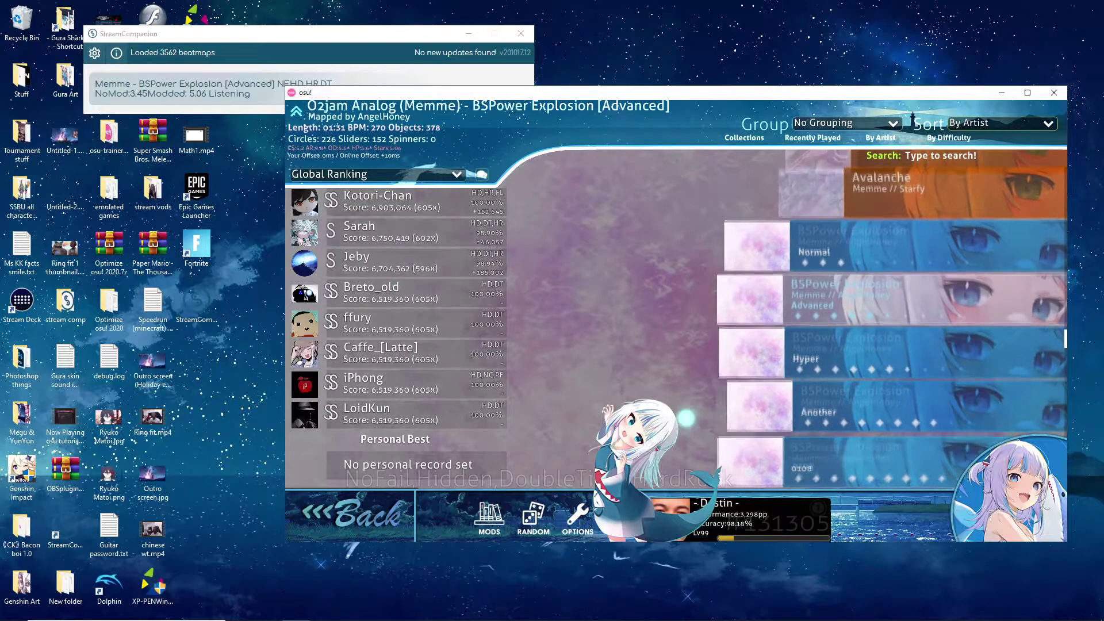
{"action": "scroll", "coordinate": [891, 403], "scroll_direction": "down", "scroll_amount": 1}
{"action": "scroll", "coordinate": [1031, 403], "scroll_direction": "up", "scroll_amount": 1}
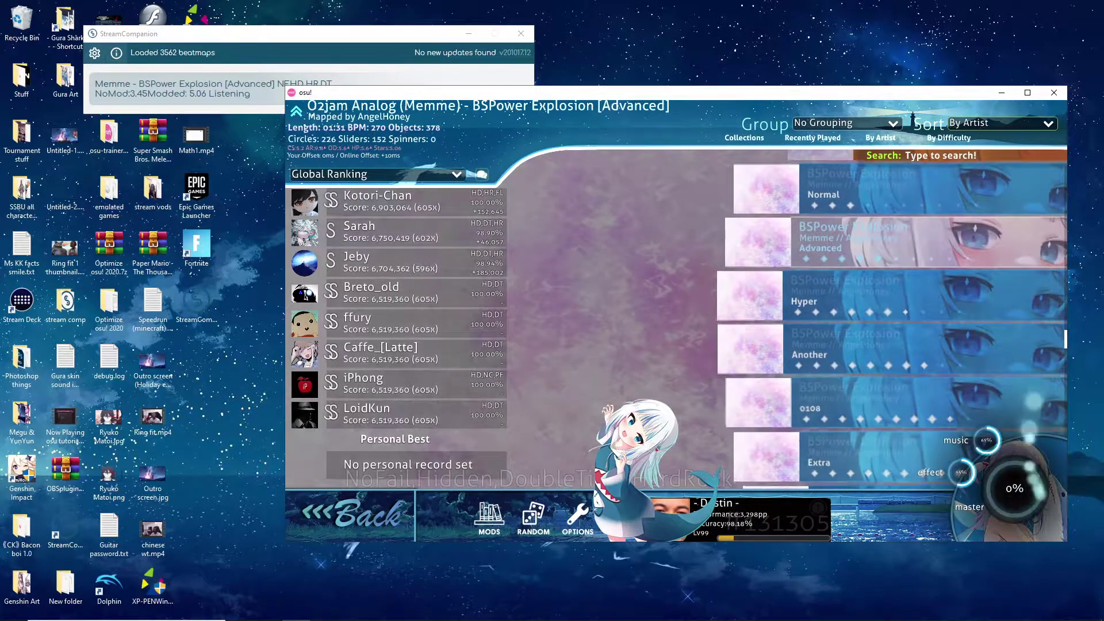
Minimize osu!, enable the Live Visualizer in the StreamCompanion settings and move its overlay window to the desktop's upper-left corner.
{"action": "left_click", "coordinate": [1002, 92]}
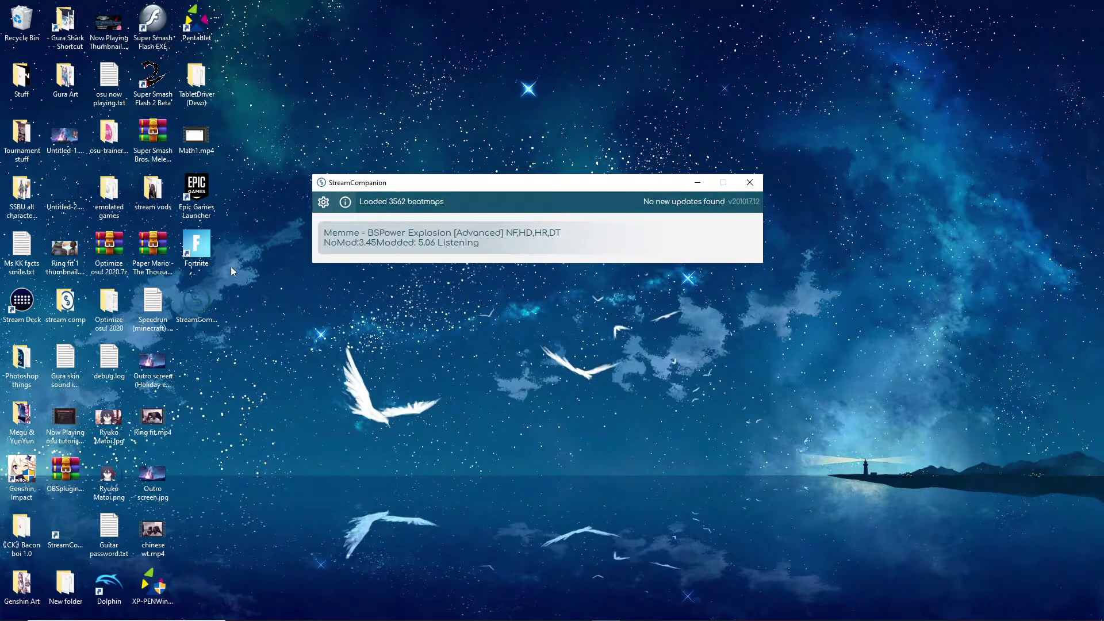
{"action": "left_click", "coordinate": [324, 203]}
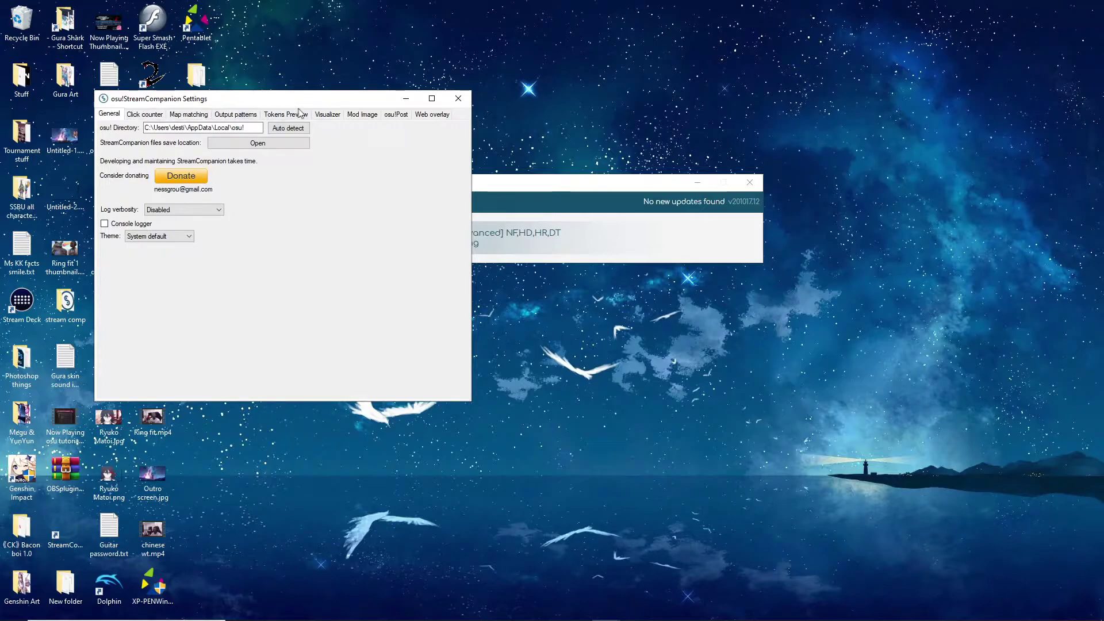
{"action": "left_click", "coordinate": [321, 115]}
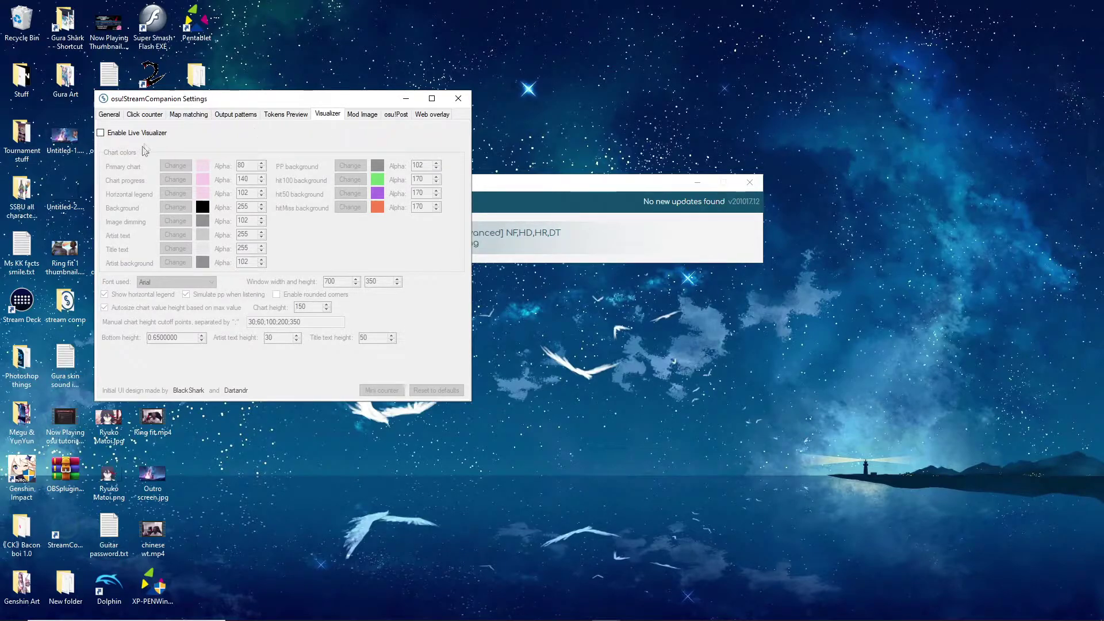
{"action": "left_click", "coordinate": [103, 134]}
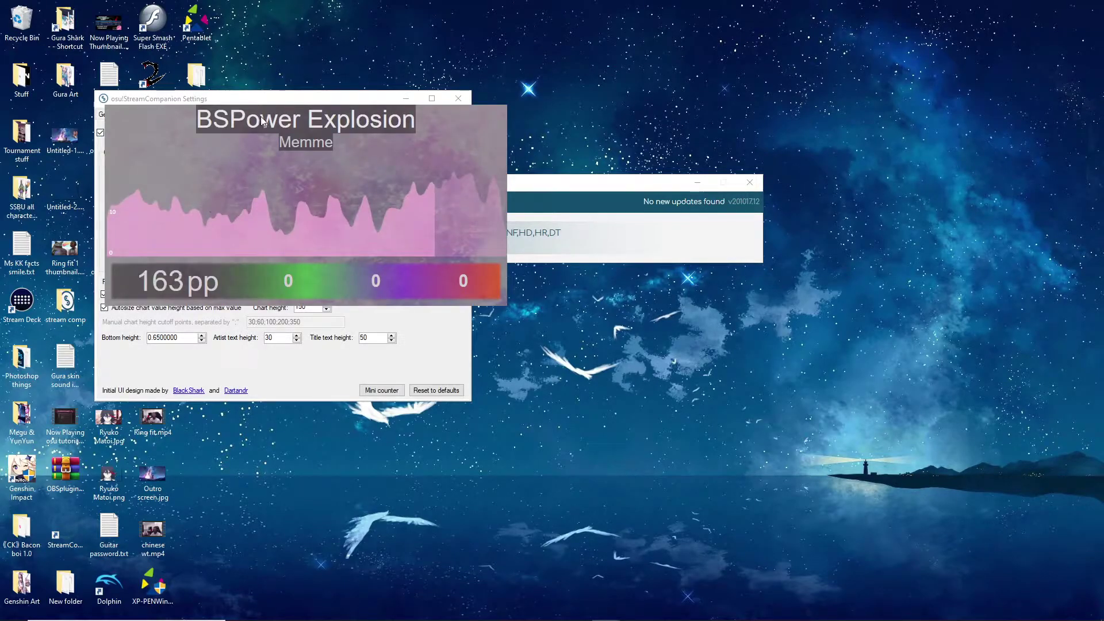
{"action": "left_click_drag", "start_coordinate": [260, 121], "coordinate": [683, 175]}
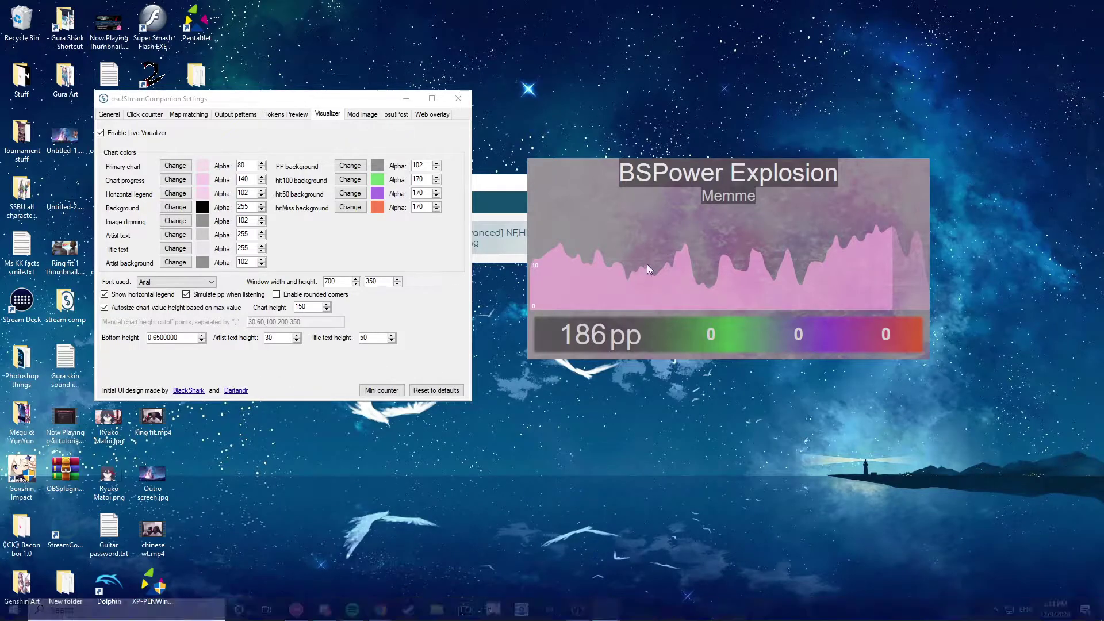
{"action": "left_click", "coordinate": [179, 182]}
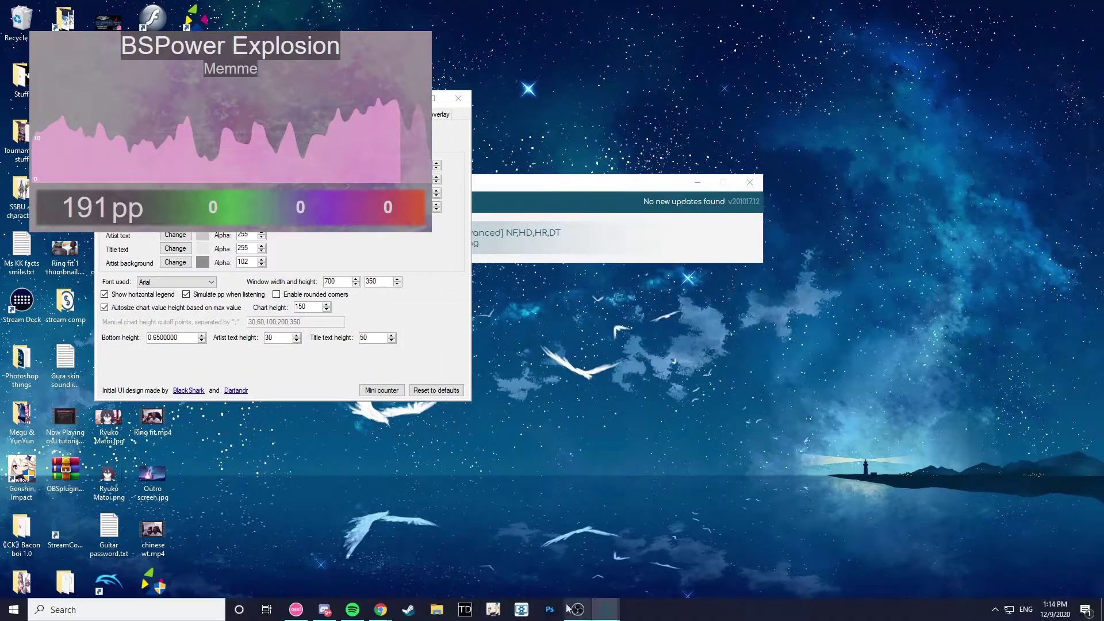
Switch back to osu!, shift its window away from the visualizer overlay and select the Extra difficulty of BSPower Explosion.
{"action": "left_click", "coordinate": [297, 610]}
{"action": "scroll", "coordinate": [709, 96], "scroll_direction": "down", "scroll_amount": 3}
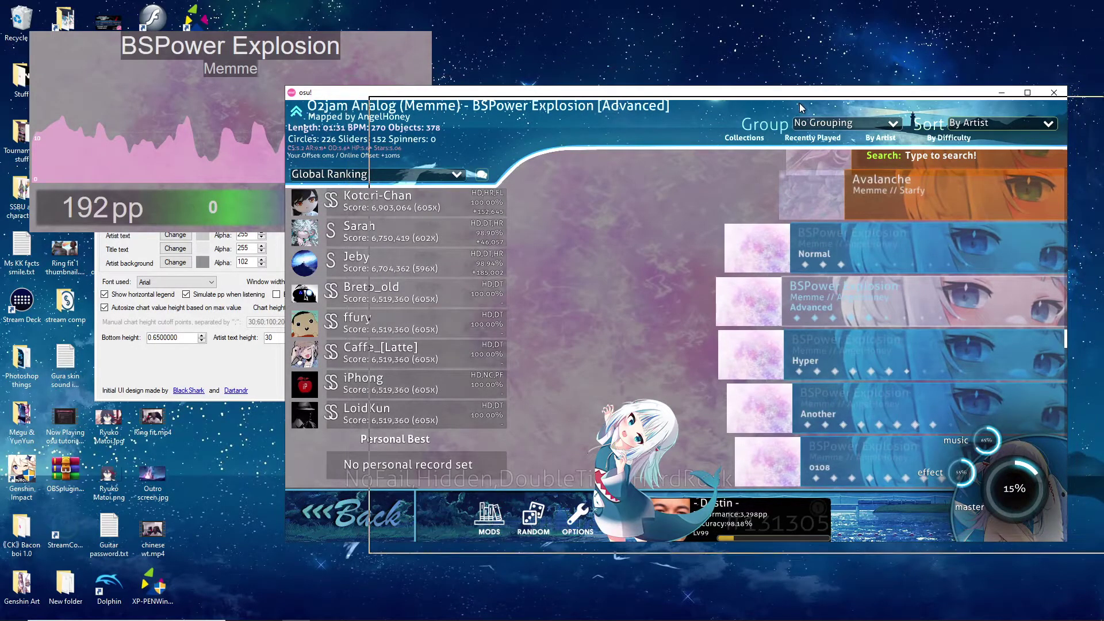
{"action": "left_click_drag", "start_coordinate": [709, 97], "coordinate": [792, 107]}
{"action": "scroll", "coordinate": [879, 279], "scroll_direction": "up", "scroll_amount": 5}
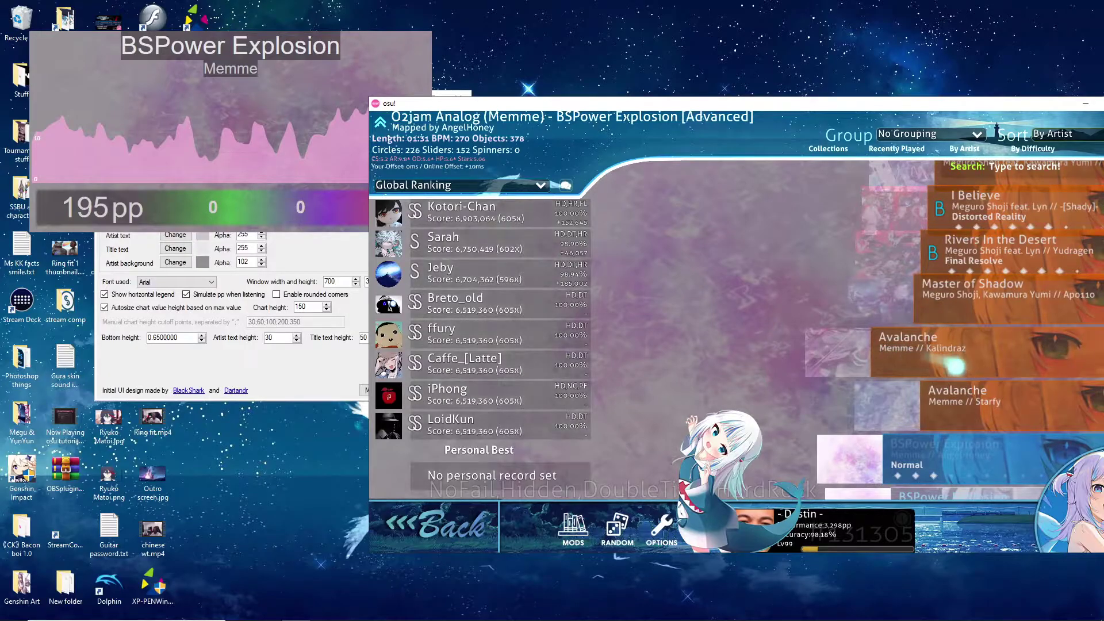
{"action": "scroll", "coordinate": [833, 310], "scroll_direction": "down", "scroll_amount": 5}
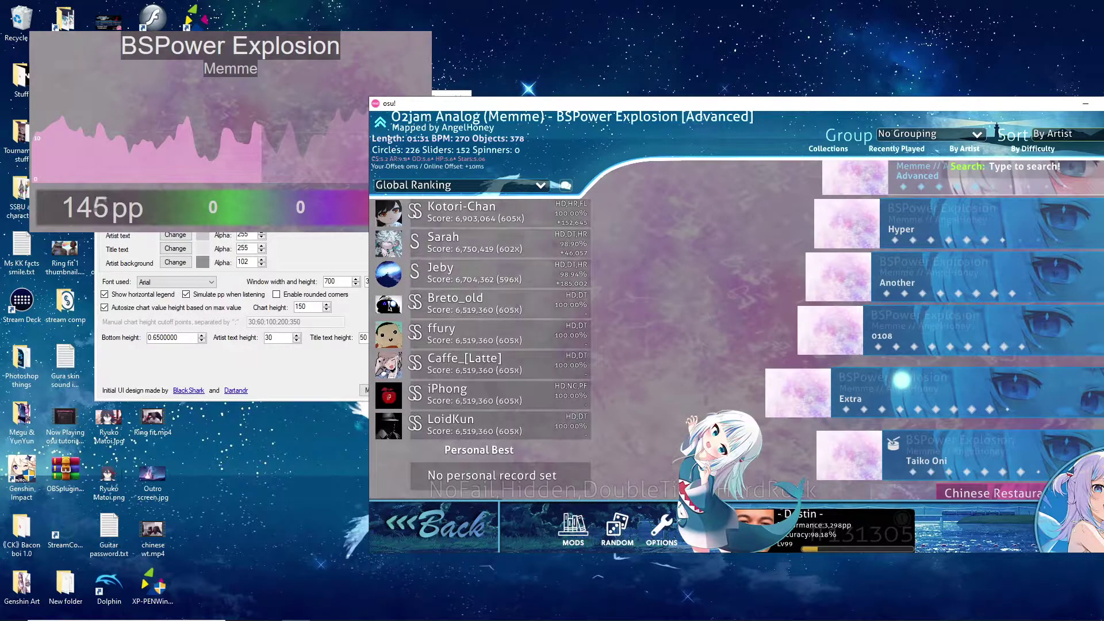
{"action": "left_click", "coordinate": [851, 398]}
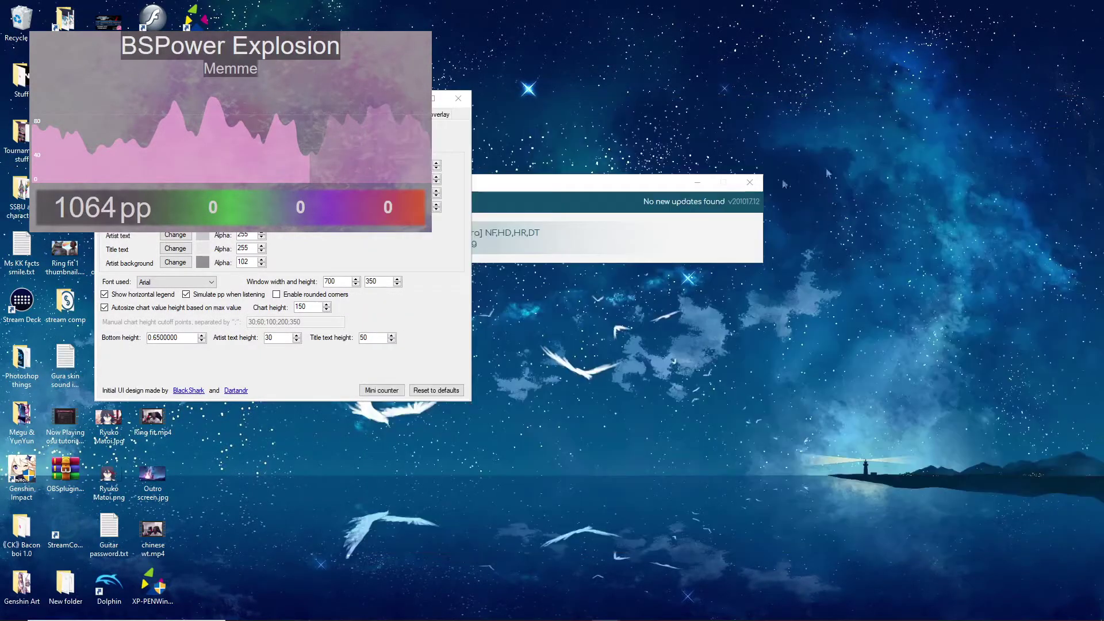
Minimize osu!, move the StreamCompanion settings off the overlay and enable rounded corners for the visualizer.
{"action": "left_click", "coordinate": [1086, 103]}
{"action": "left_click", "coordinate": [442, 296]}
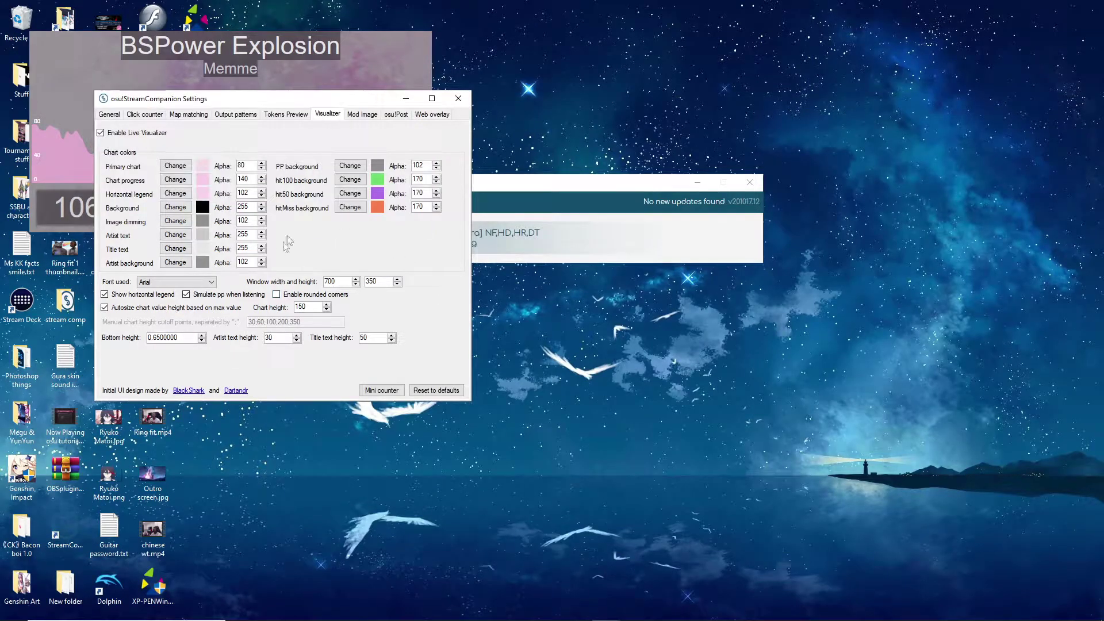
{"action": "left_click_drag", "start_coordinate": [339, 103], "coordinate": [617, 118]}
{"action": "left_click", "coordinate": [555, 313]}
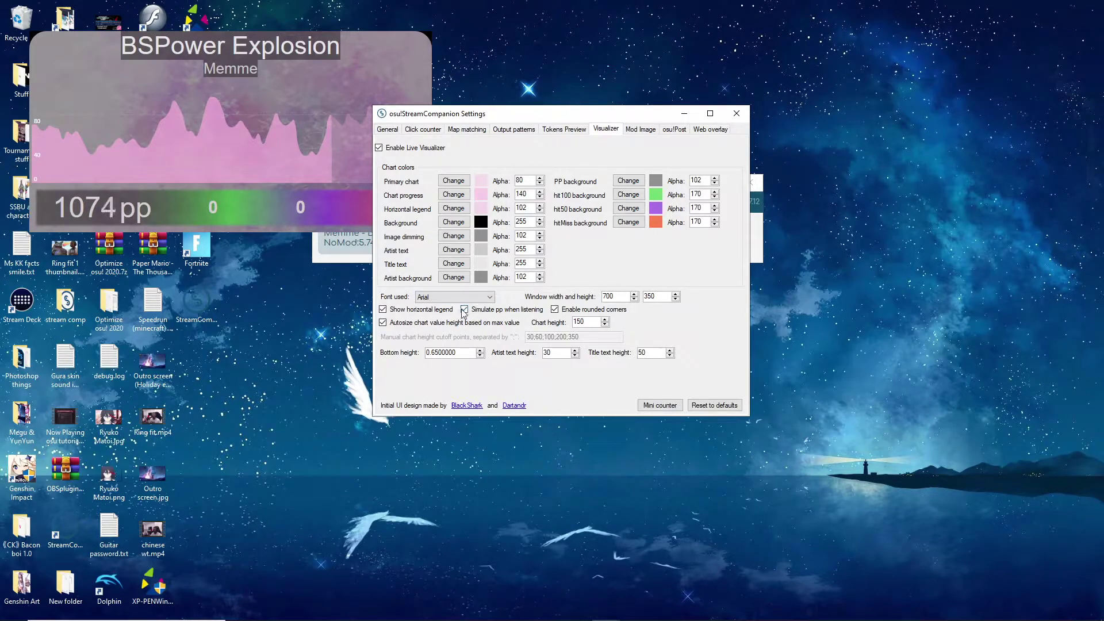
Toggle the visualizer's simulated pp when listening and its horizontal legend off and on again to compare the overlay.
{"action": "left_click", "coordinate": [464, 311]}
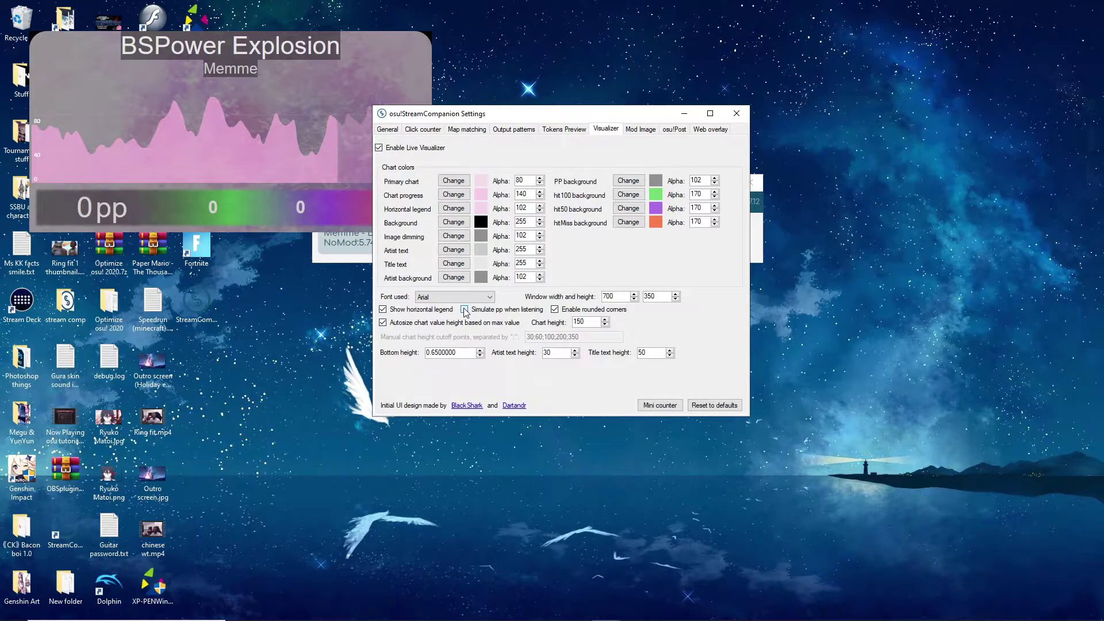
{"action": "left_click", "coordinate": [465, 311]}
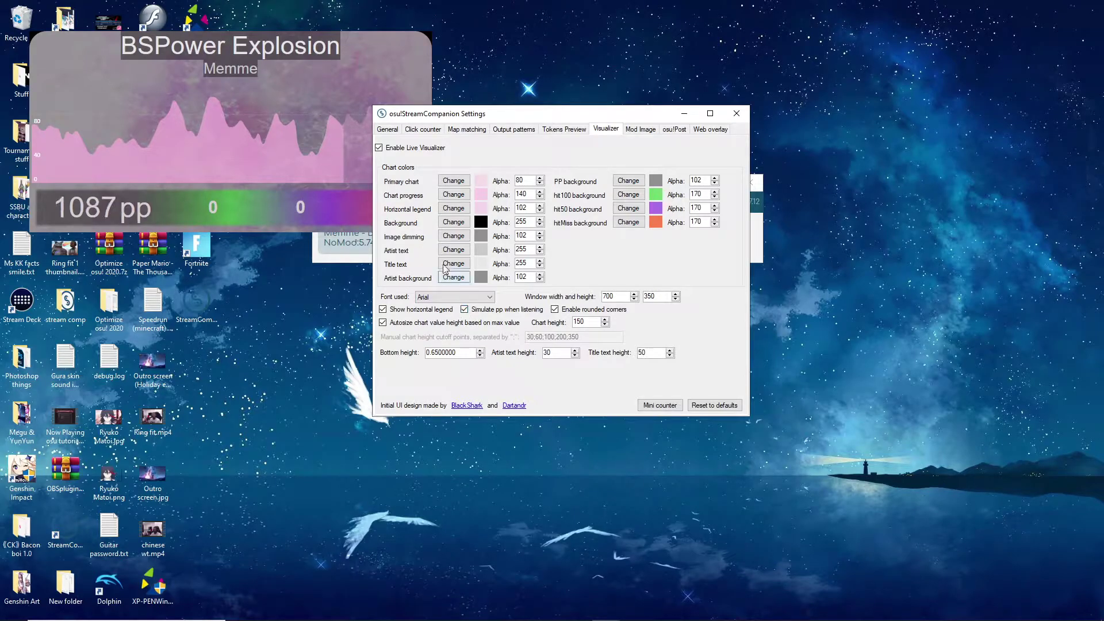
{"action": "left_click_drag", "start_coordinate": [505, 116], "coordinate": [663, 97]}
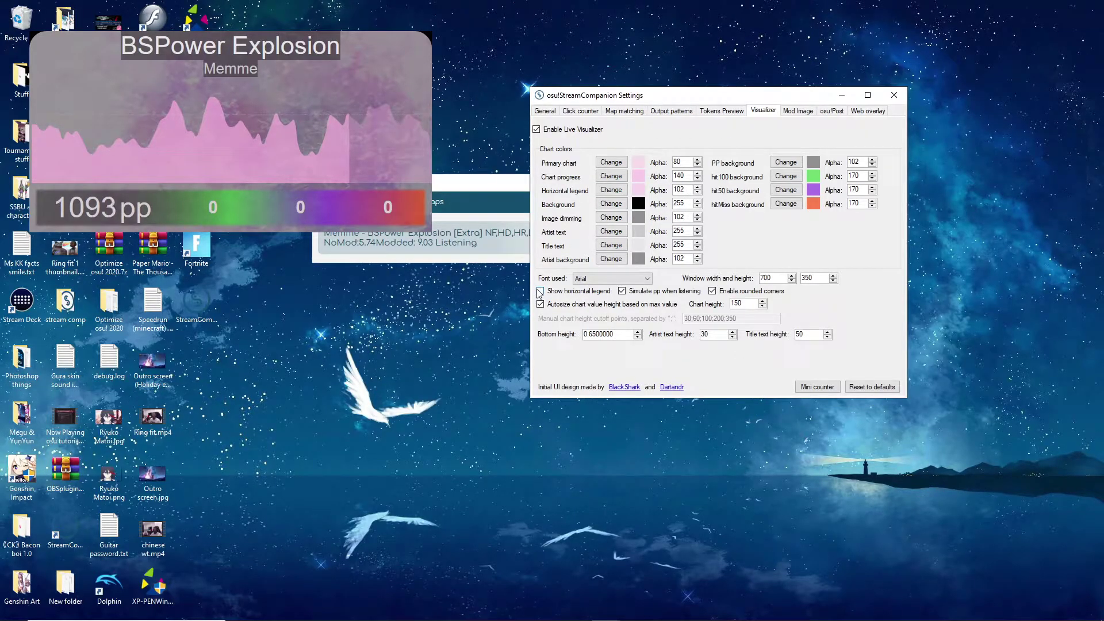
{"action": "left_click", "coordinate": [540, 291]}
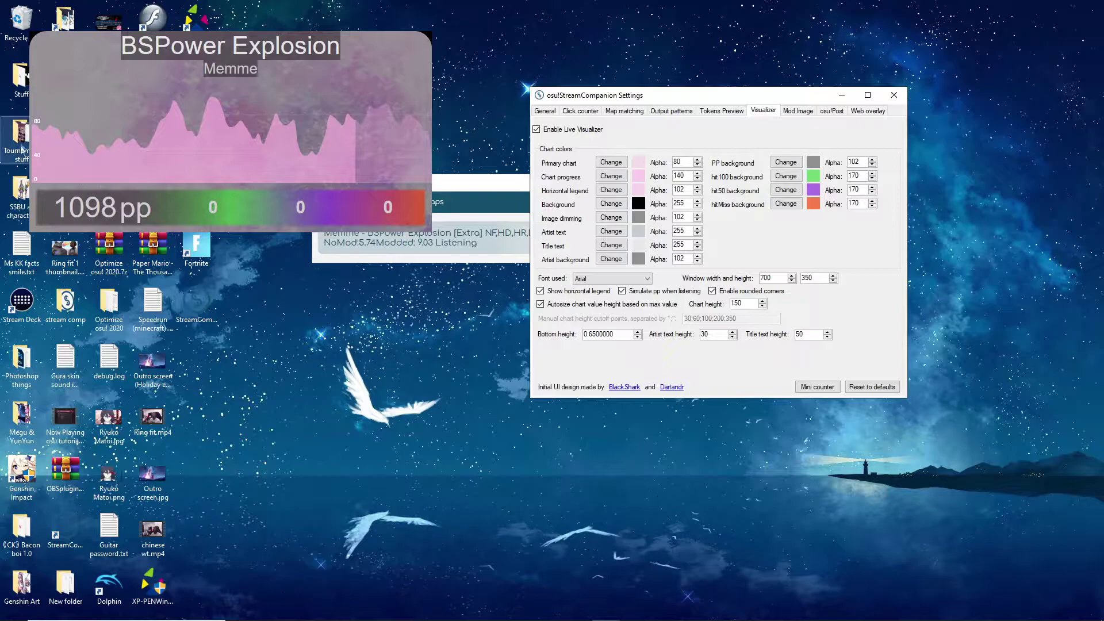
{"action": "left_click", "coordinate": [540, 292]}
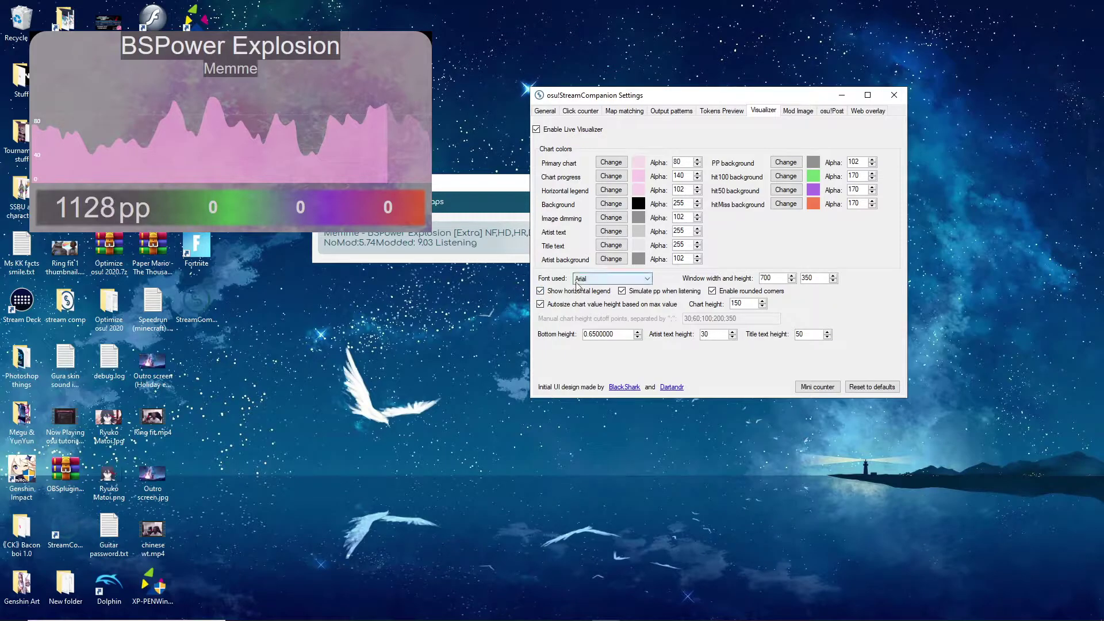
Try the chart without automatic height sizing based on the max value, comparing it twice, and leave autosizing enabled.
{"action": "left_click", "coordinate": [541, 304]}
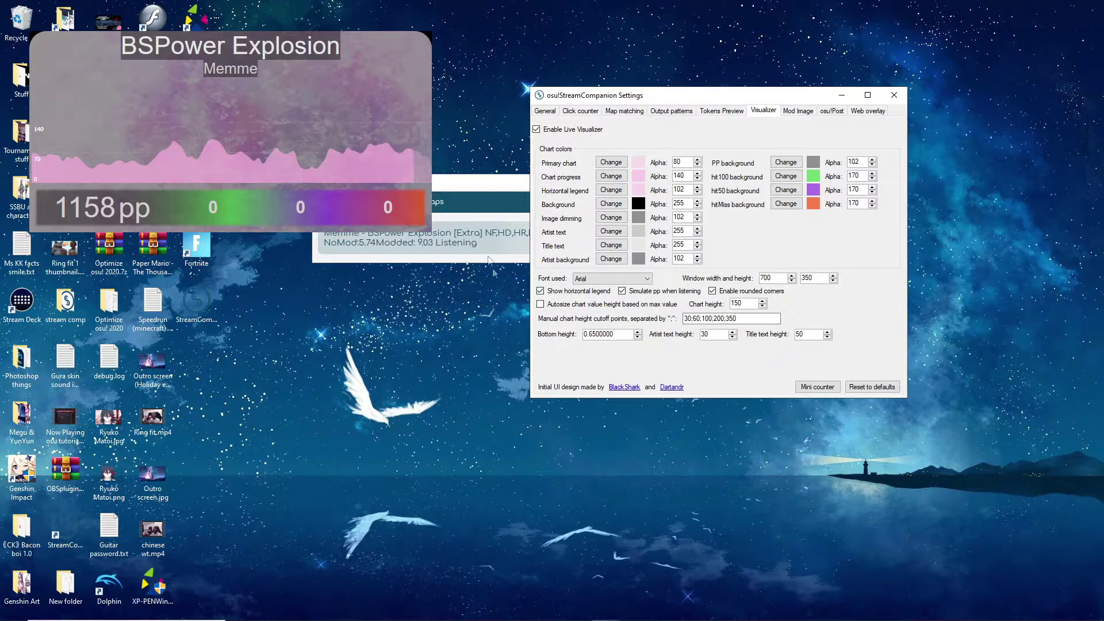
{"action": "left_click", "coordinate": [541, 305]}
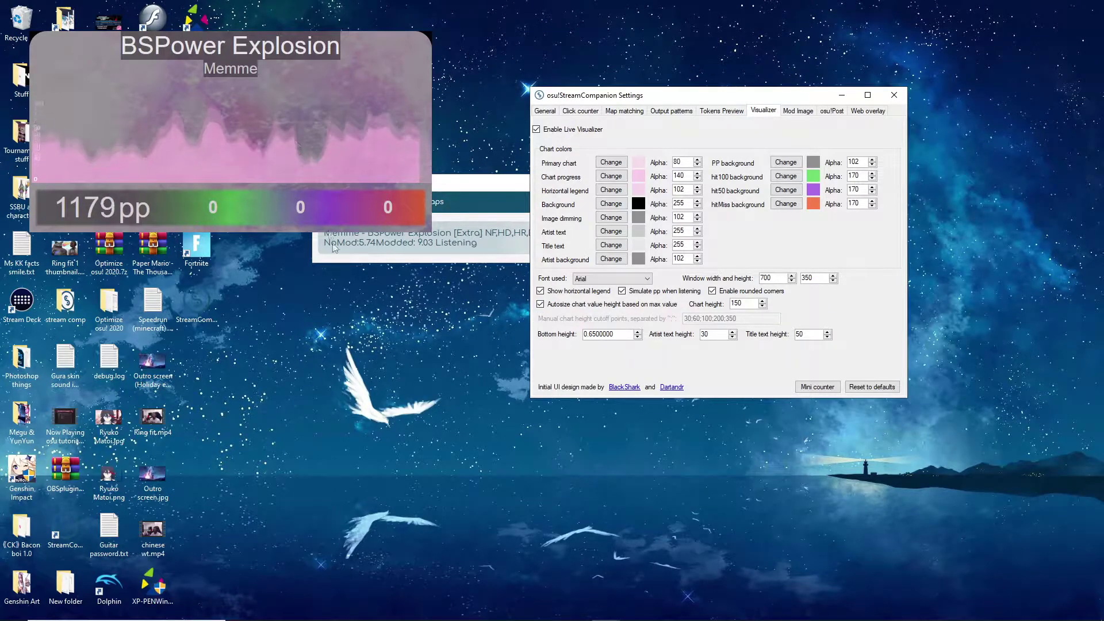
{"action": "left_click", "coordinate": [541, 304]}
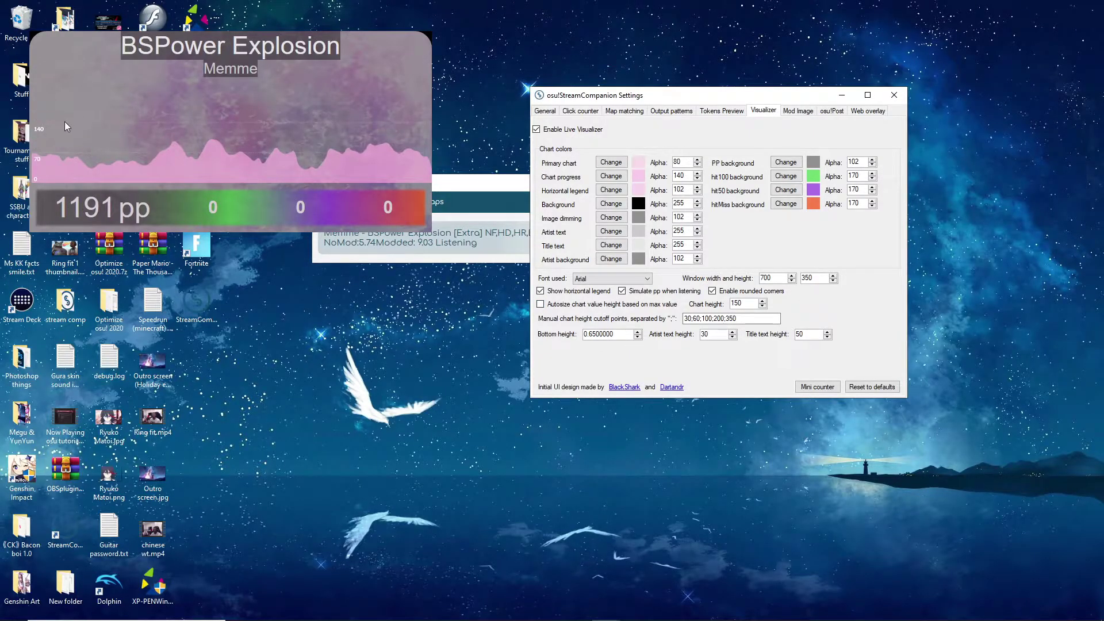
{"action": "left_click", "coordinate": [541, 305]}
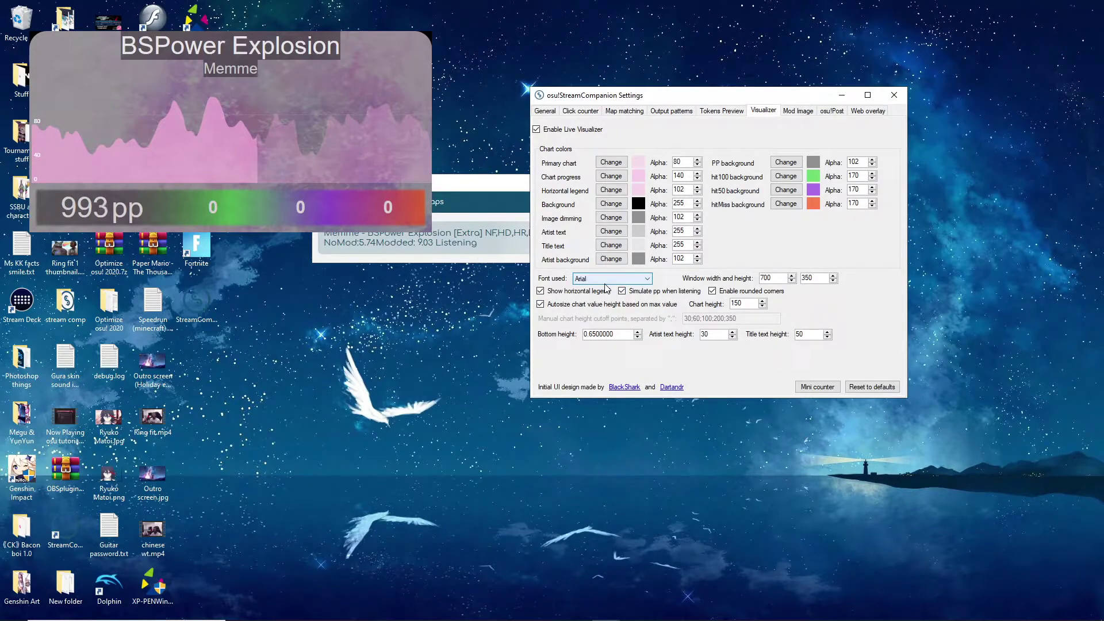
Move the StreamCompanion settings window away from the overlay and over to the monitor showing OBS, clear of the source list.
{"action": "left_click_drag", "start_coordinate": [640, 97], "coordinate": [751, 100]}
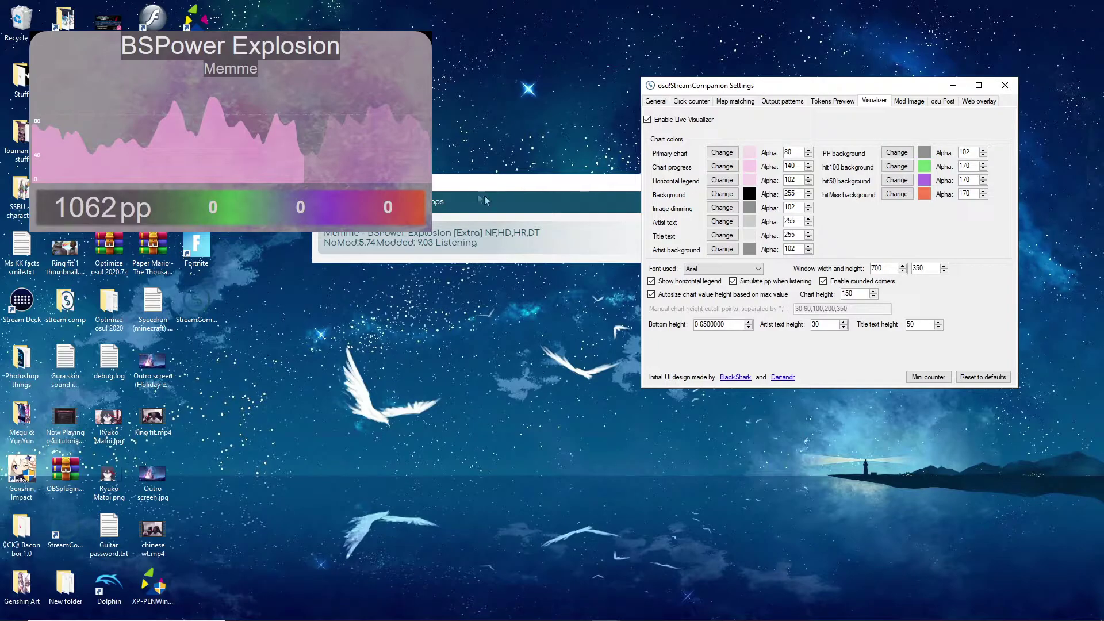
{"action": "left_click_drag", "start_coordinate": [776, 90], "coordinate": [878, 33]}
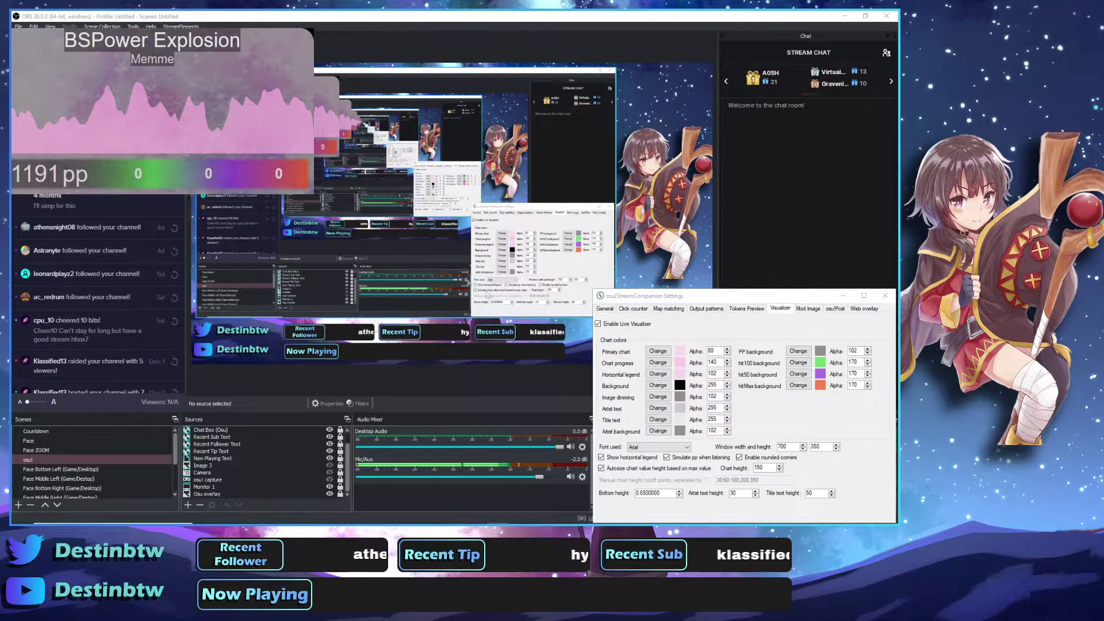
{"action": "left_click_drag", "start_coordinate": [608, 259], "coordinate": [622, 237]}
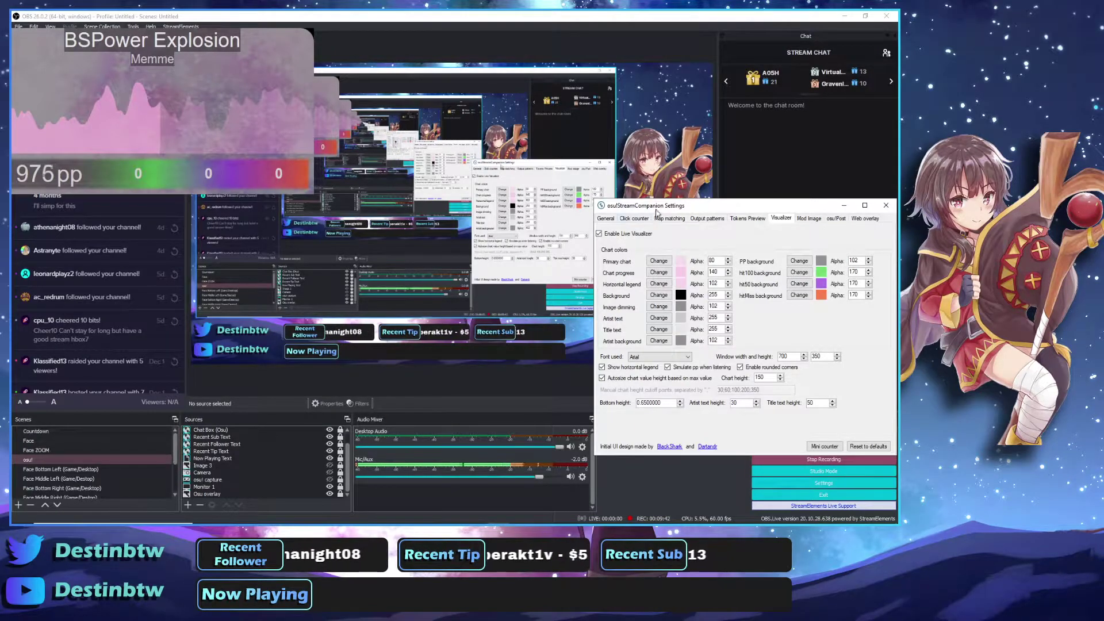
{"action": "left_click_drag", "start_coordinate": [622, 237], "coordinate": [619, 281]}
Switch to OBS and delete the existing pp counter source from the osu! scene.
{"action": "scroll", "coordinate": [260, 453], "scroll_direction": "up", "scroll_amount": 1}
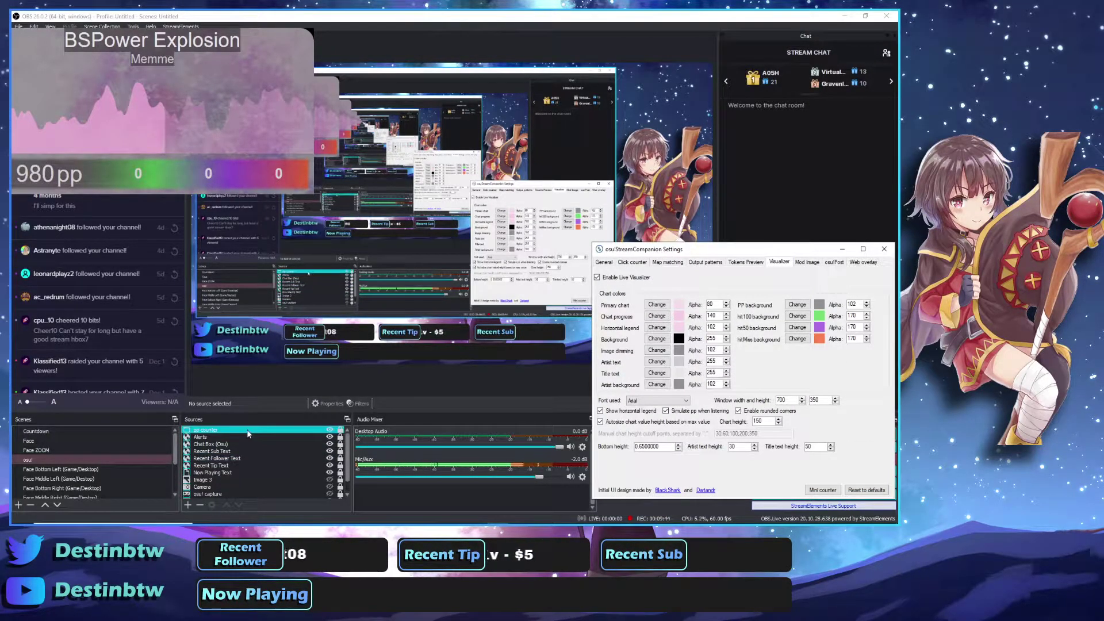
{"action": "left_click", "coordinate": [283, 429]}
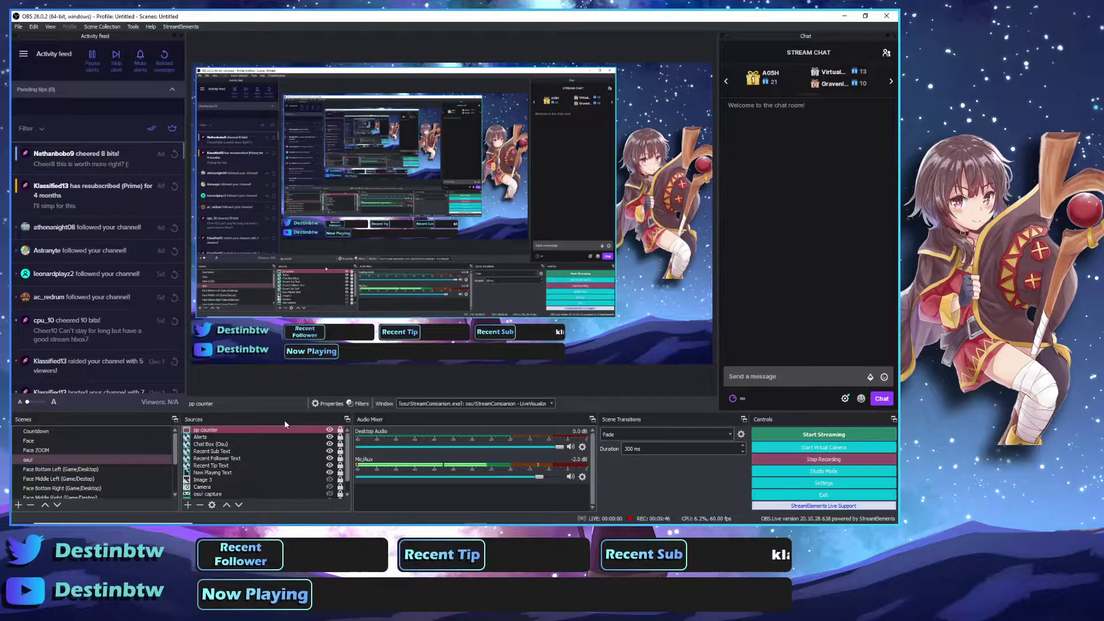
{"action": "key", "text": "Delete"}
{"action": "left_click", "coordinate": [481, 284]}
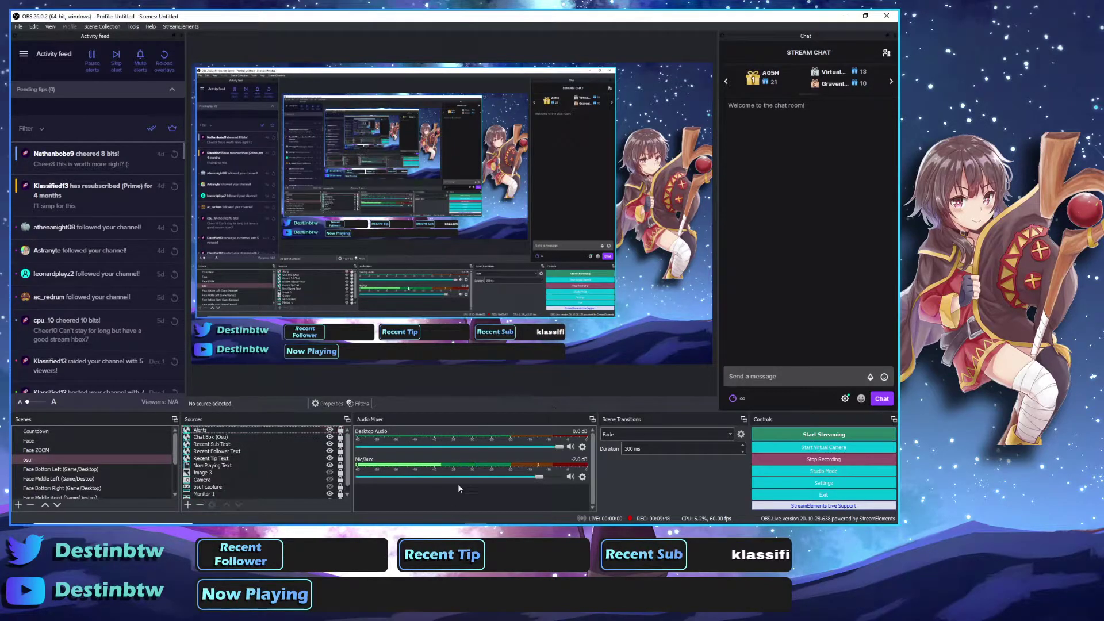
Add a new Window Capture source named "pp counter" to the osu! scene.
{"action": "left_click", "coordinate": [188, 505]}
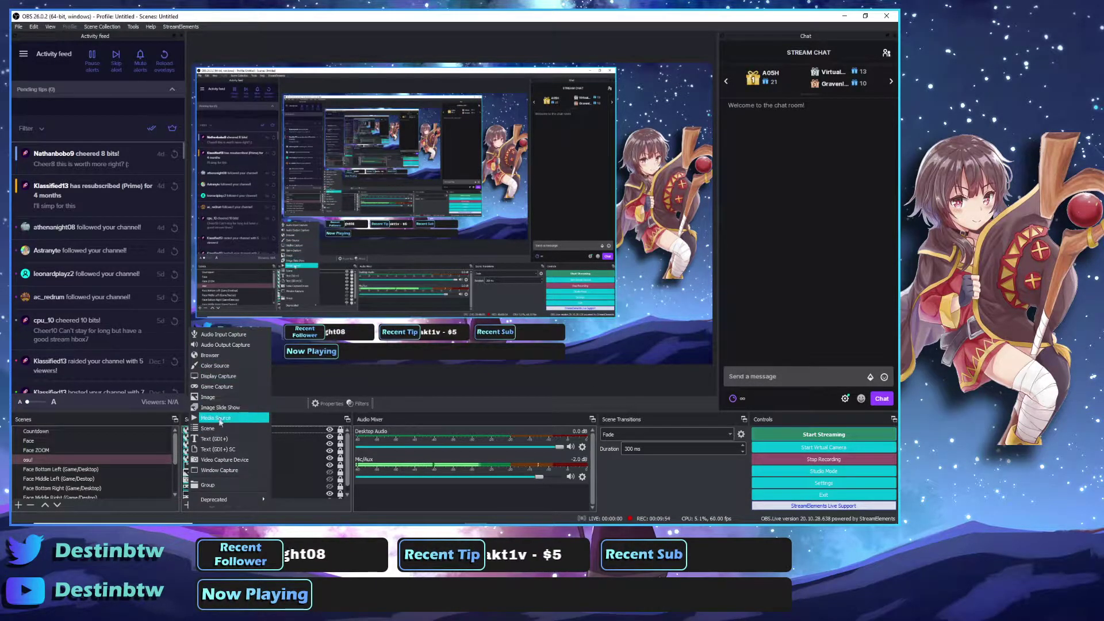
{"action": "left_click", "coordinate": [223, 470]}
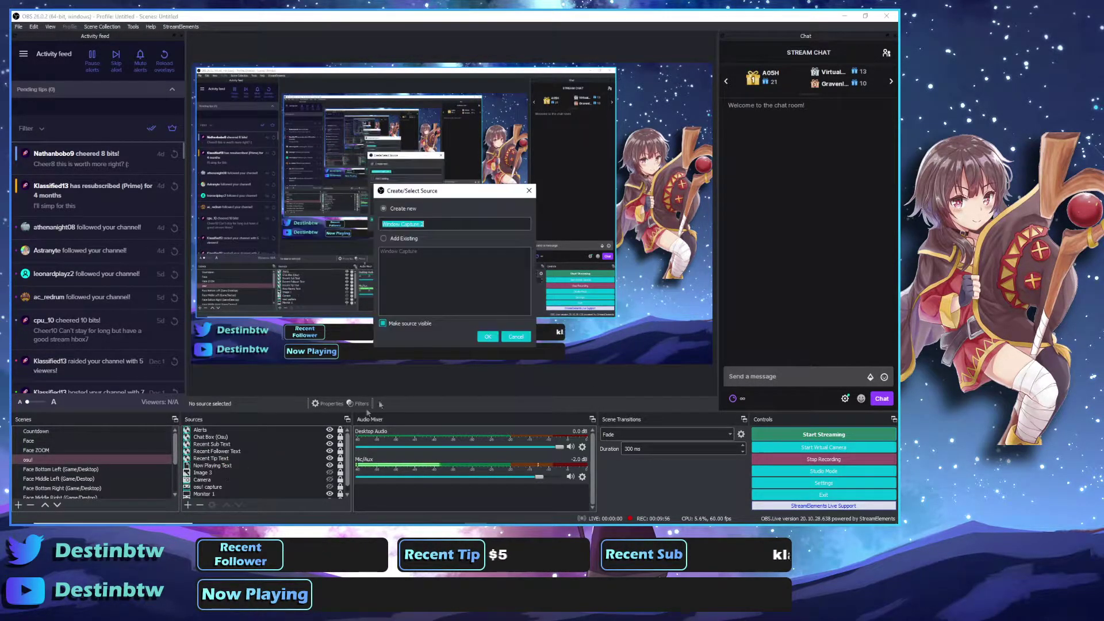
{"action": "type", "text": "p"}
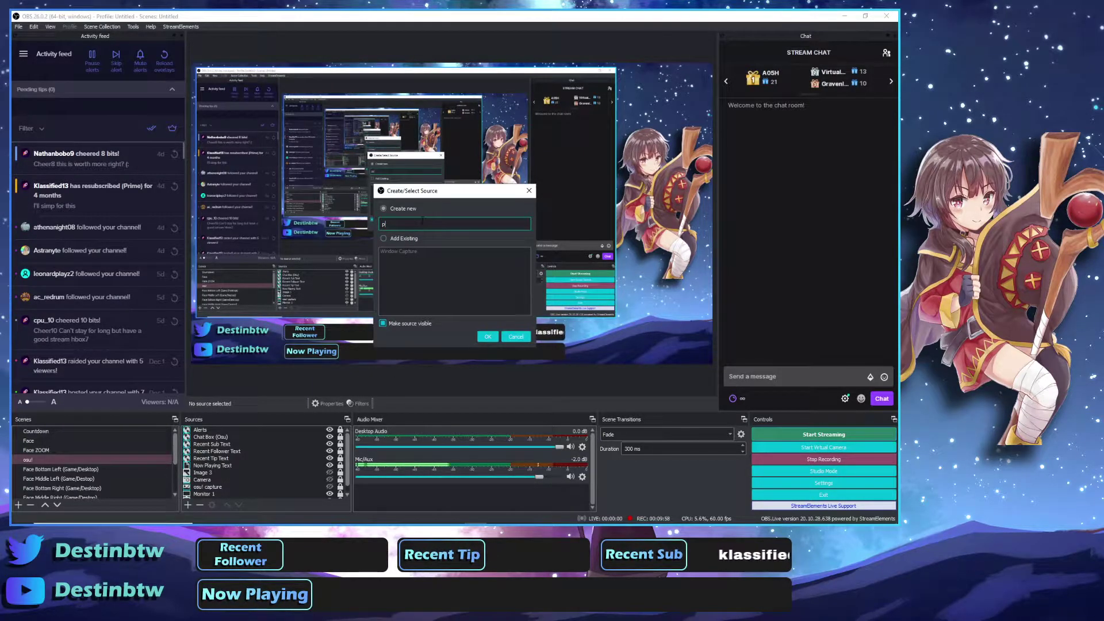
{"action": "type", "text": "p counter"}
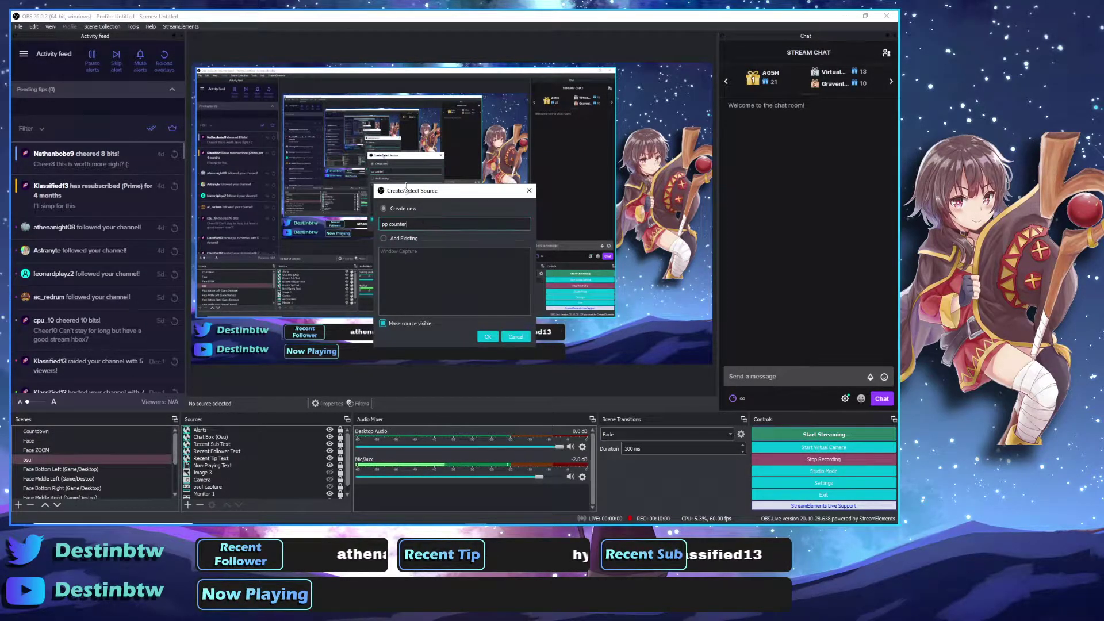
{"action": "left_click", "coordinate": [486, 337]}
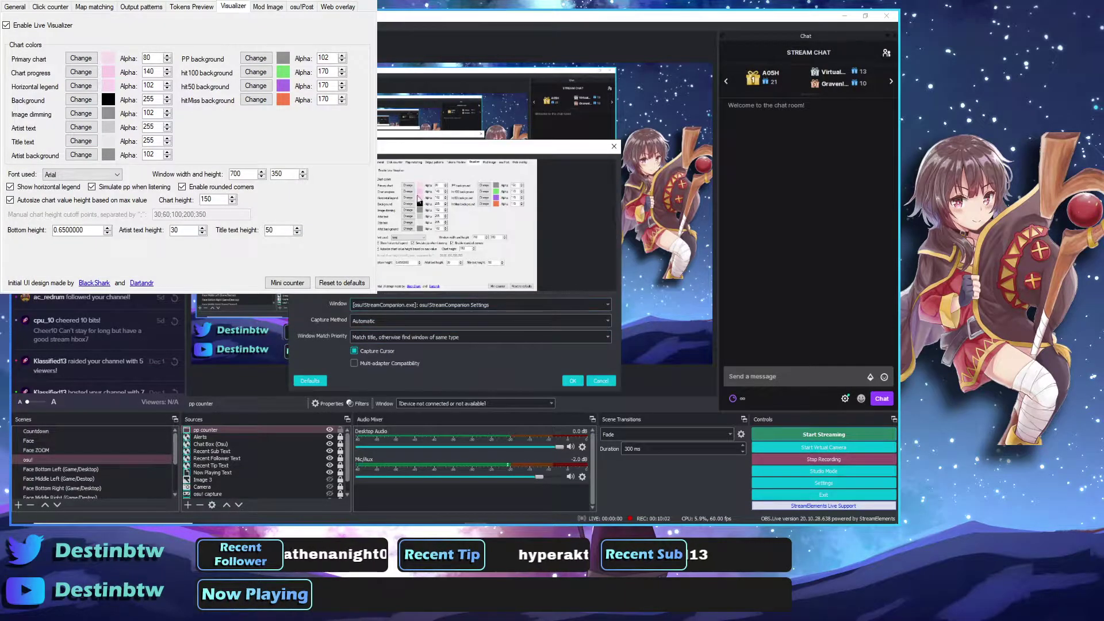
Set the pp counter source to capture the osu!StreamCompanion - LiveVisualizer window.
{"action": "left_click_drag", "start_coordinate": [432, 149], "coordinate": [596, 119]}
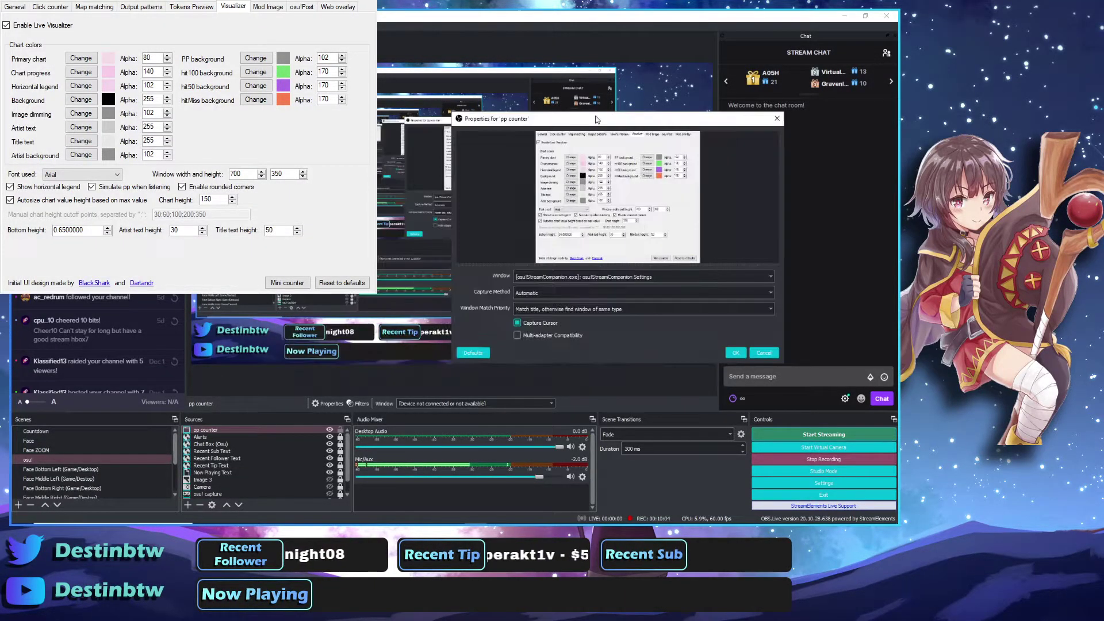
{"action": "left_click", "coordinate": [551, 275]}
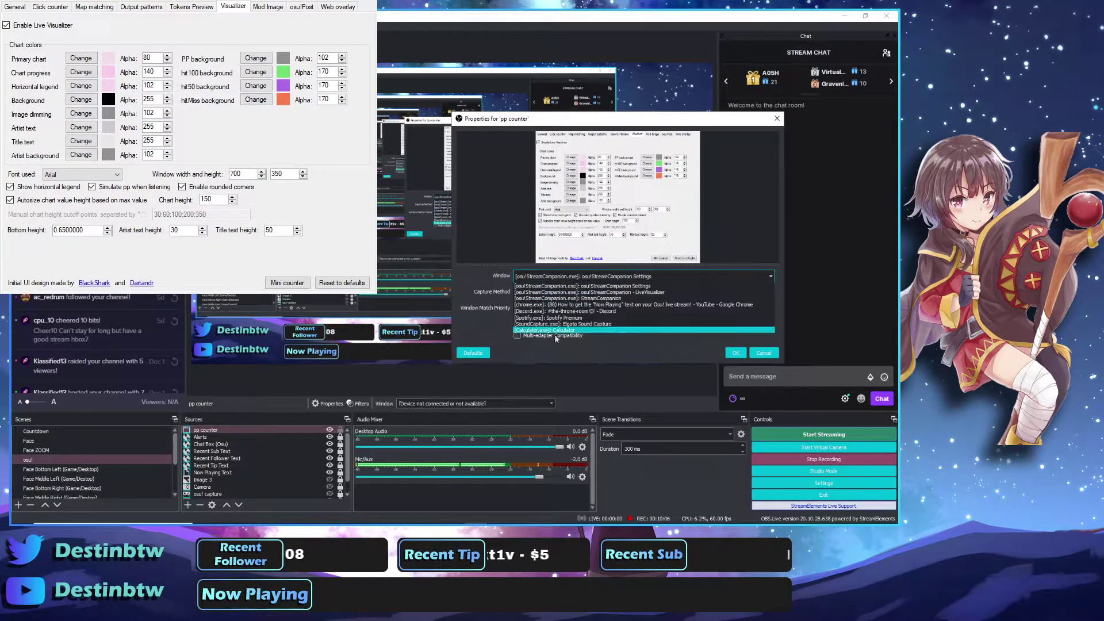
{"action": "left_click", "coordinate": [556, 292]}
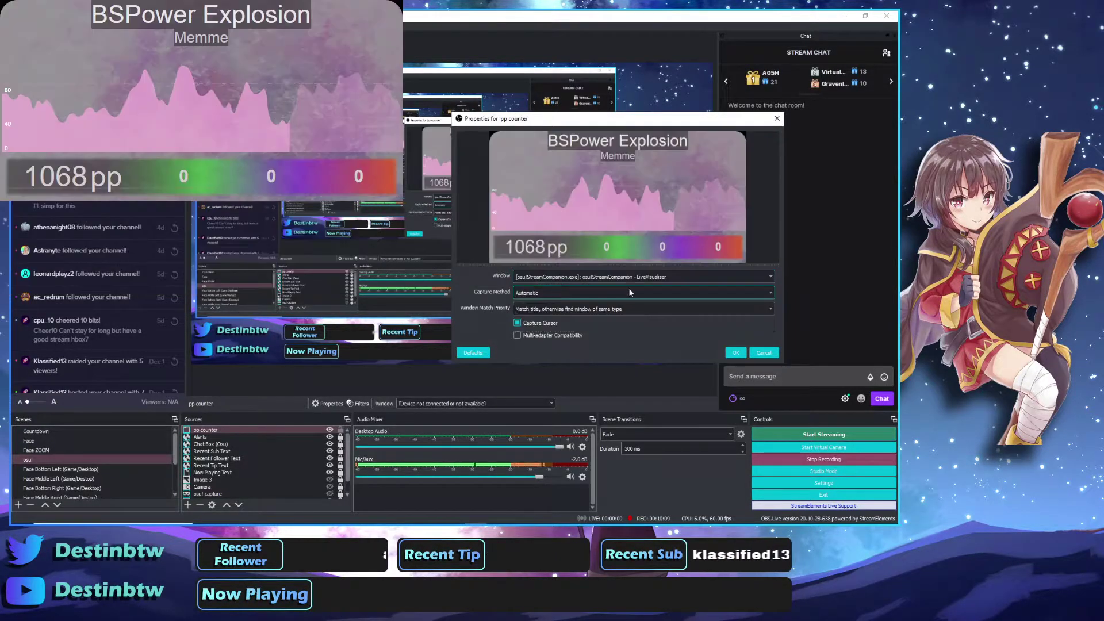
Confirm the window capture, then scale down the pp counter source and place it above the character image.
{"action": "left_click", "coordinate": [734, 353]}
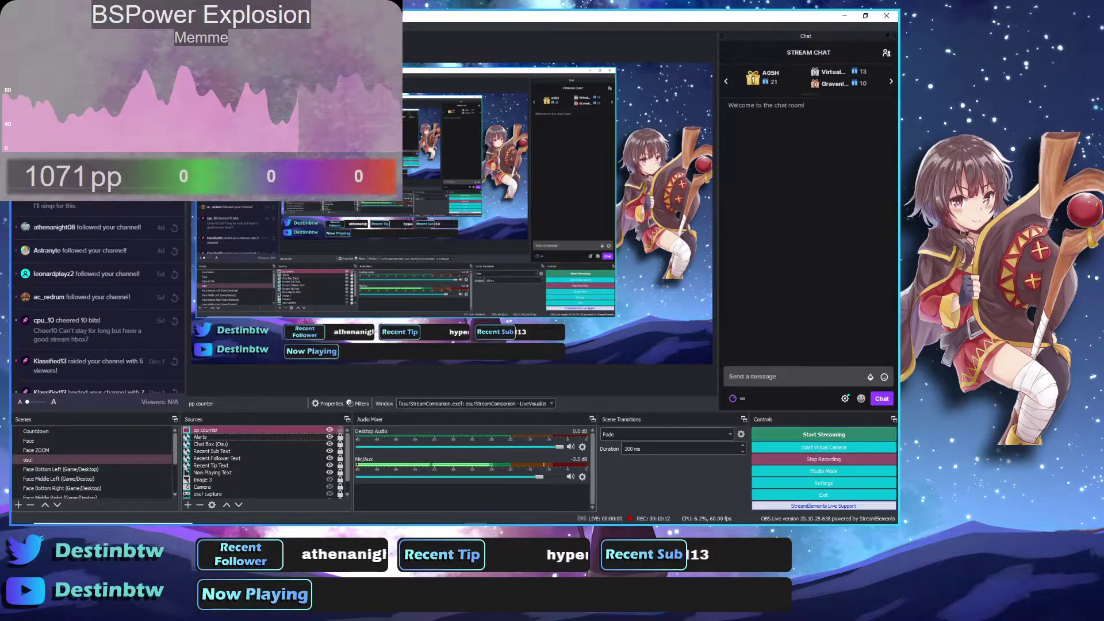
{"action": "left_click_drag", "start_coordinate": [382, 160], "coordinate": [697, 113]}
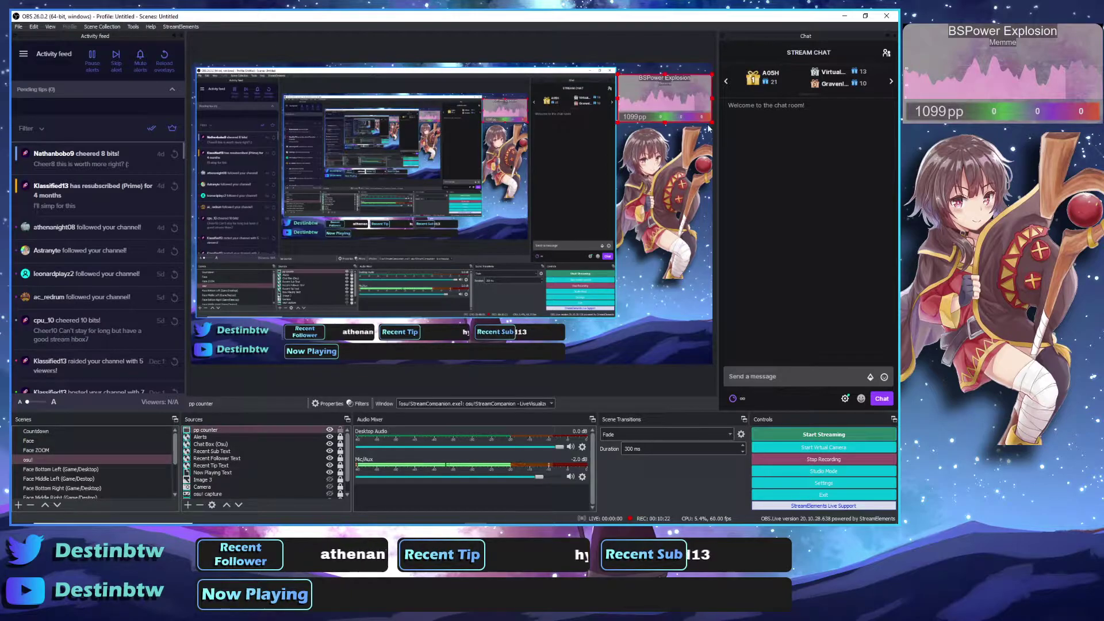
{"action": "left_click_drag", "start_coordinate": [703, 119], "coordinate": [703, 116]}
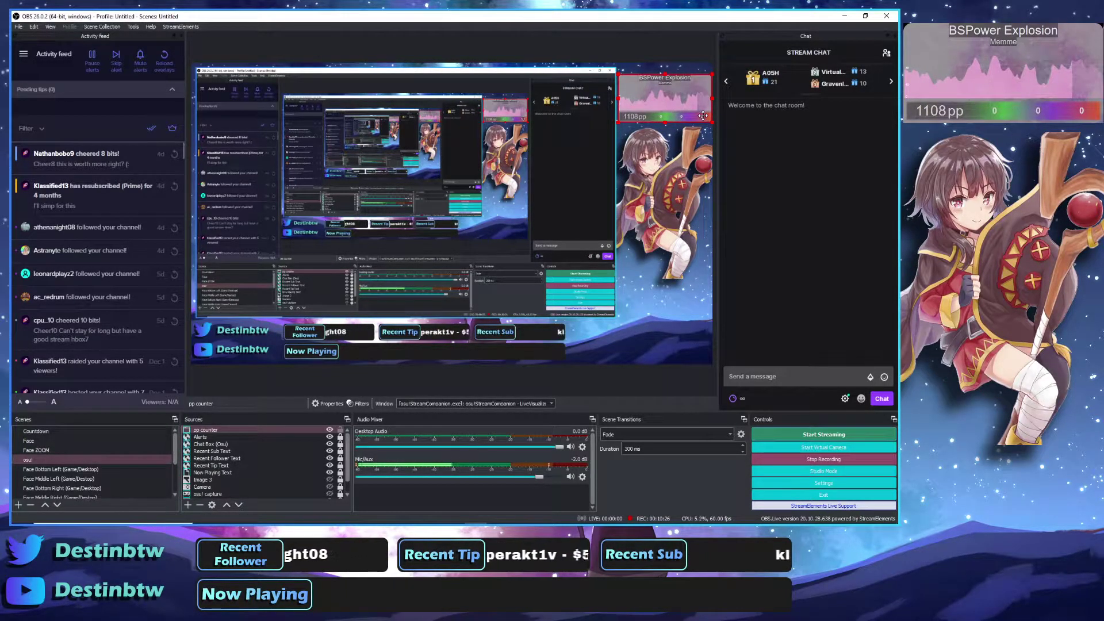
Reopen the pp counter source's properties to check its capture settings, close them and deselect the source.
{"action": "right_click", "coordinate": [305, 430]}
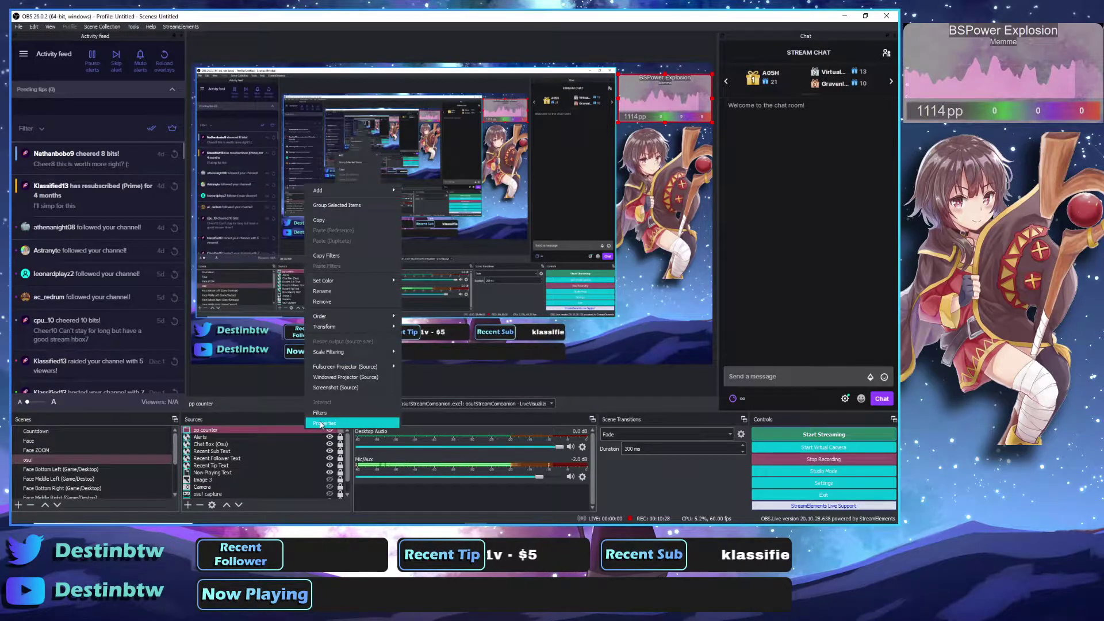
{"action": "left_click", "coordinate": [333, 428]}
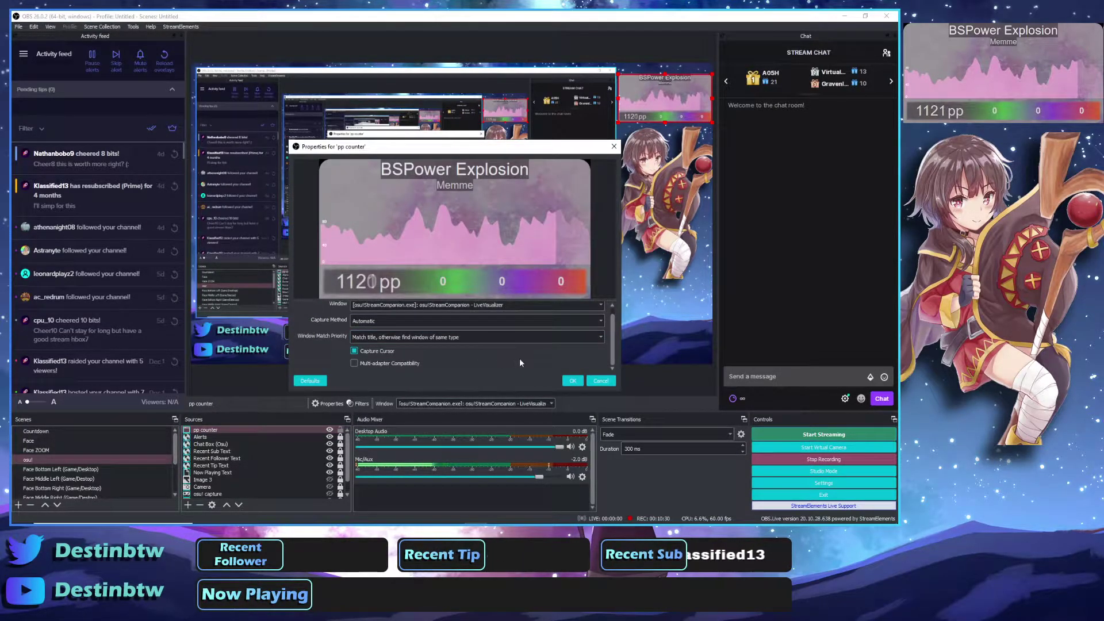
{"action": "left_click", "coordinate": [572, 380]}
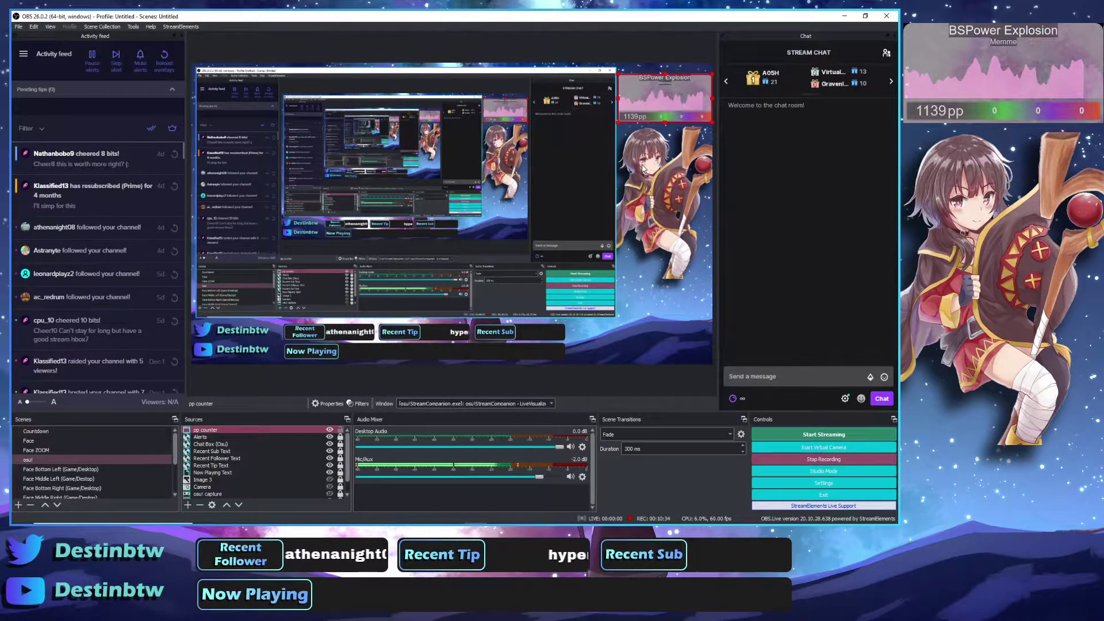
{"action": "left_click", "coordinate": [519, 368]}
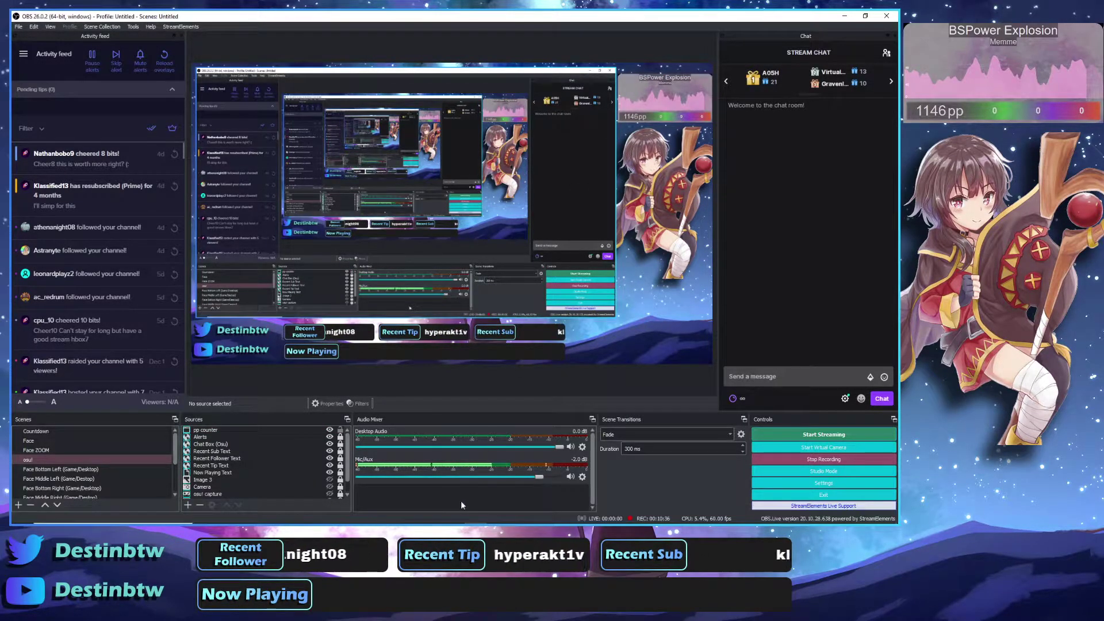
Apply the mini counter preset to StreamCompanion's Live Visualizer, then enlarge and reposition the pp counter source just above the character in OBS.
{"action": "mouse_move", "coordinate": [510, 523]}
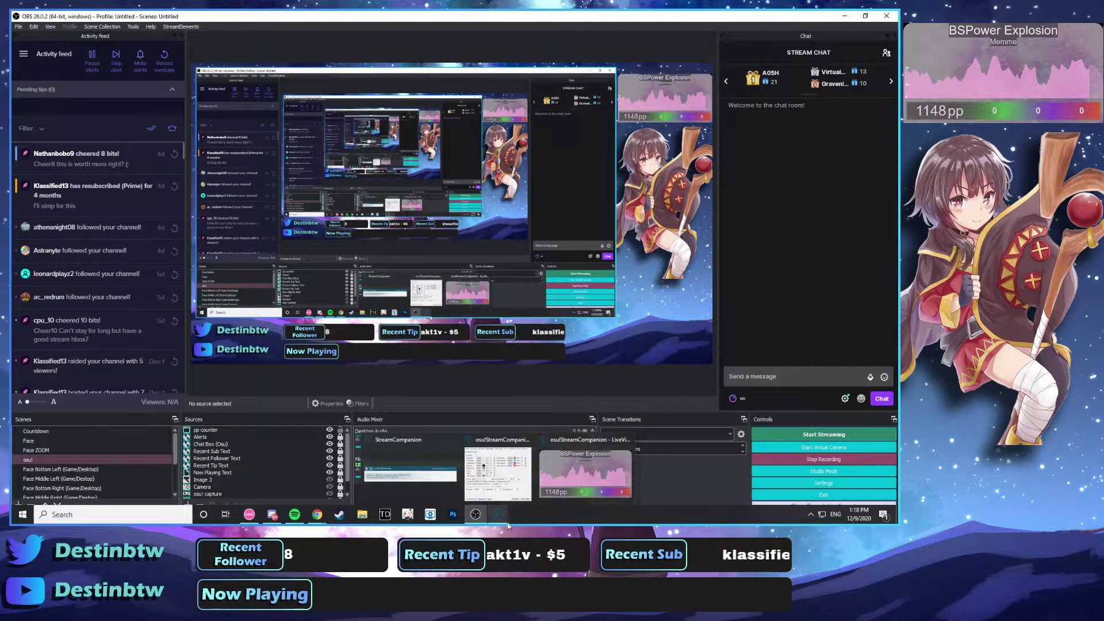
{"action": "left_click", "coordinate": [499, 513]}
{"action": "left_click_drag", "start_coordinate": [719, 249], "coordinate": [236, 87]}
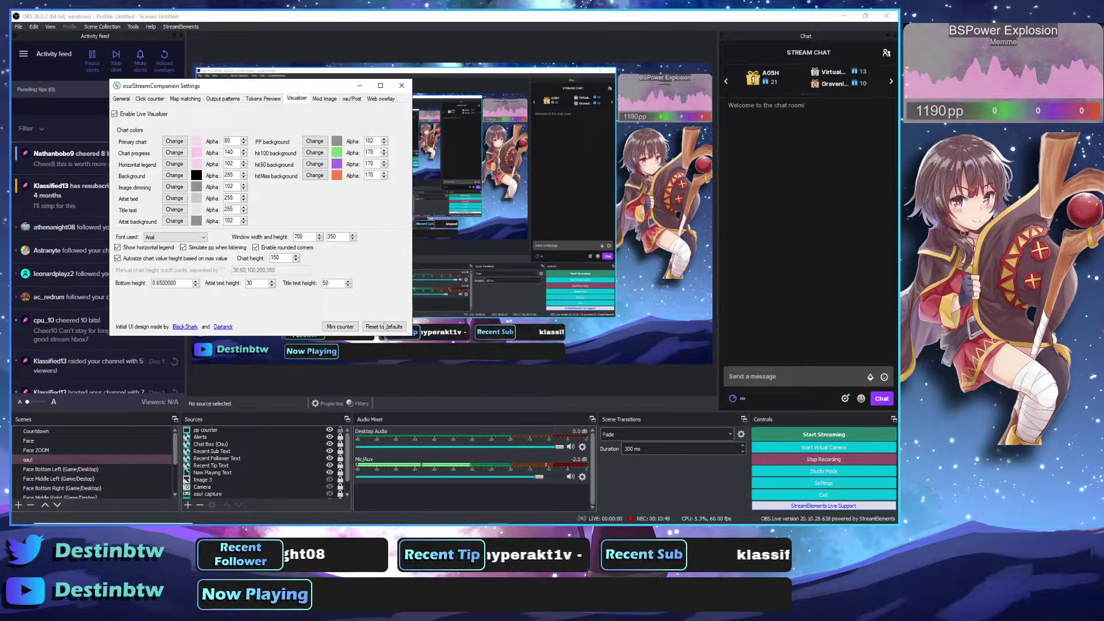
{"action": "left_click", "coordinate": [331, 327]}
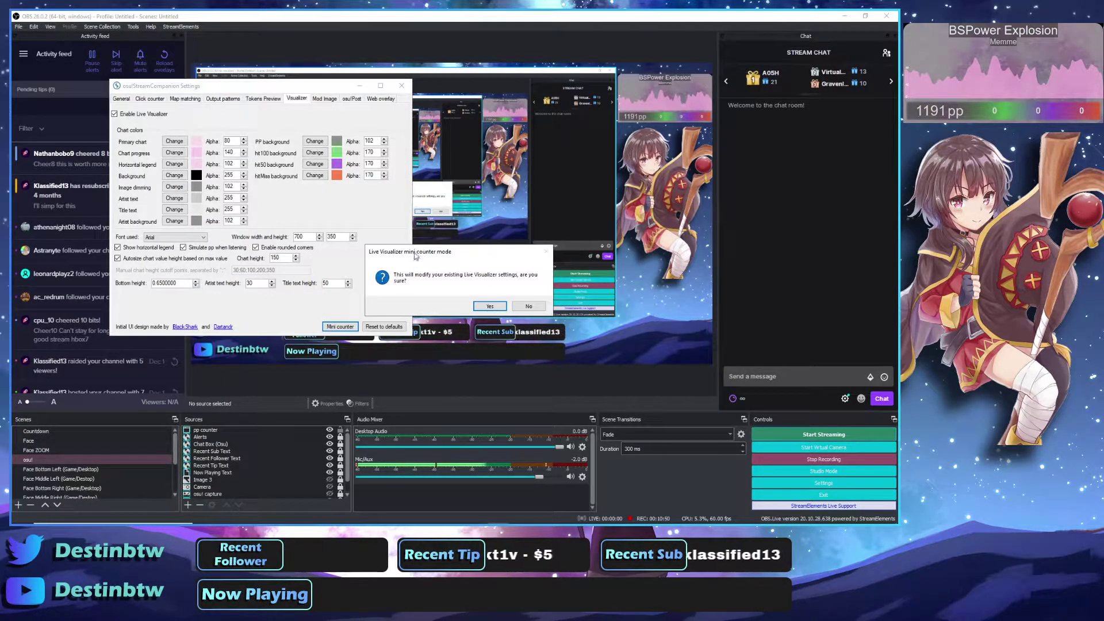
{"action": "left_click_drag", "start_coordinate": [460, 252], "coordinate": [480, 243]}
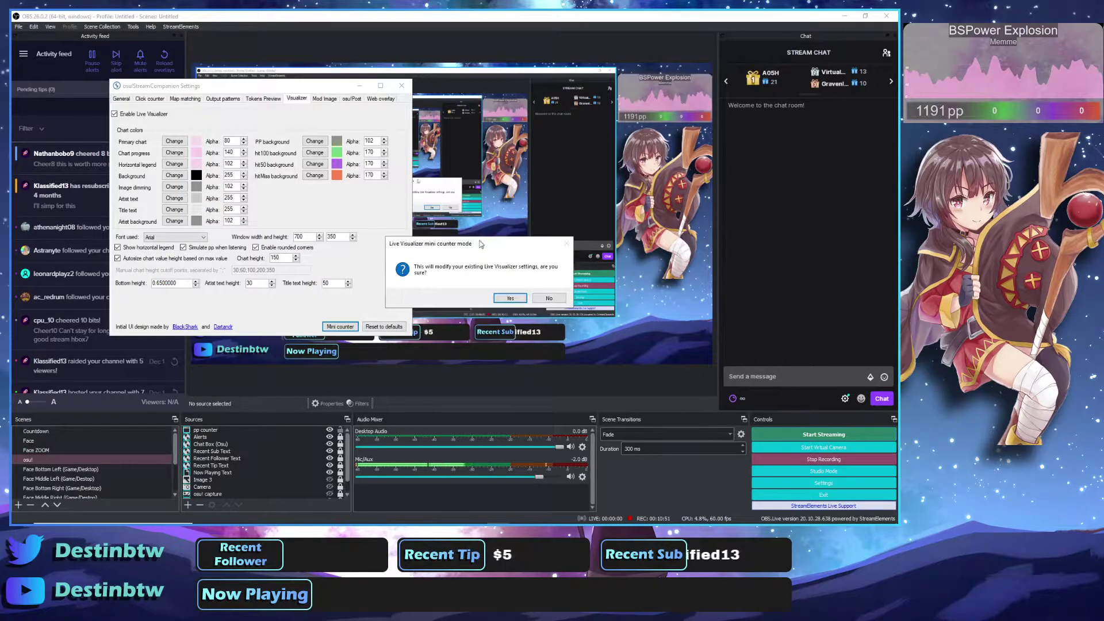
{"action": "left_click", "coordinate": [511, 298]}
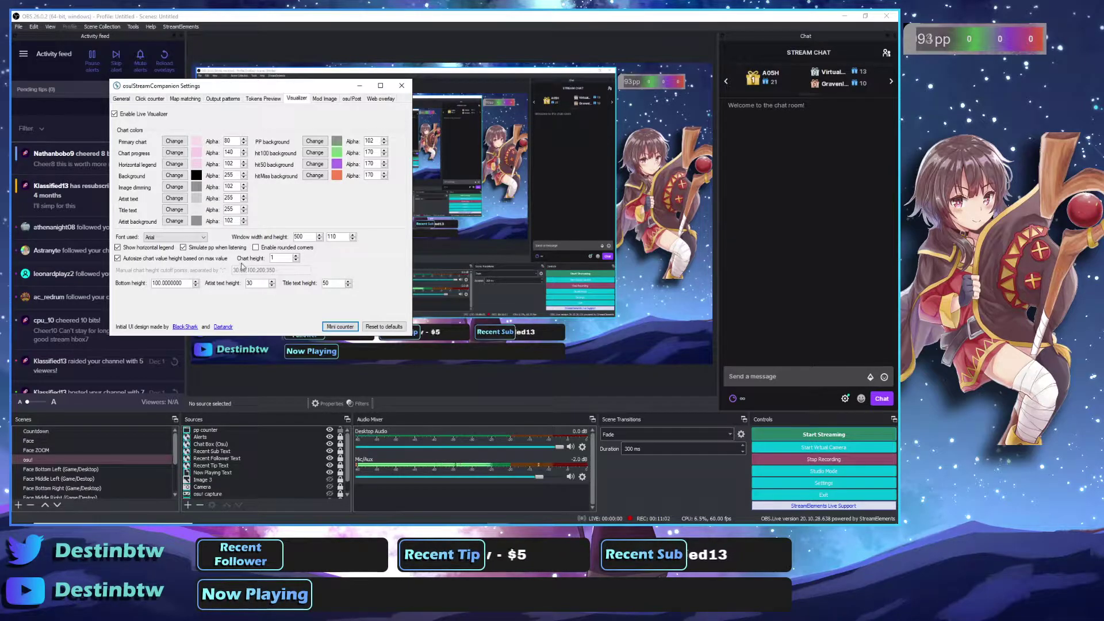
{"action": "left_click_drag", "start_coordinate": [642, 87], "coordinate": [617, 102]}
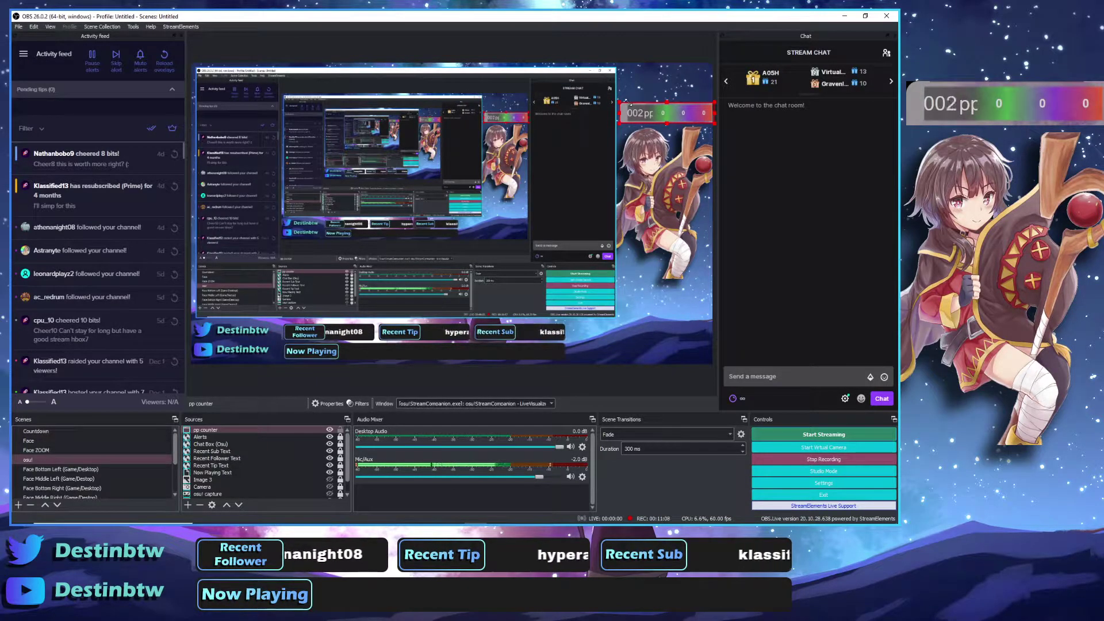
Try rounded corners on the Live Visualizer, inspect its window over OBS, and nudge the pp counter source into place.
{"action": "mouse_move", "coordinate": [498, 516]}
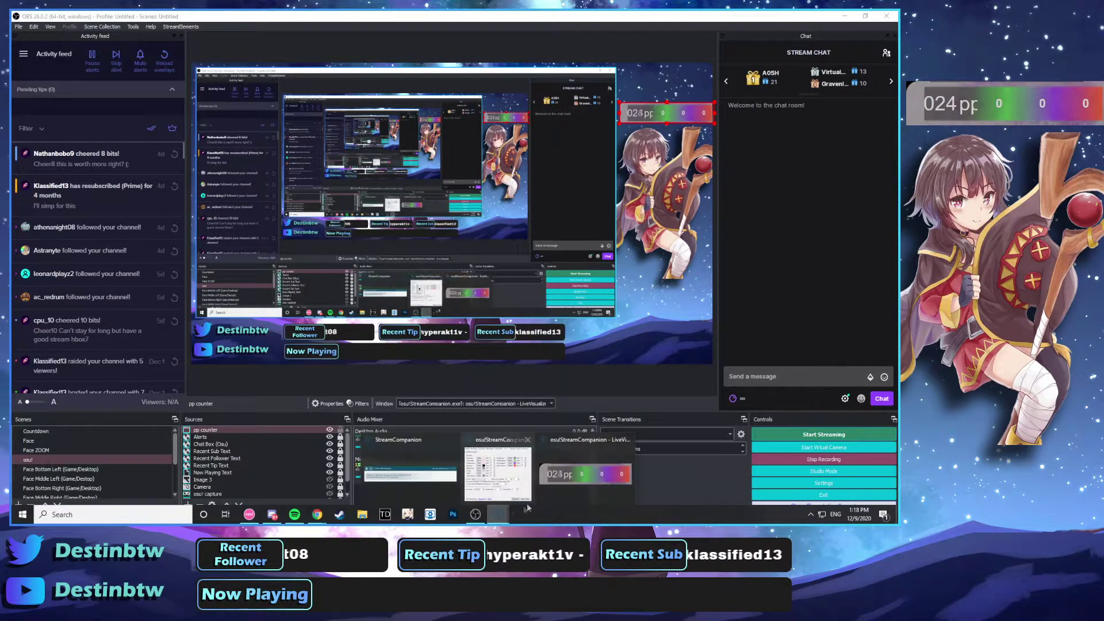
{"action": "left_click", "coordinate": [506, 468]}
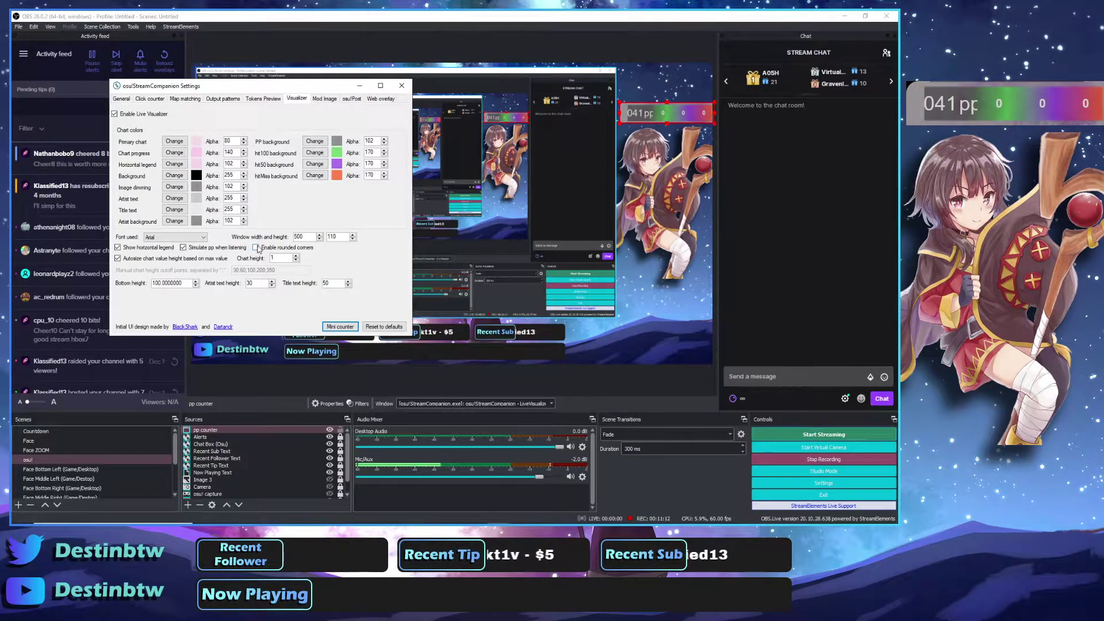
{"action": "left_click", "coordinate": [256, 248]}
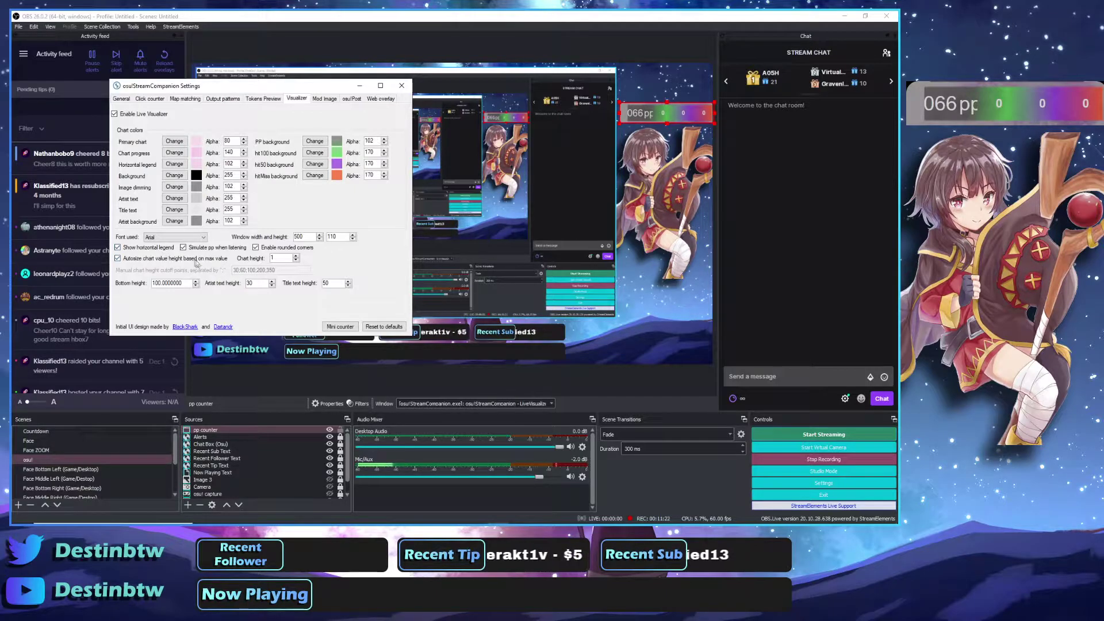
{"action": "left_click", "coordinate": [616, 129]}
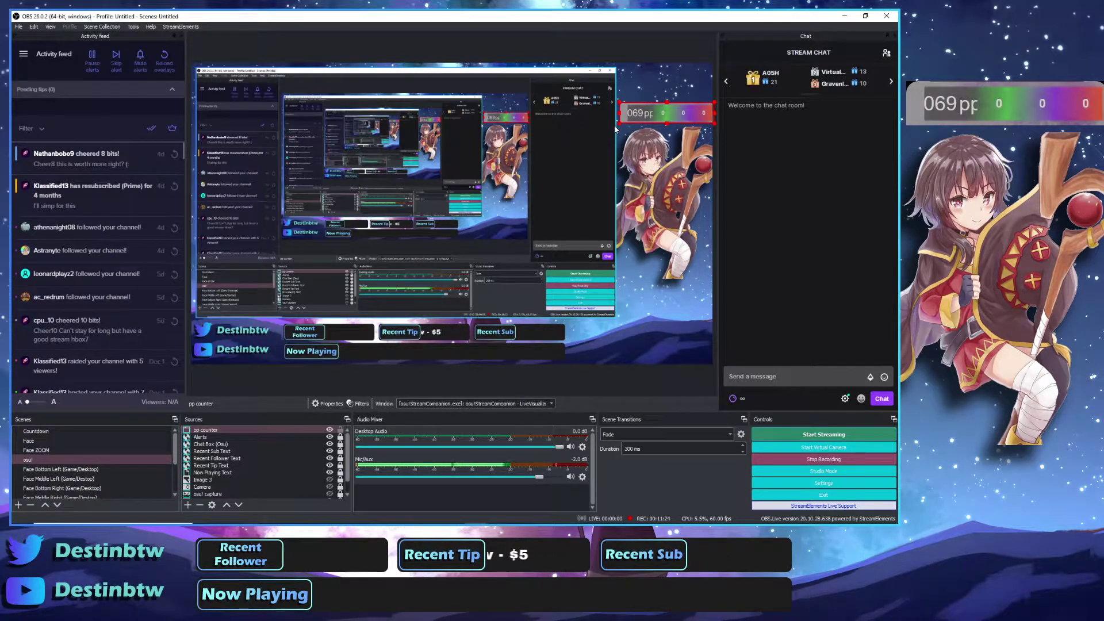
{"action": "key", "text": "alt+Tab"}
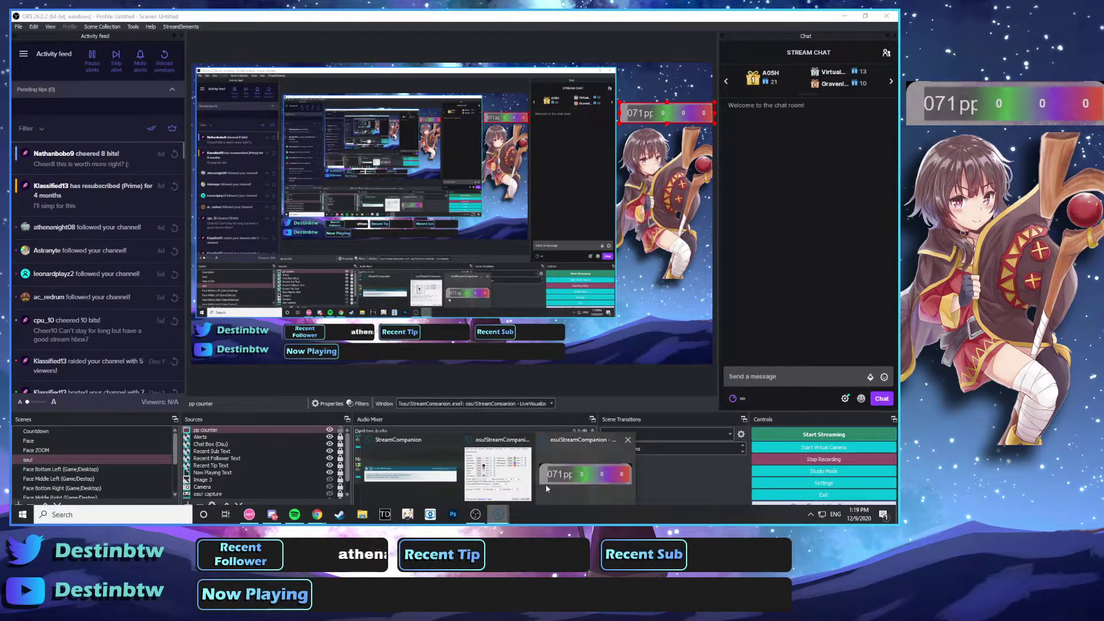
{"action": "left_click_drag", "start_coordinate": [175, 67], "coordinate": [267, 97]}
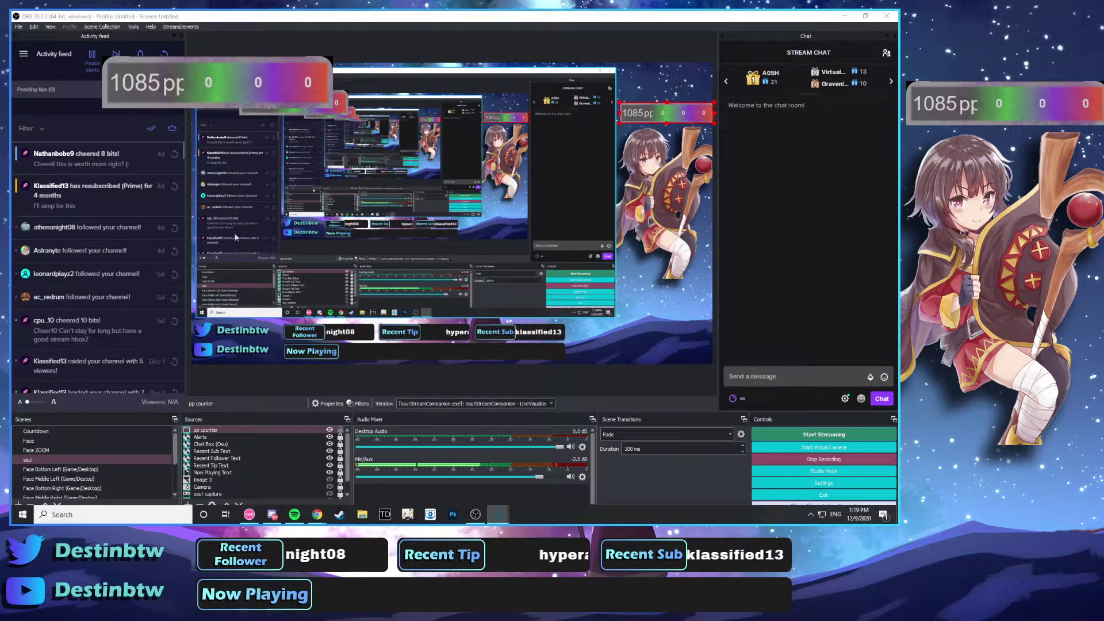
{"action": "left_click", "coordinate": [499, 515]}
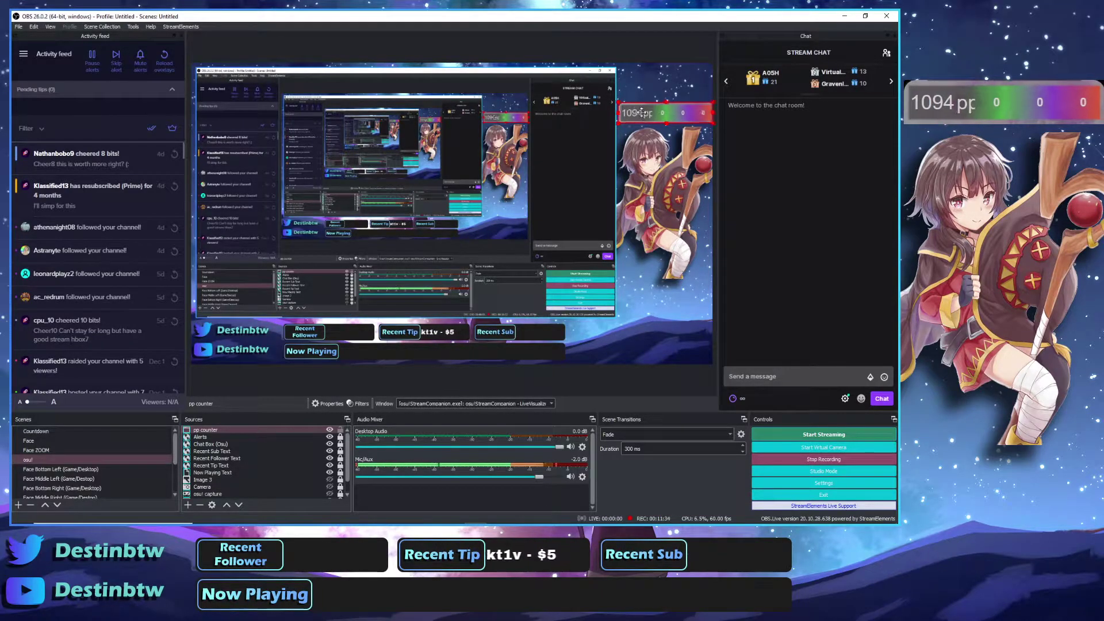
{"action": "left_click_drag", "start_coordinate": [643, 113], "coordinate": [643, 113]}
Set the Live Visualizer font to Arial Rounded MT Bold and turn off rounded corners in the StreamCompanion settings.
{"action": "mouse_move", "coordinate": [553, 523]}
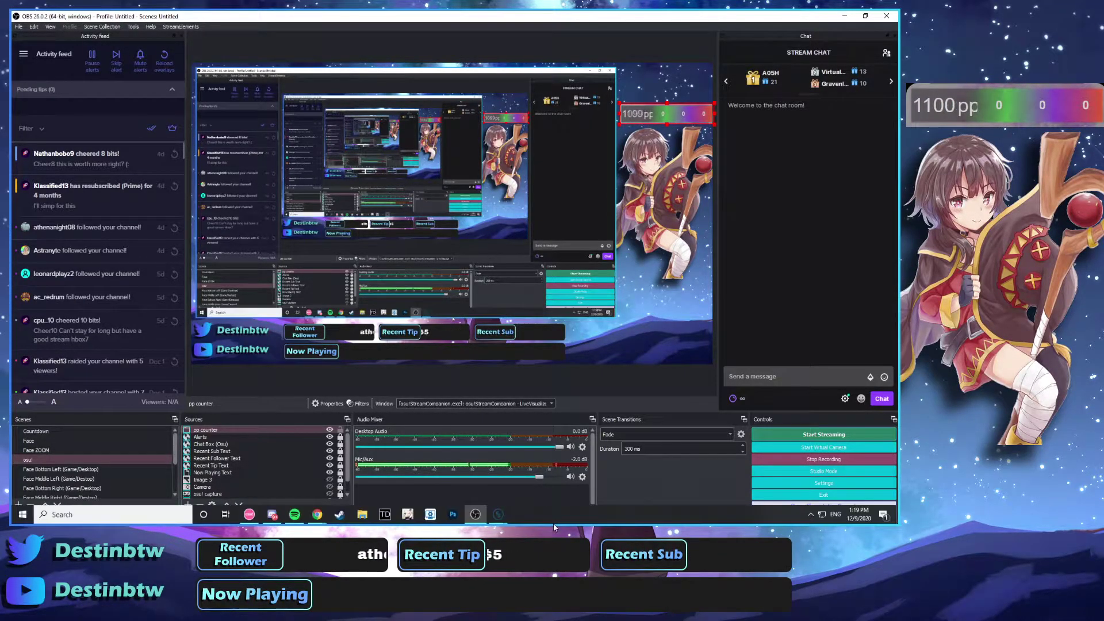
{"action": "left_click", "coordinate": [498, 514]}
{"action": "left_click", "coordinate": [166, 241]}
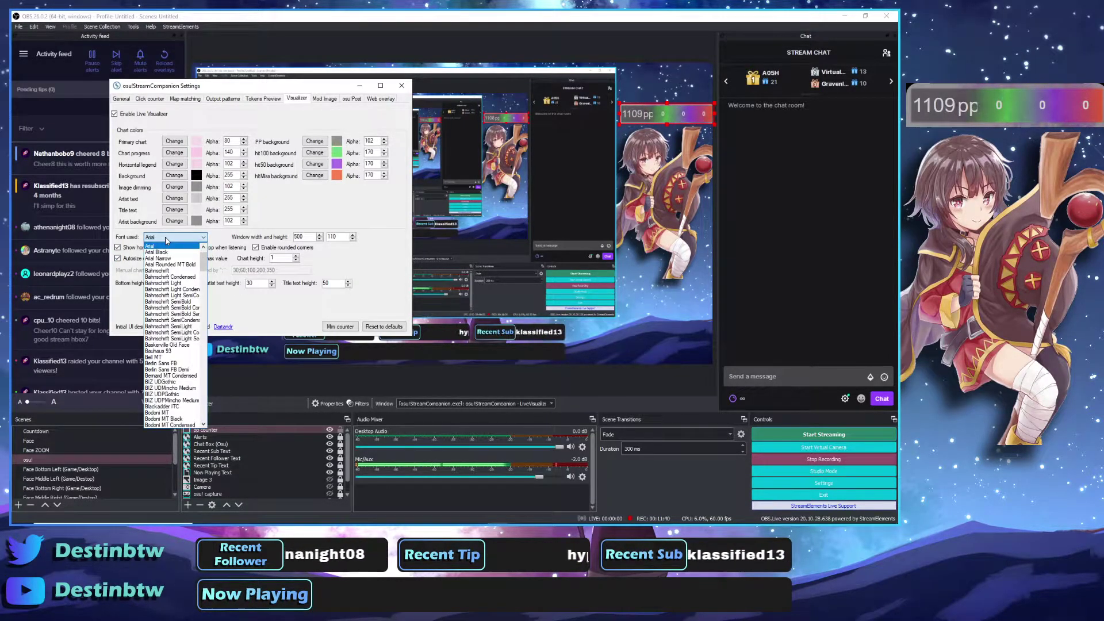
{"action": "scroll", "coordinate": [199, 339], "scroll_direction": "down", "scroll_amount": 10}
{"action": "scroll", "coordinate": [199, 340], "scroll_direction": "up", "scroll_amount": 10}
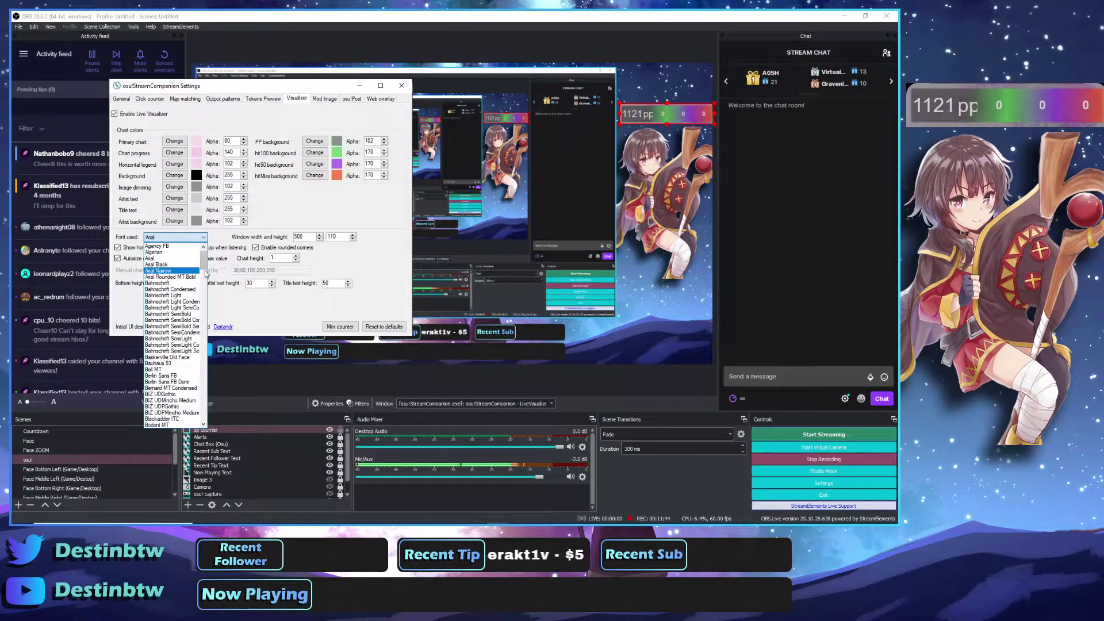
{"action": "left_click", "coordinate": [172, 276]}
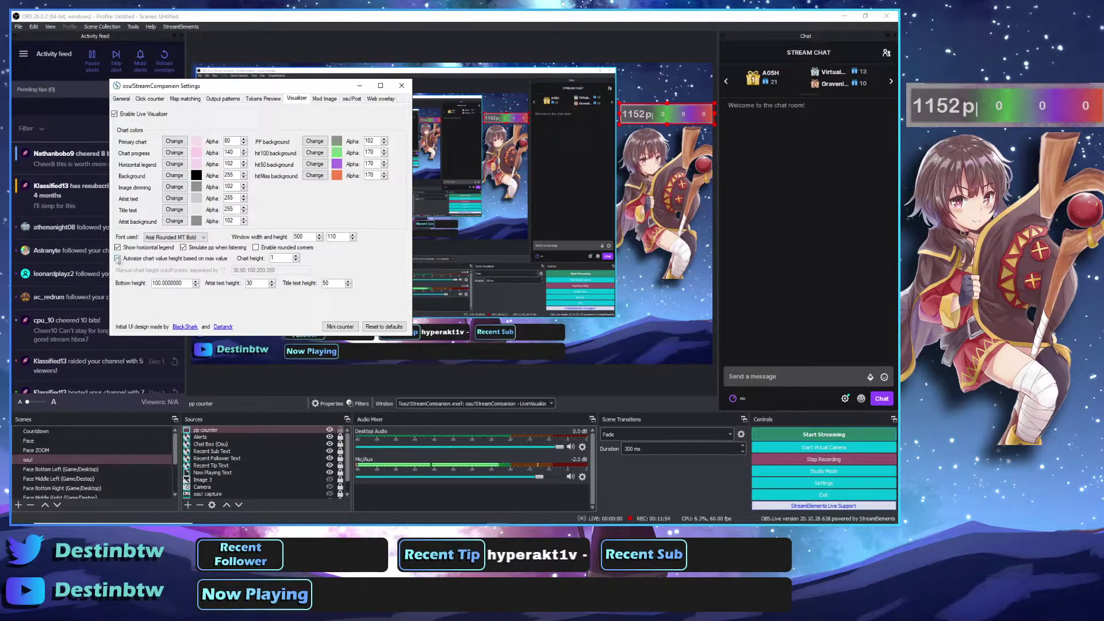
Turn off chart height autosizing, the horizontal legend and pp simulation when listening, then select the pp counter source in OBS.
{"action": "left_click", "coordinate": [118, 259]}
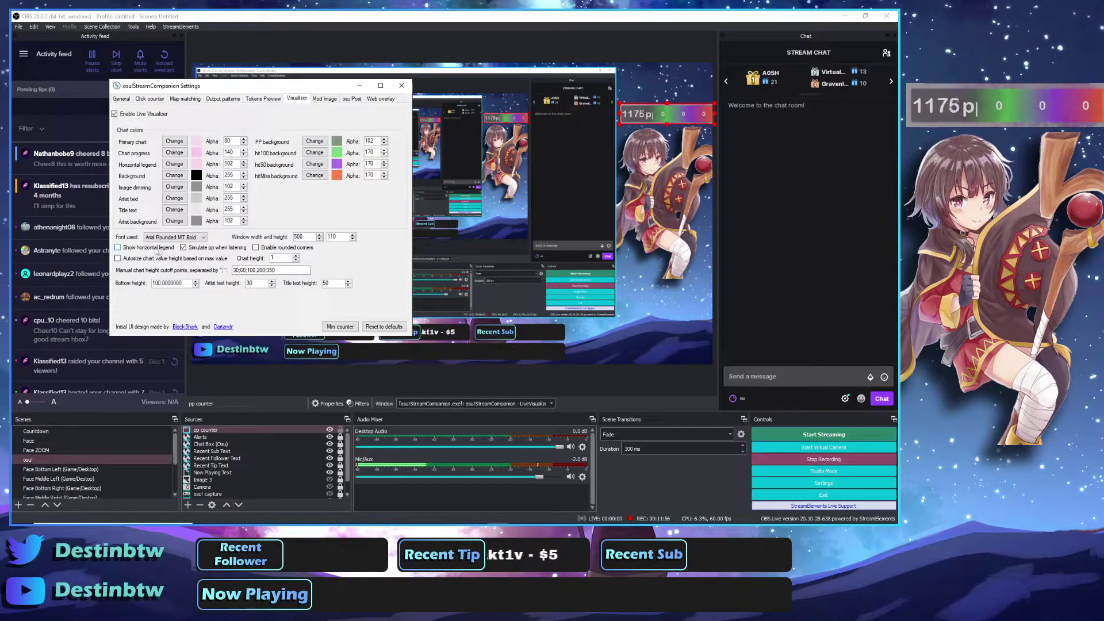
{"action": "left_click", "coordinate": [182, 248]}
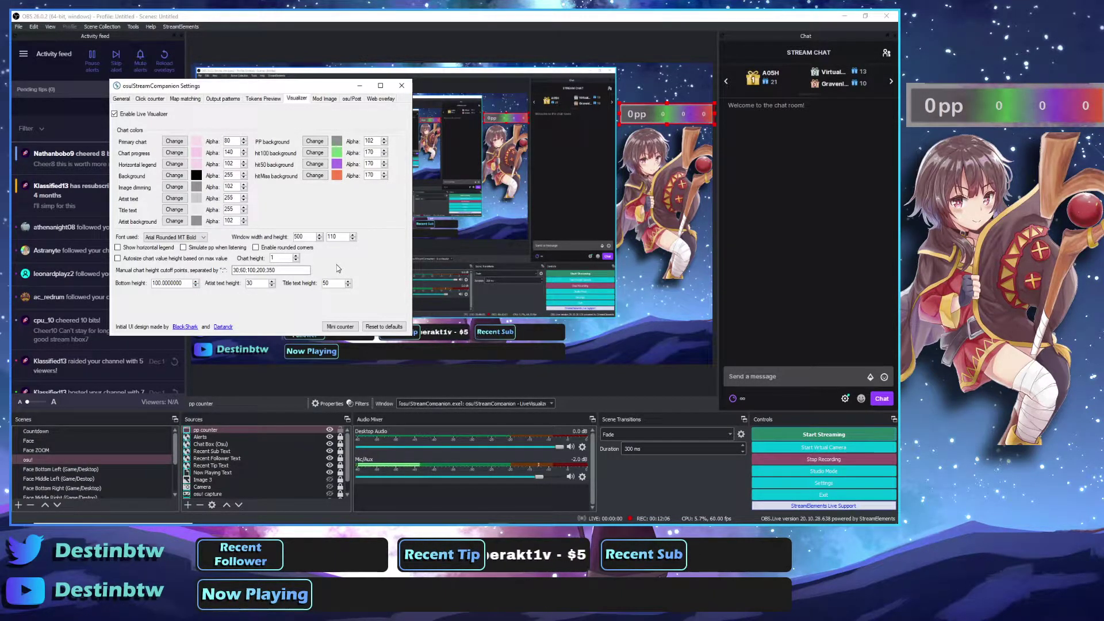
{"action": "left_click", "coordinate": [666, 113]}
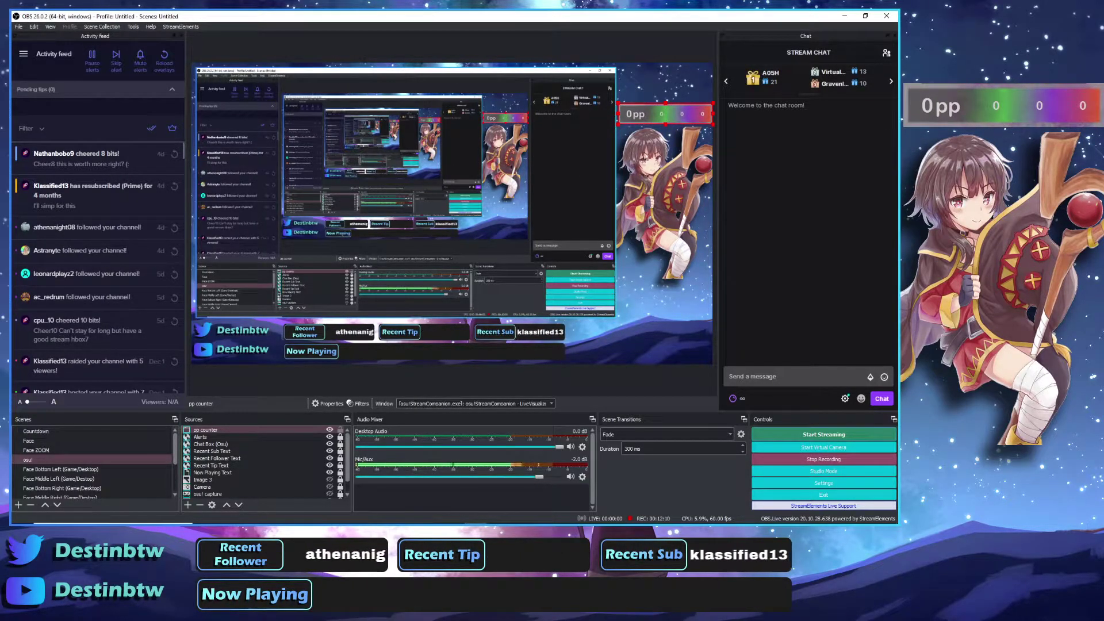
Open StreamCompanion's web overlay page in the browser and look through the previews of all installed overlays.
{"action": "mouse_move", "coordinate": [443, 522]}
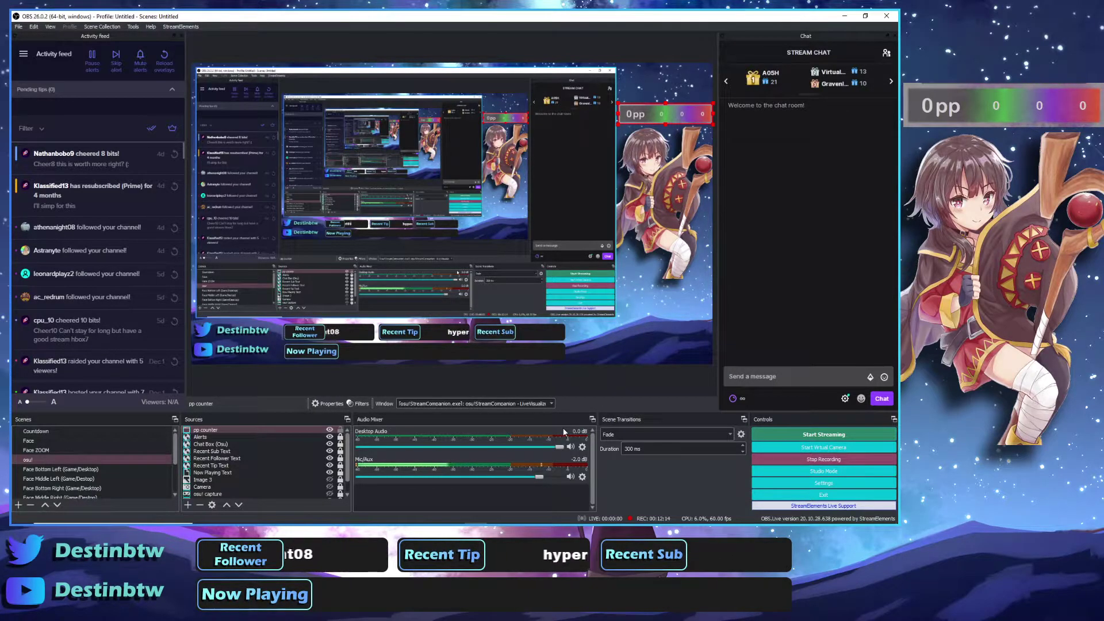
{"action": "left_click", "coordinate": [528, 518]}
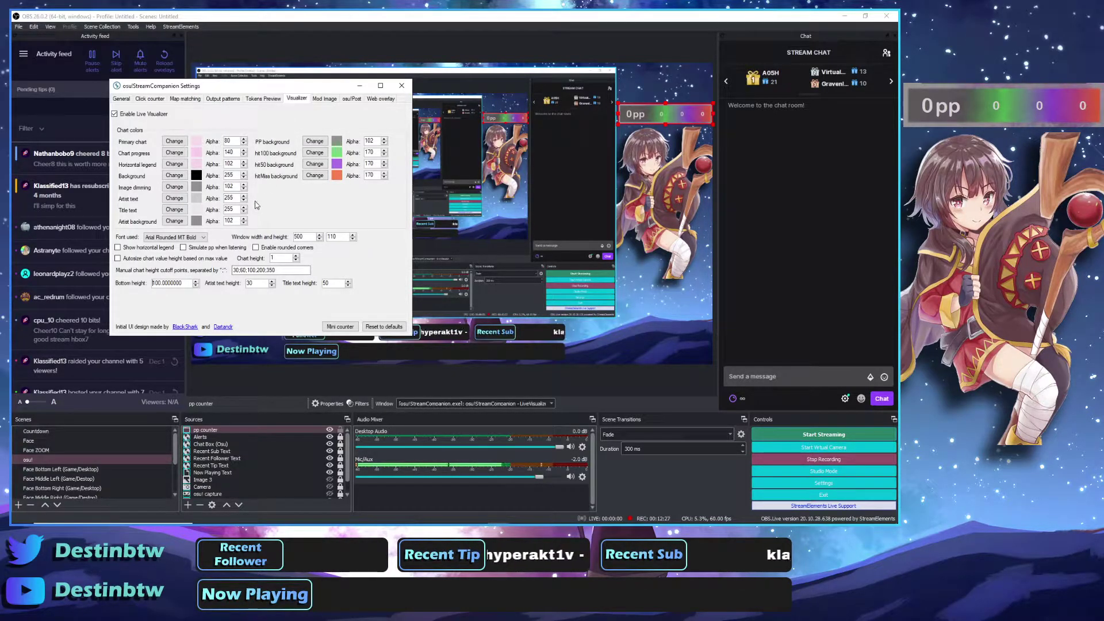
{"action": "left_click", "coordinate": [370, 99]}
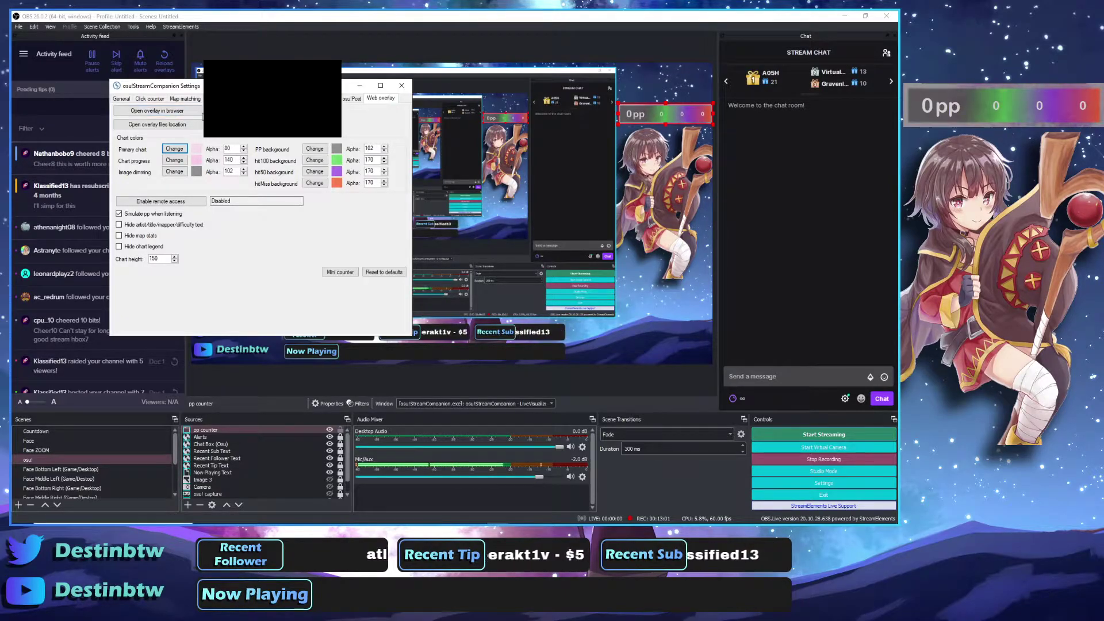
{"action": "left_click", "coordinate": [171, 111]}
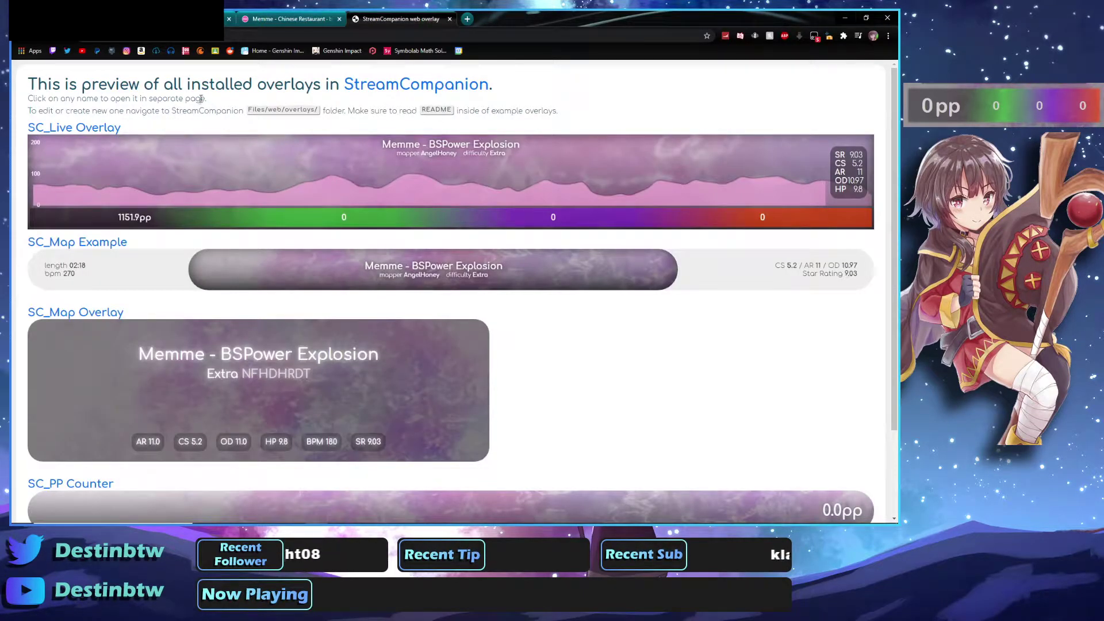
{"action": "scroll", "coordinate": [212, 219], "scroll_direction": "down", "scroll_amount": 3}
{"action": "scroll", "coordinate": [221, 274], "scroll_direction": "up", "scroll_amount": 3}
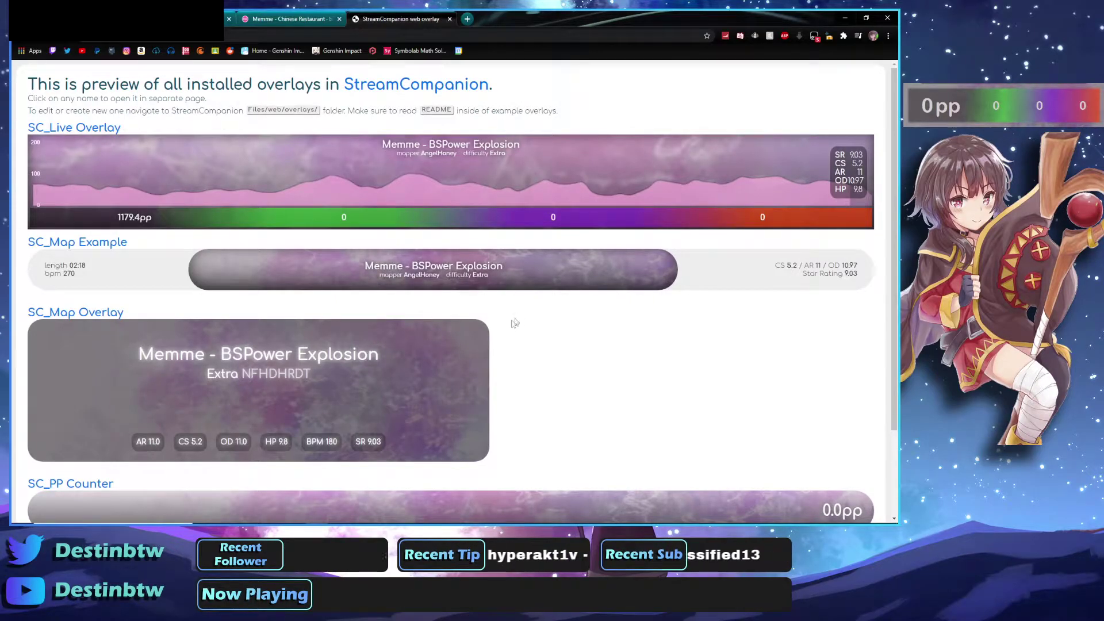
{"action": "scroll", "coordinate": [457, 346], "scroll_direction": "down", "scroll_amount": 3}
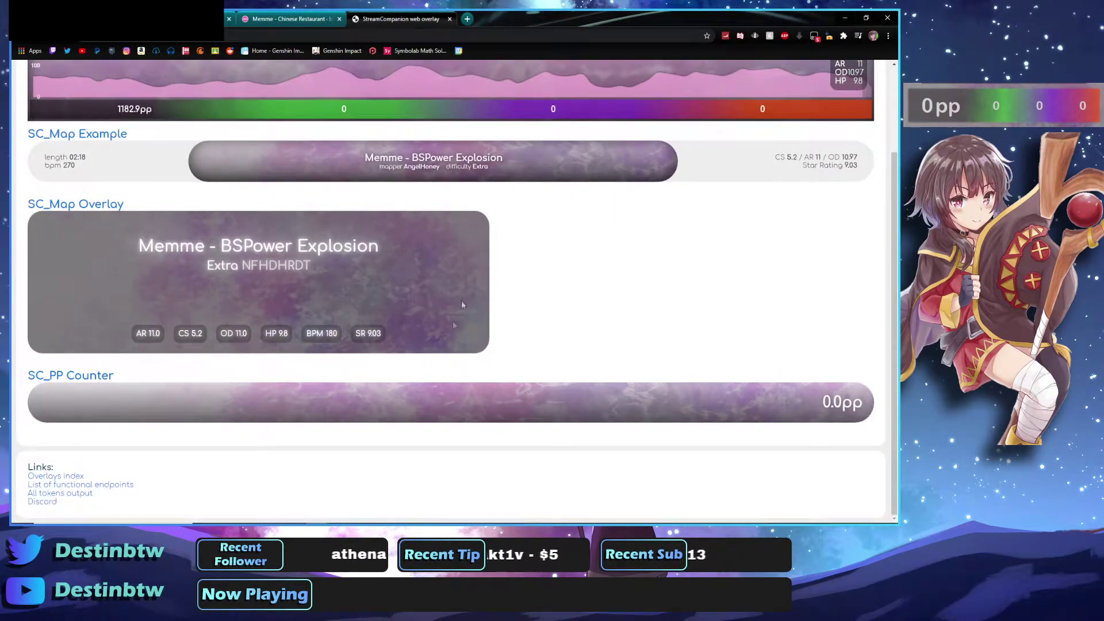
{"action": "scroll", "coordinate": [434, 150], "scroll_direction": "up", "scroll_amount": 3}
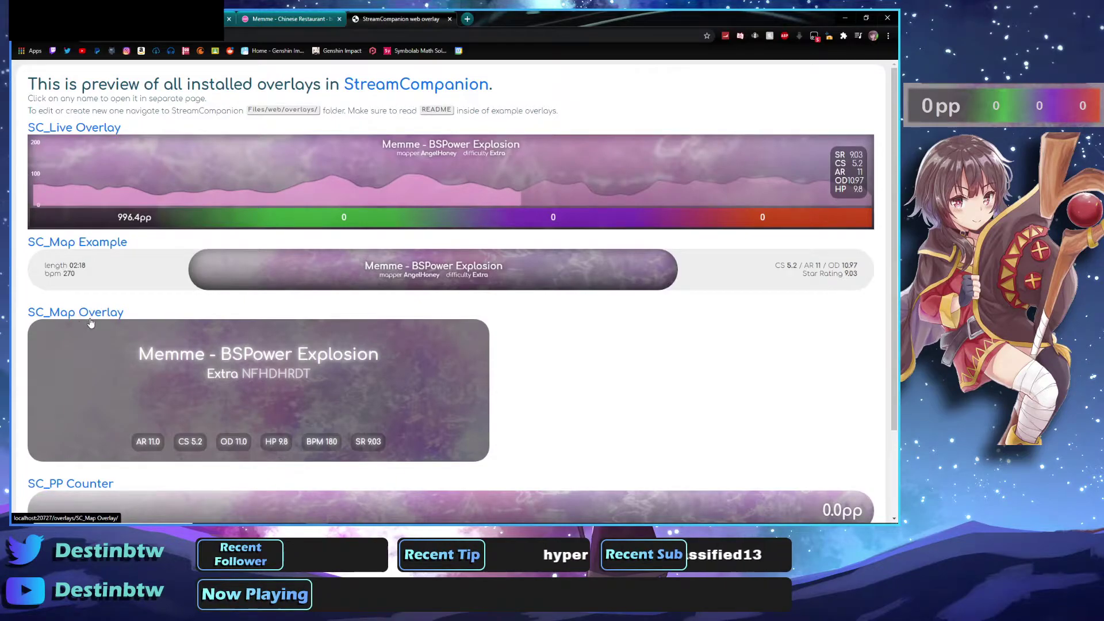
{"action": "scroll", "coordinate": [71, 374], "scroll_direction": "down", "scroll_amount": 2}
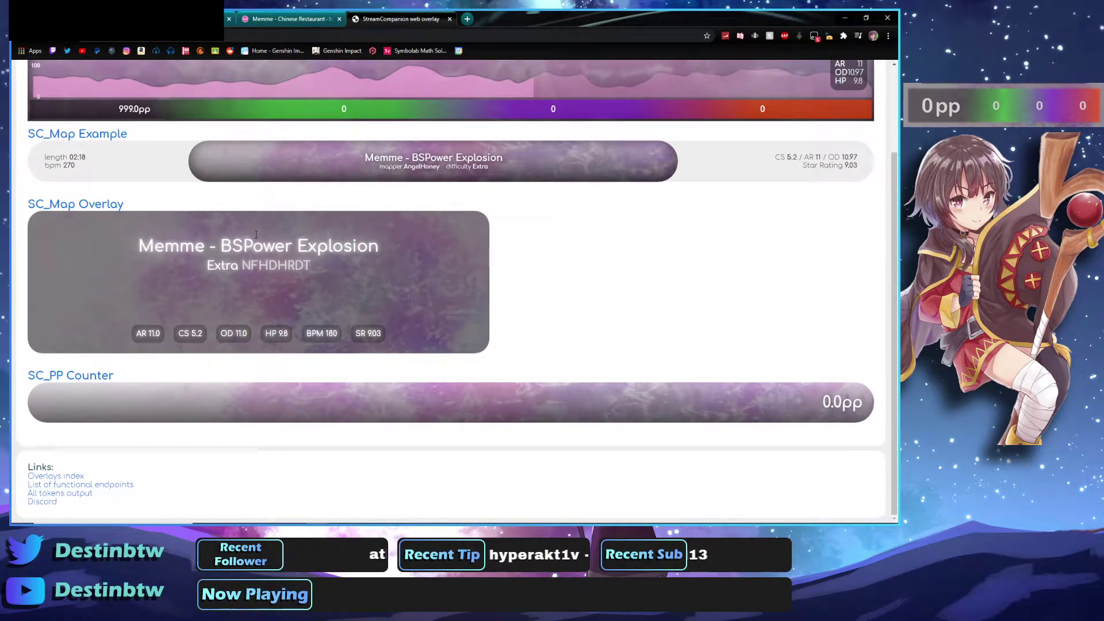
Open the SC_Live Overlay in its own page and move the browser window clear of the OBS sources list.
{"action": "scroll", "coordinate": [308, 267], "scroll_direction": "up", "scroll_amount": 2}
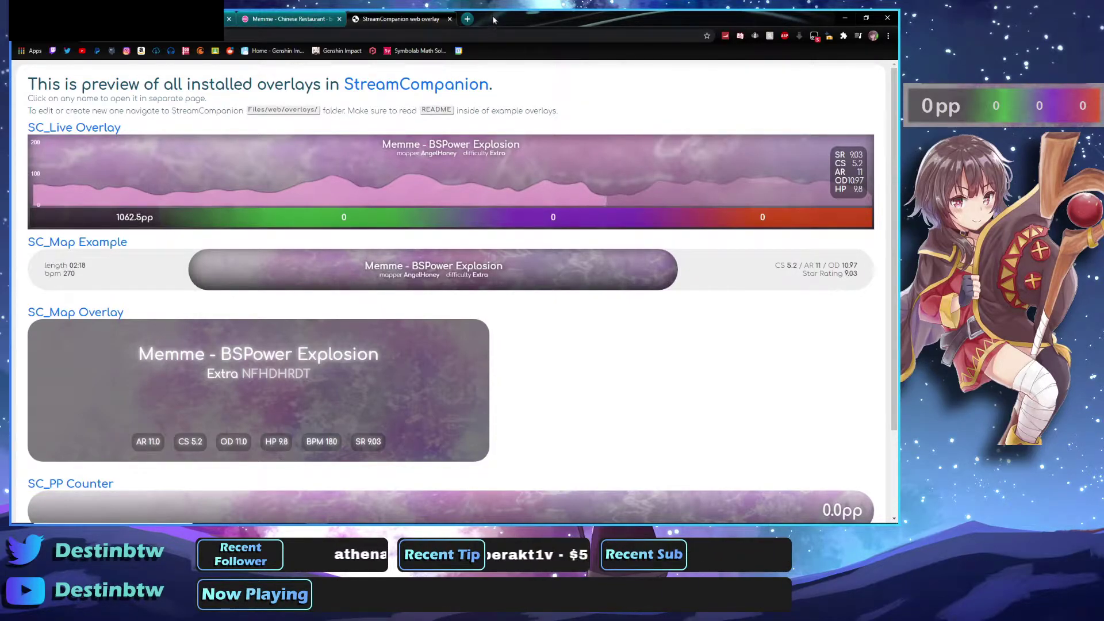
{"action": "left_click_drag", "start_coordinate": [494, 20], "coordinate": [501, 129]}
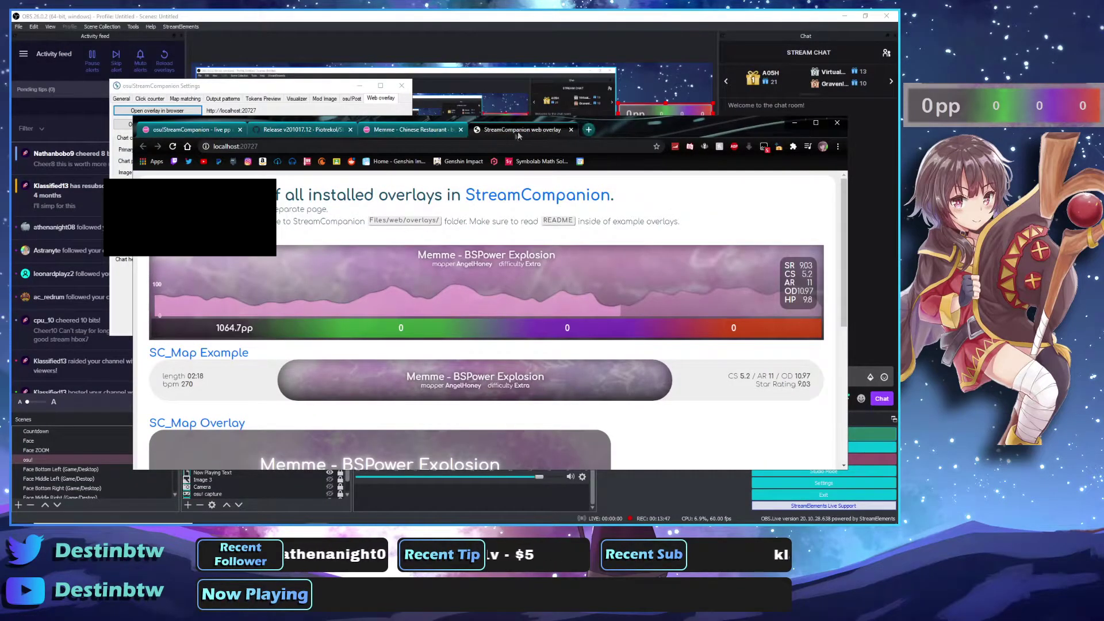
{"action": "left_click_drag", "start_coordinate": [584, 129], "coordinate": [568, 151]}
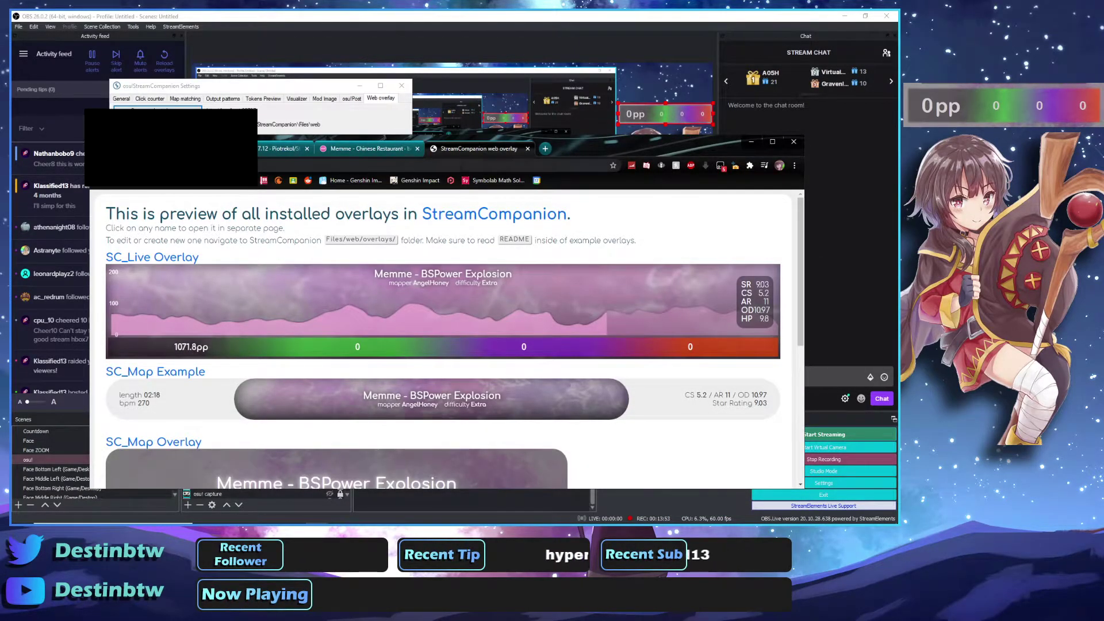
{"action": "left_click_drag", "start_coordinate": [564, 147], "coordinate": [560, 116]}
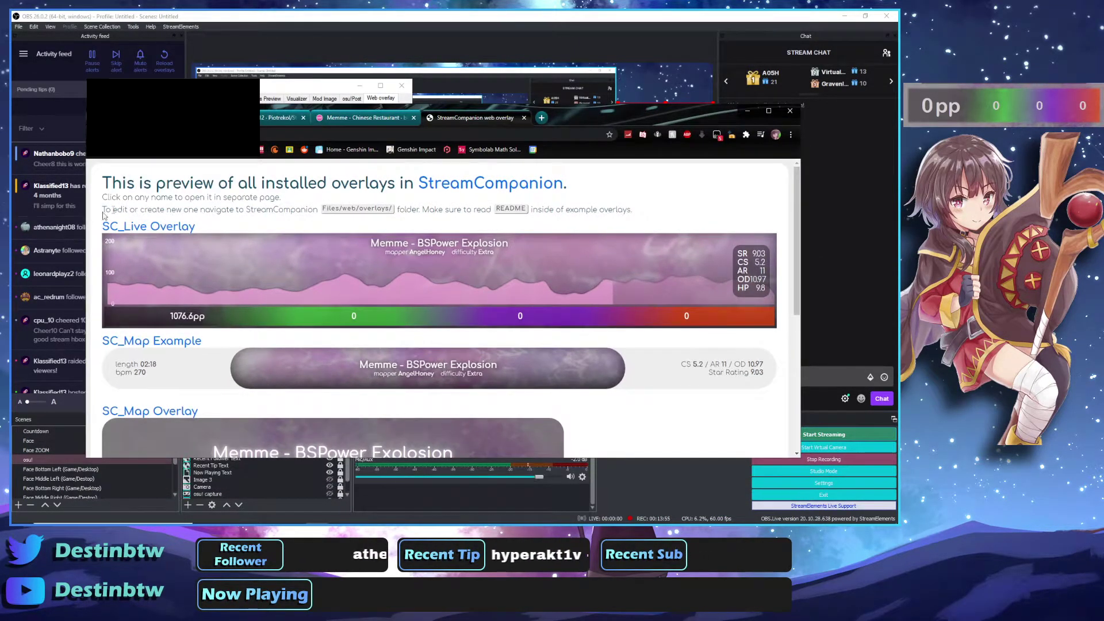
{"action": "left_click", "coordinate": [180, 228]}
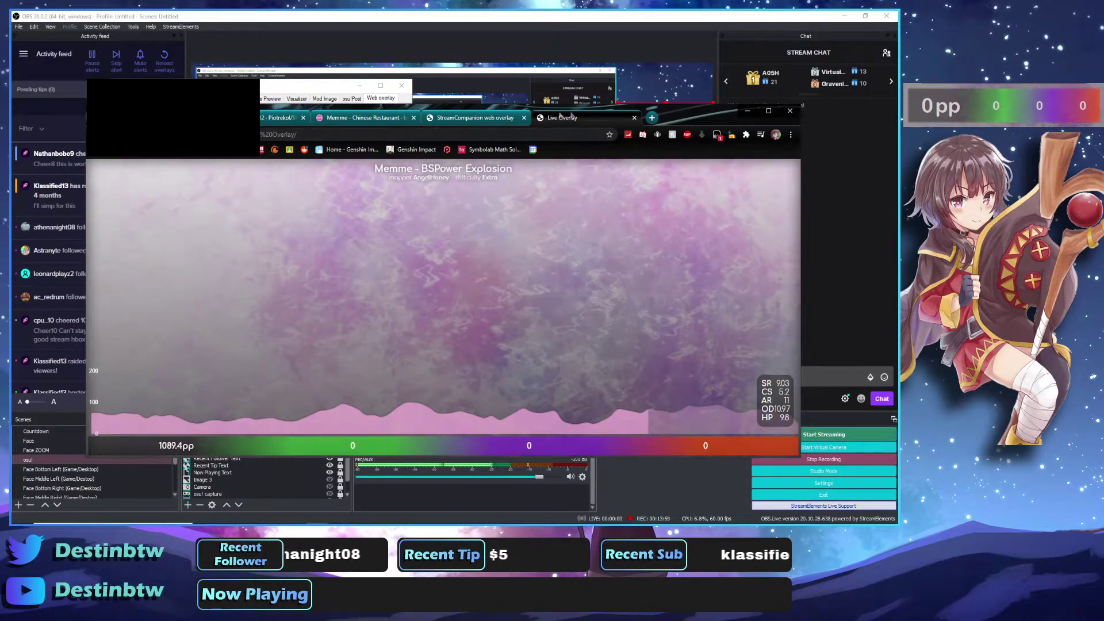
{"action": "left_click_drag", "start_coordinate": [660, 119], "coordinate": [624, 93]}
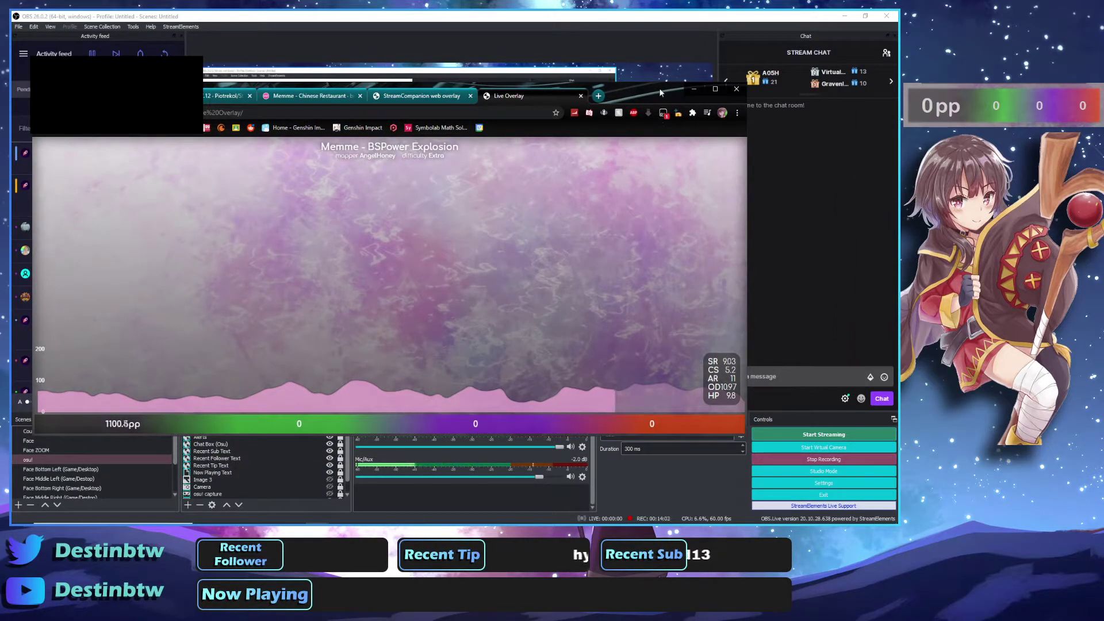
{"action": "left_click_drag", "start_coordinate": [660, 92], "coordinate": [631, 62]}
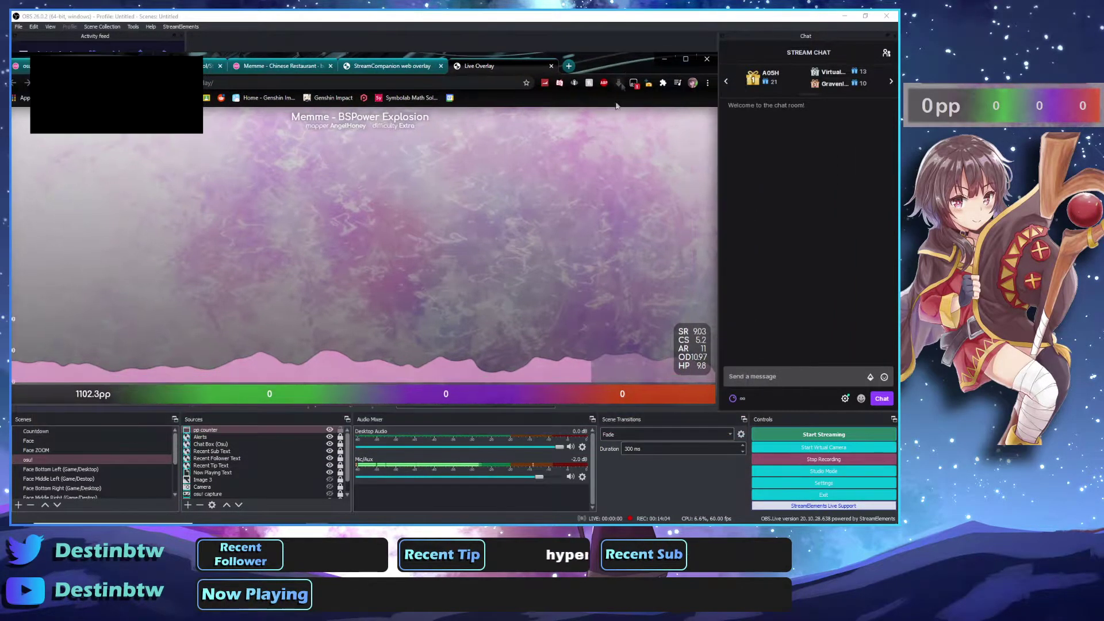
{"action": "left_click", "coordinate": [188, 505]}
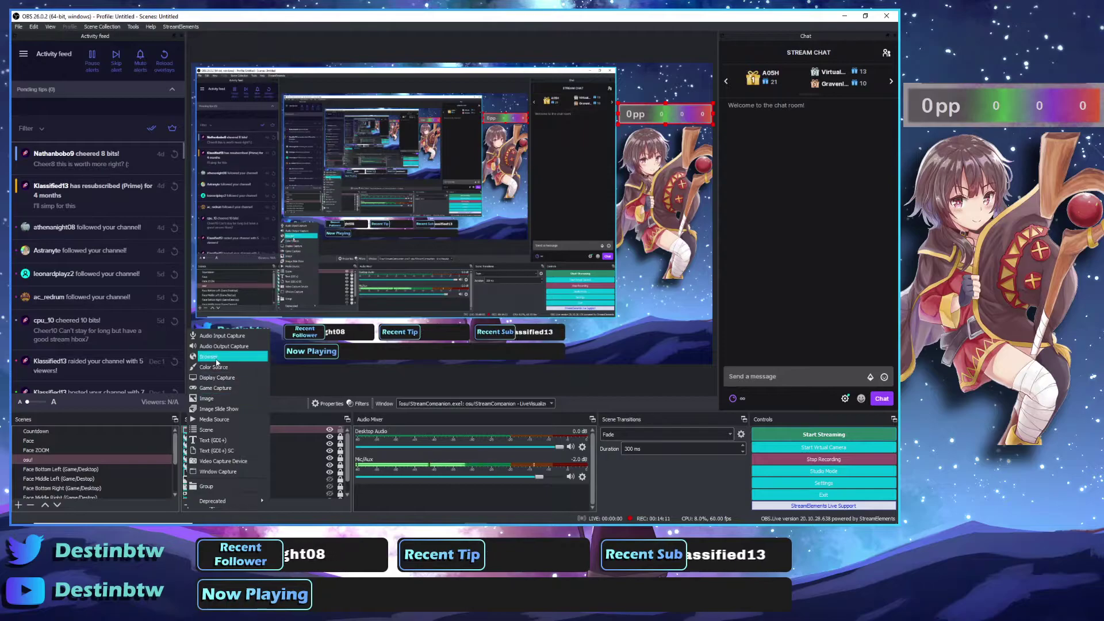
{"action": "left_click", "coordinate": [216, 357]}
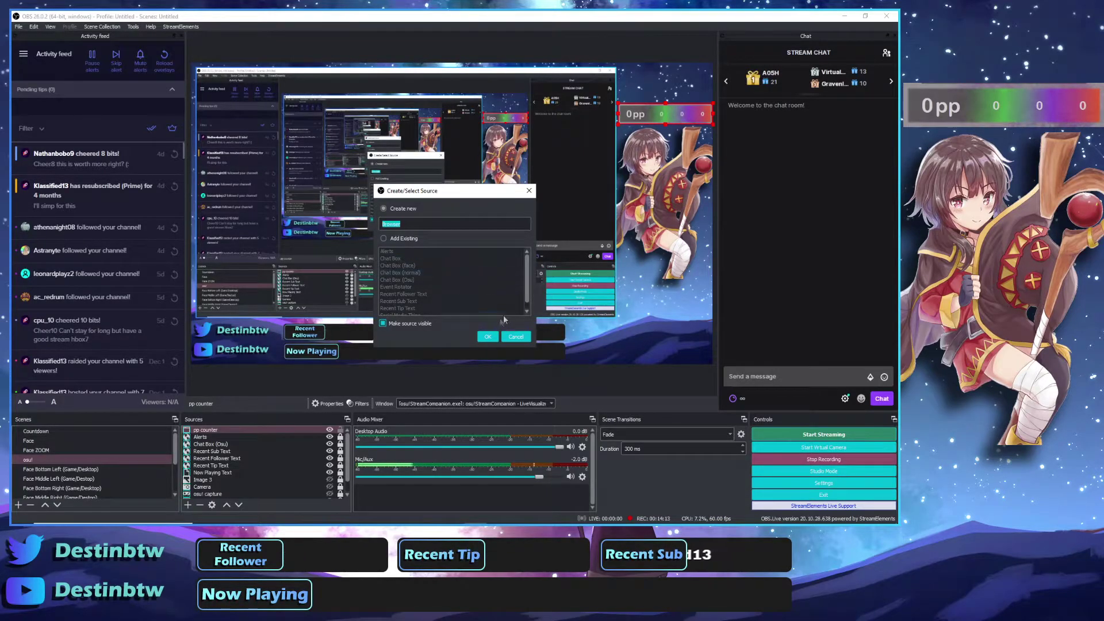
{"action": "left_click", "coordinate": [486, 337]}
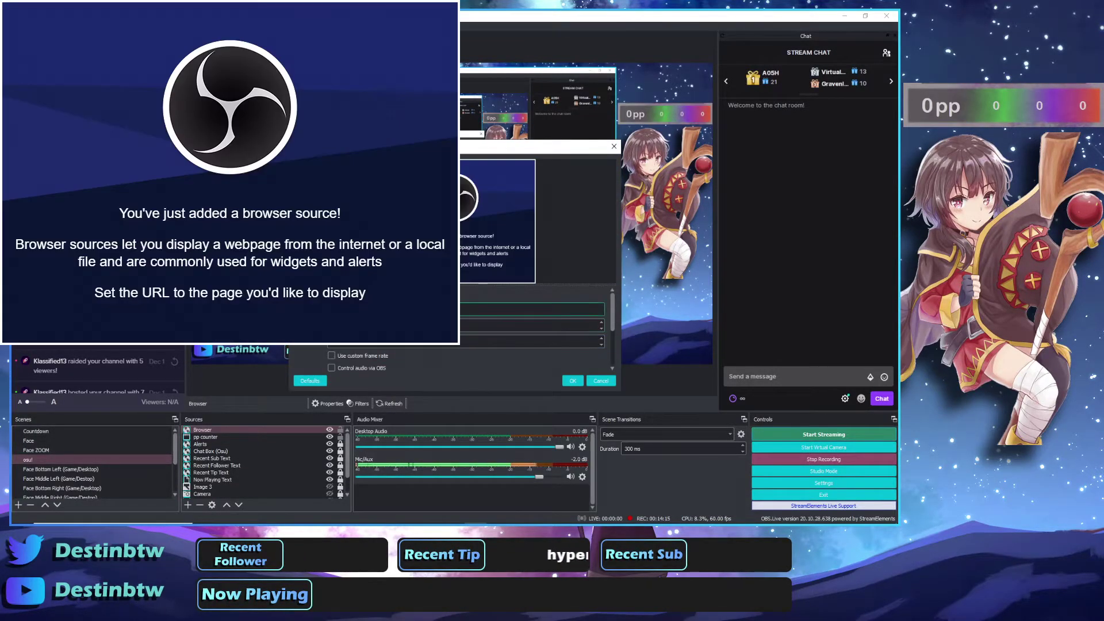
{"action": "mouse_move", "coordinate": [370, 516]}
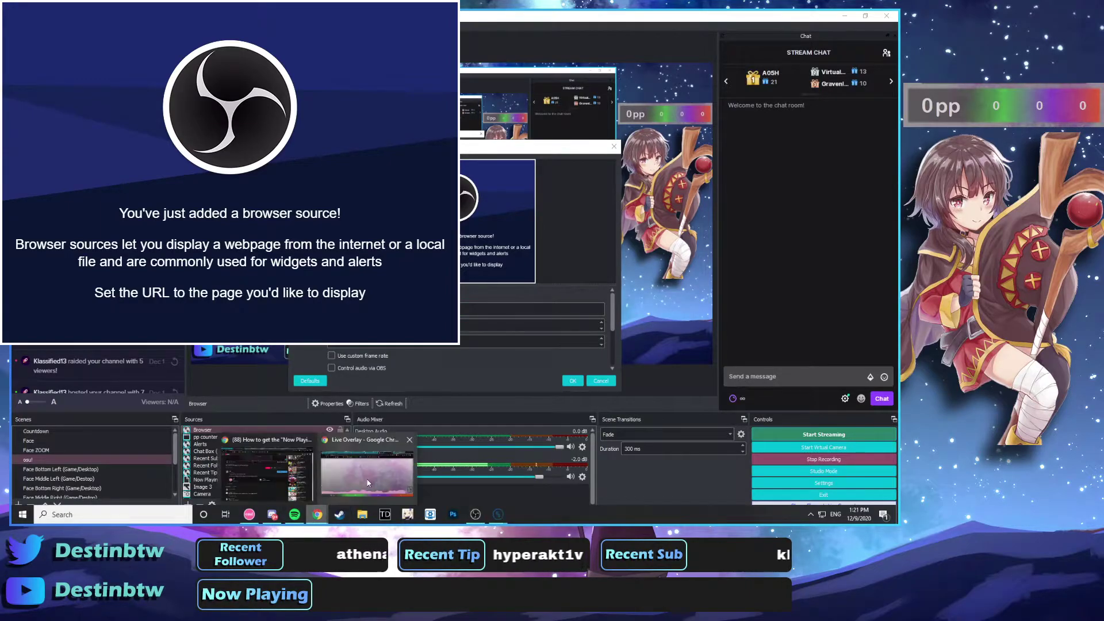
{"action": "left_click", "coordinate": [317, 514]}
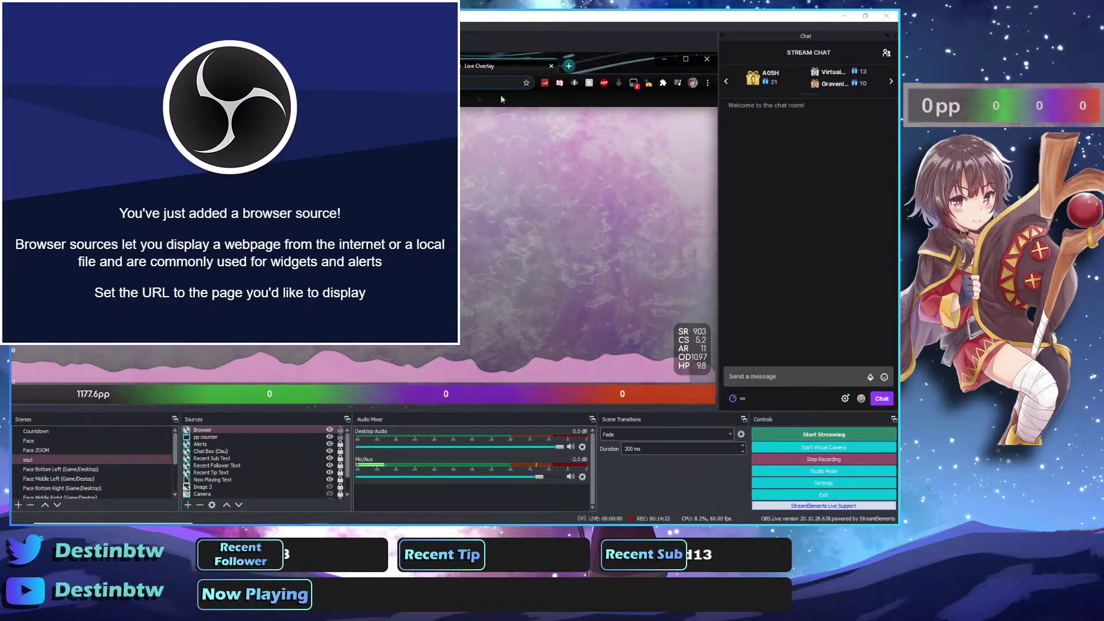
{"action": "left_click", "coordinate": [661, 61]}
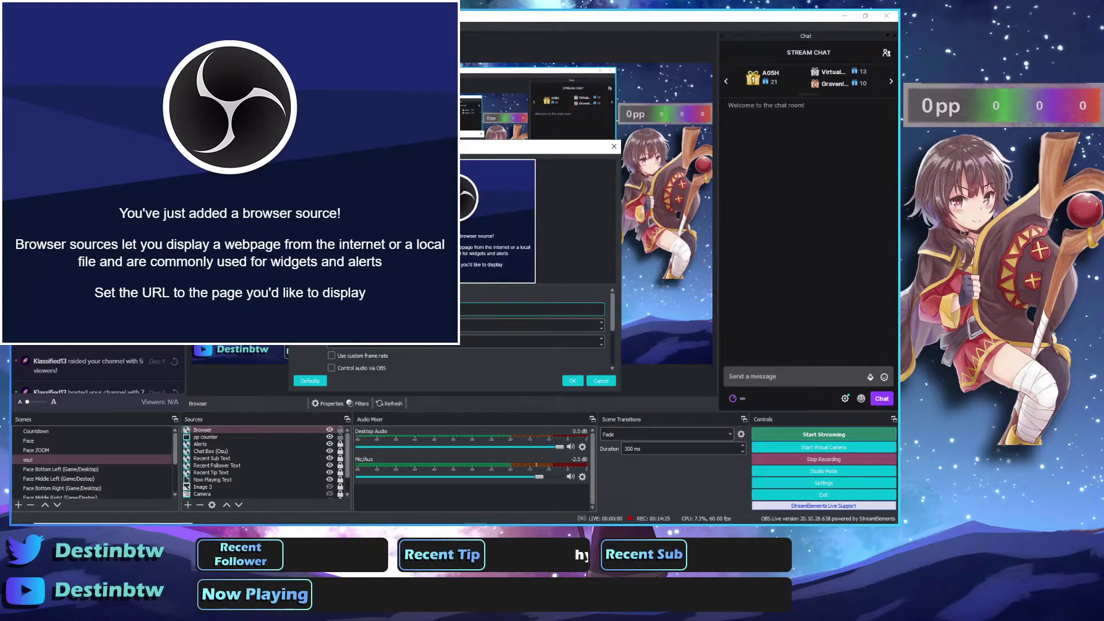
{"action": "left_click", "coordinate": [568, 379]}
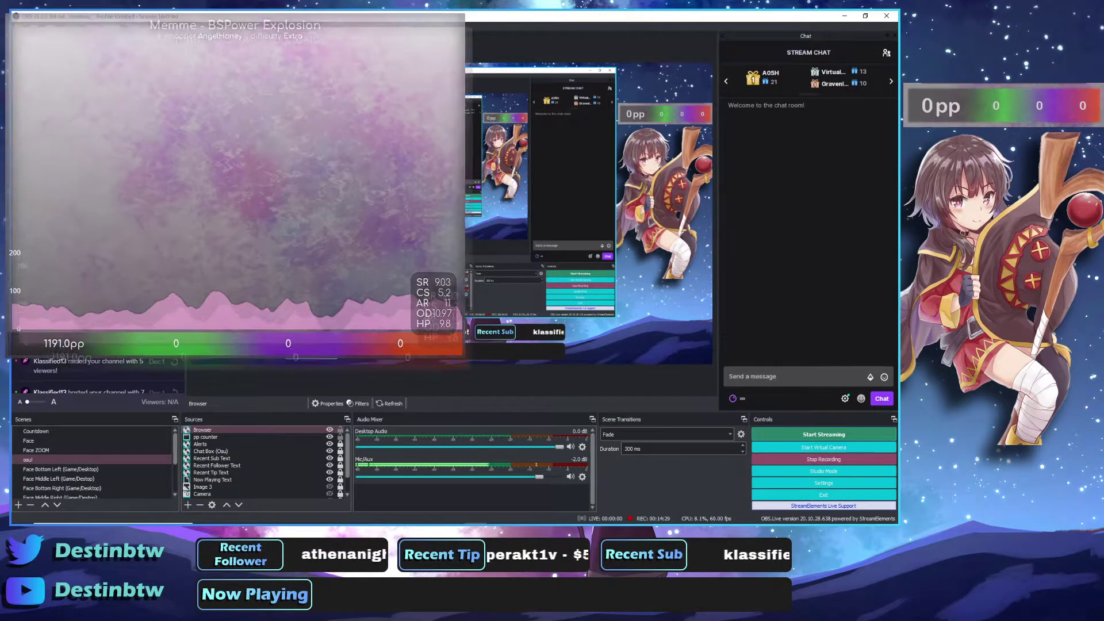
Set the browser source's width to 400 and move the overlay away from the canvas corner to the middle of the scene.
{"action": "left_click_drag", "start_coordinate": [305, 149], "coordinate": [378, 176]}
{"action": "left_click", "coordinate": [289, 430]}
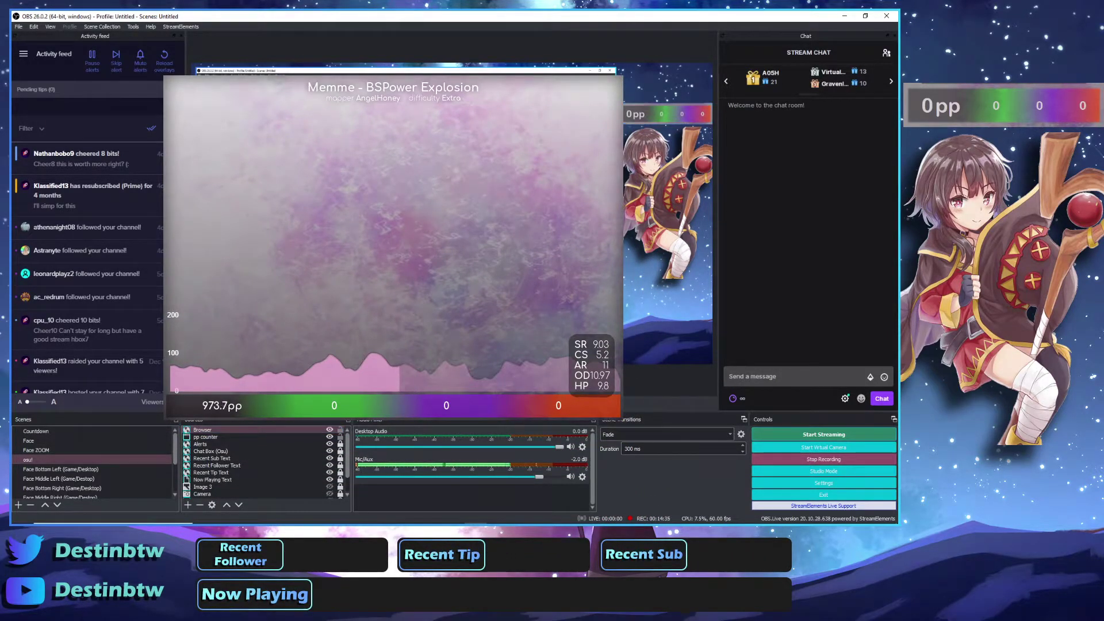
{"action": "right_click", "coordinate": [298, 429]}
{"action": "left_click", "coordinate": [325, 425]}
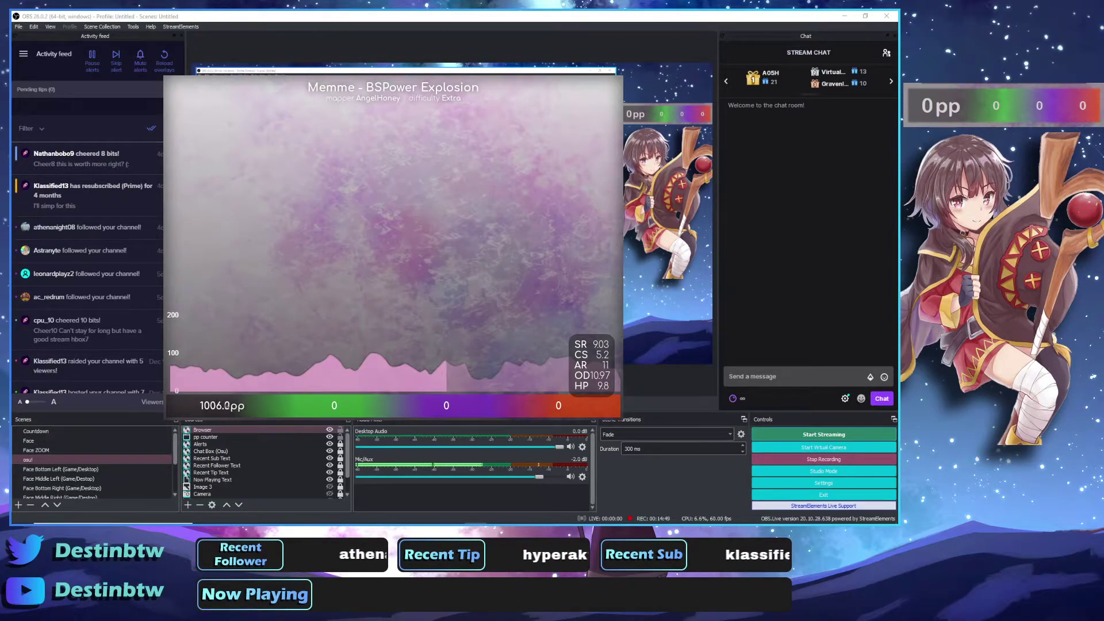
{"action": "key", "text": "alt+Tab"}
{"action": "key", "text": "alt+Tab"}
{"action": "left_click_drag", "start_coordinate": [277, 81], "coordinate": [536, 147]}
Set the browser source's height to 300 and move the overlay beside the pp counter and the character.
{"action": "right_click", "coordinate": [277, 429]}
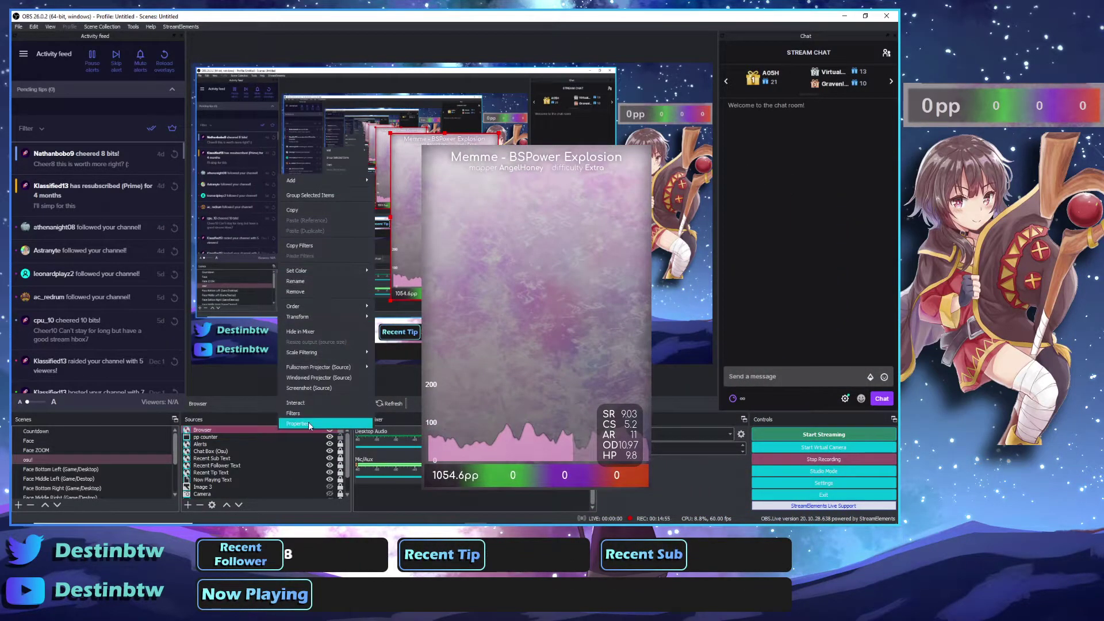
{"action": "left_click", "coordinate": [302, 422]}
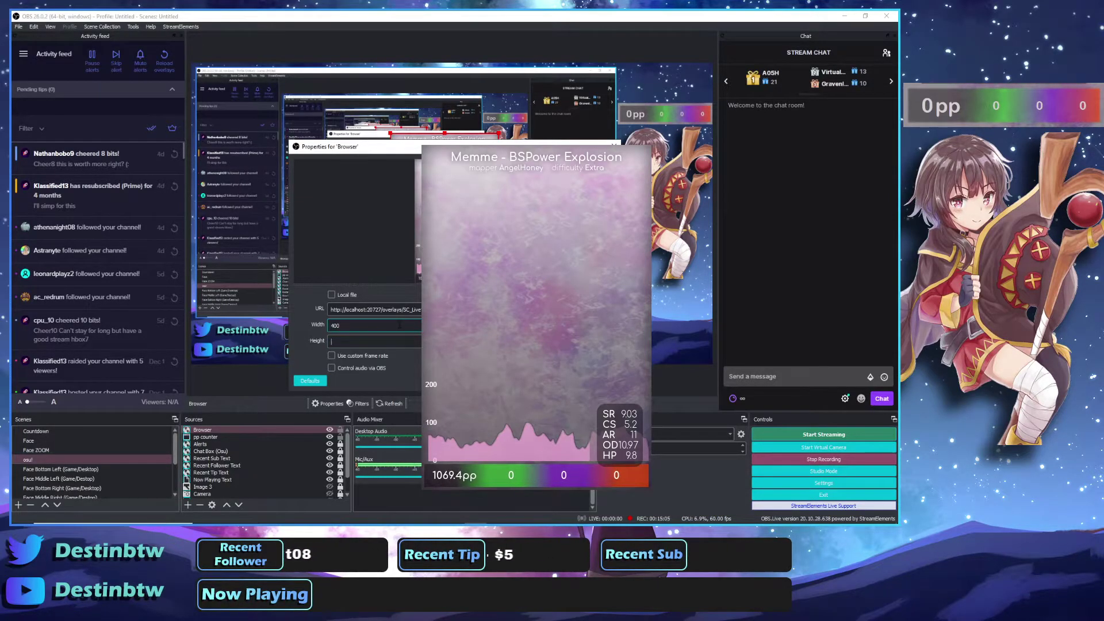
{"action": "key", "text": "Return"}
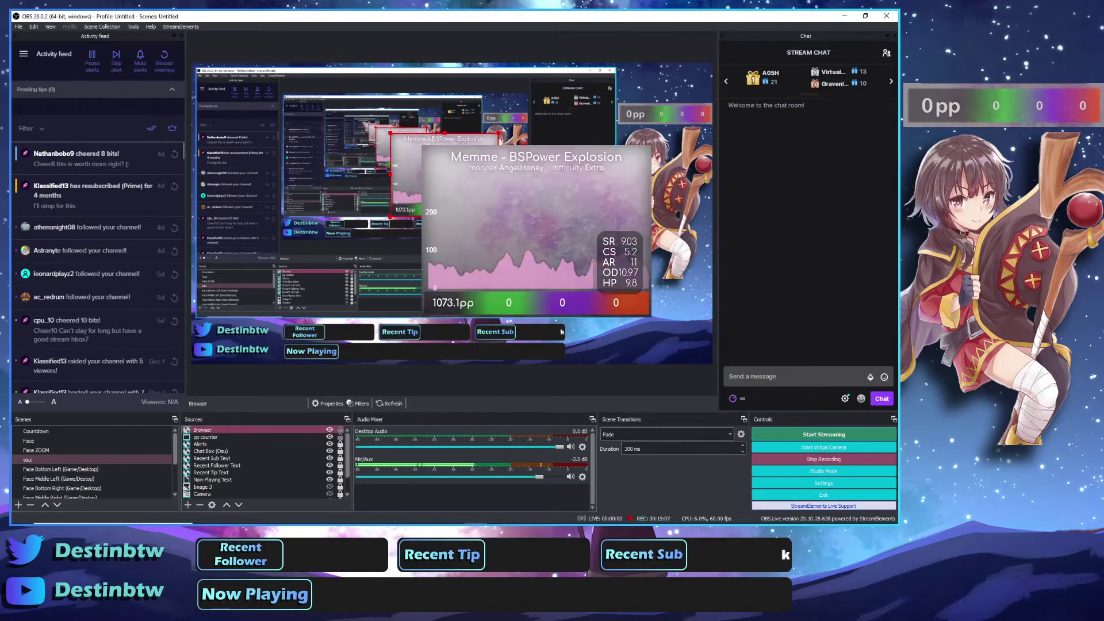
{"action": "left_click_drag", "start_coordinate": [440, 163], "coordinate": [579, 162]}
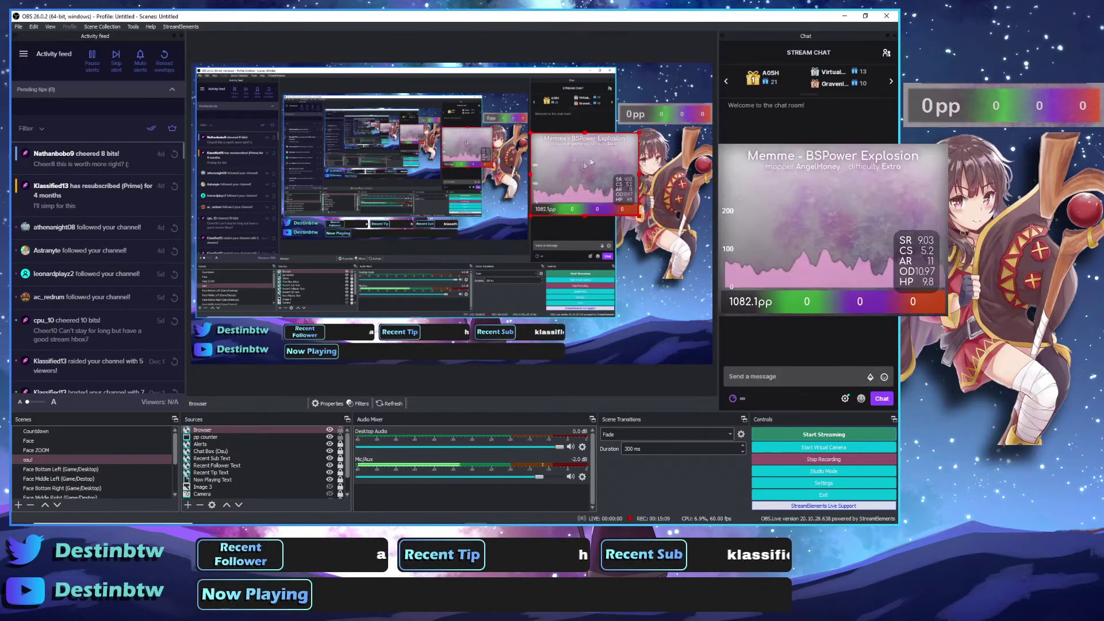
Remove the pp counter source from the scene and move the browser overlay over the character.
{"action": "left_click", "coordinate": [661, 114]}
{"action": "key", "text": "Delete"}
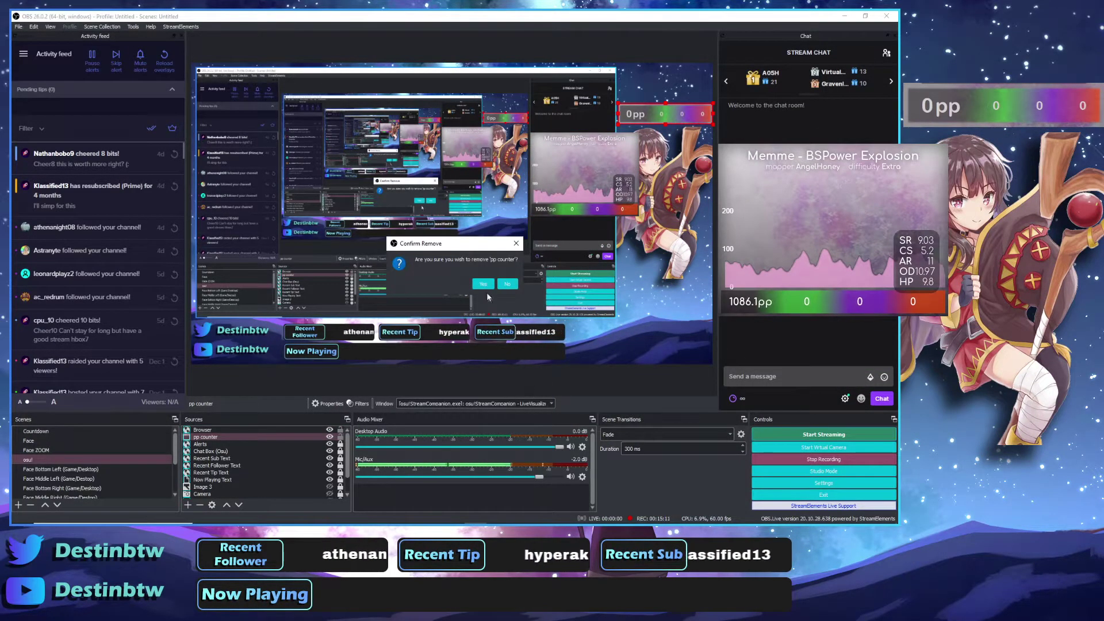
{"action": "key", "text": "Return"}
{"action": "left_click_drag", "start_coordinate": [591, 174], "coordinate": [615, 177]}
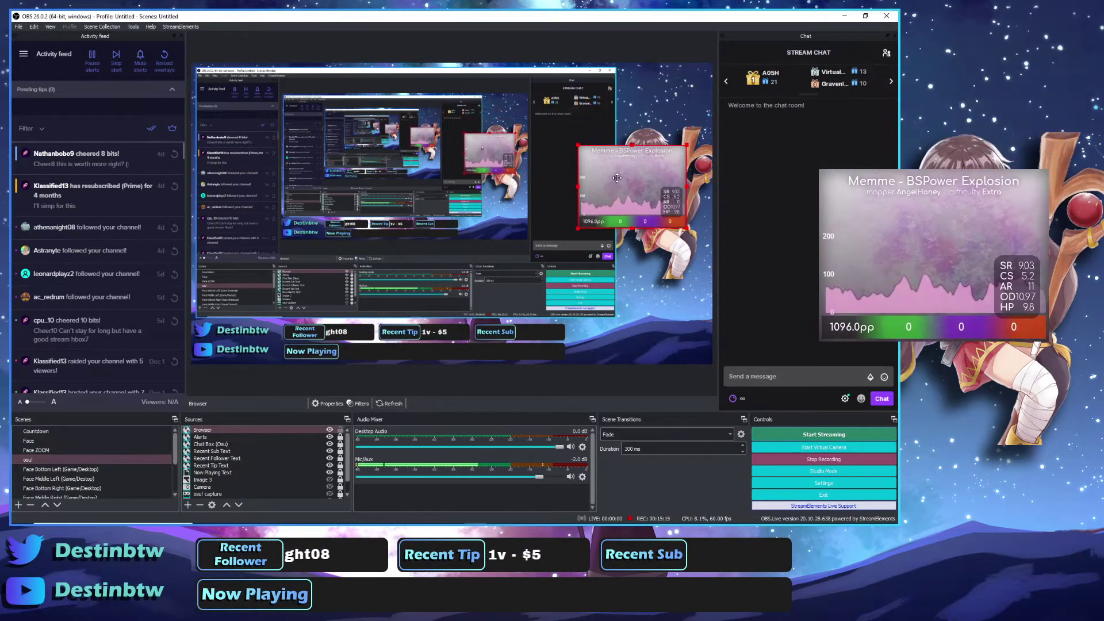
Set the browser source's height to 100 and place the flattened overlay above and beside the character's head.
{"action": "right_click", "coordinate": [296, 430]}
{"action": "left_click", "coordinate": [335, 421]}
{"action": "left_click", "coordinate": [359, 341]}
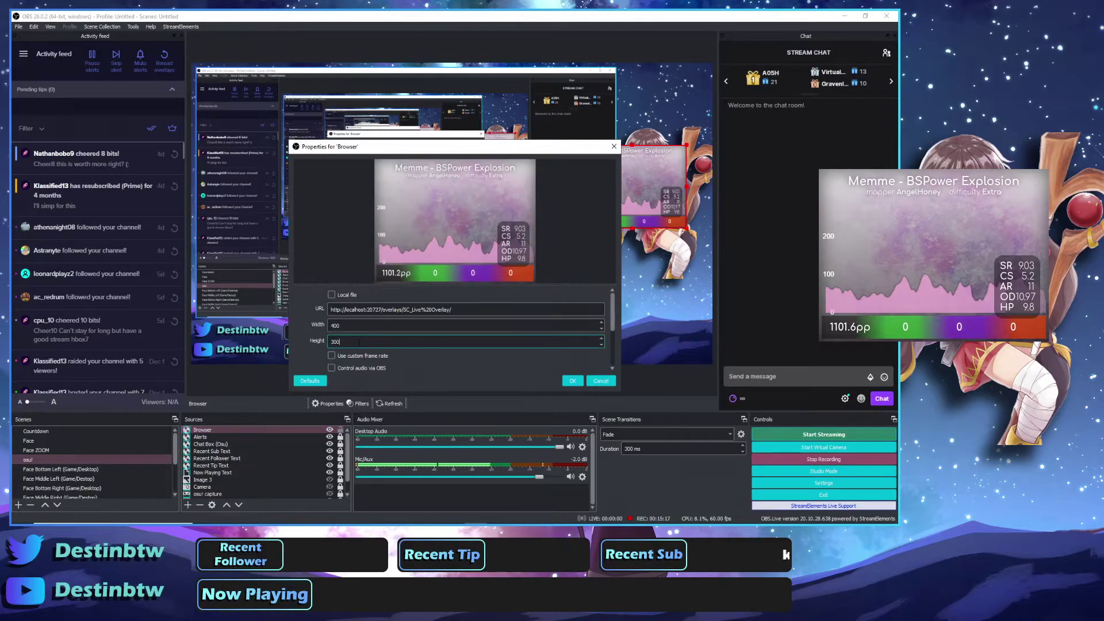
{"action": "type", "text": "100"}
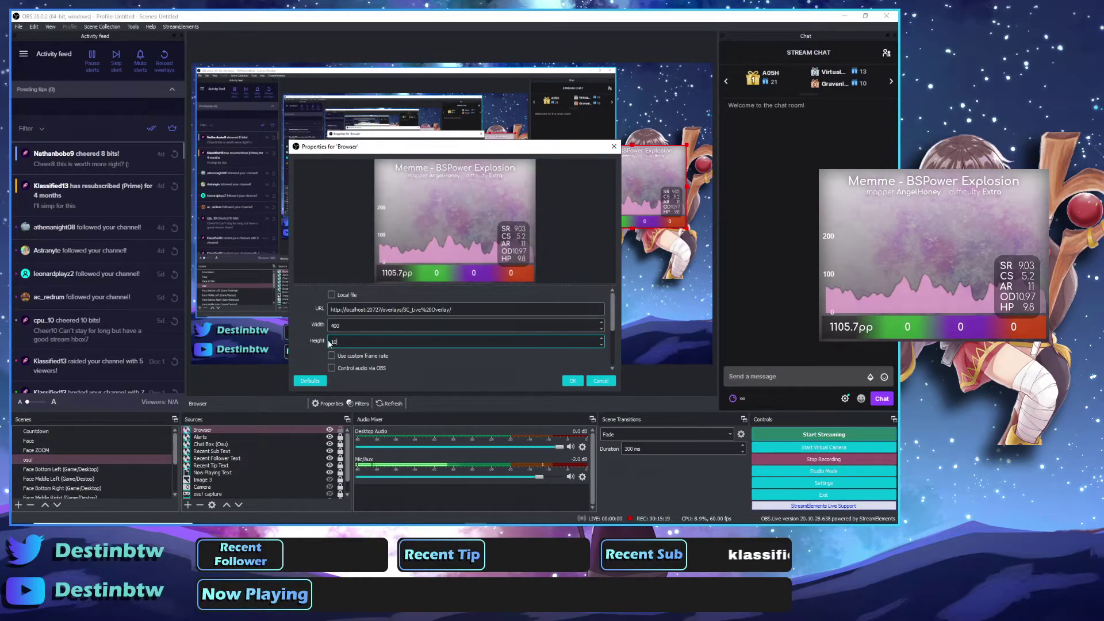
{"action": "left_click", "coordinate": [573, 380]}
{"action": "left_click_drag", "start_coordinate": [632, 157], "coordinate": [615, 120]}
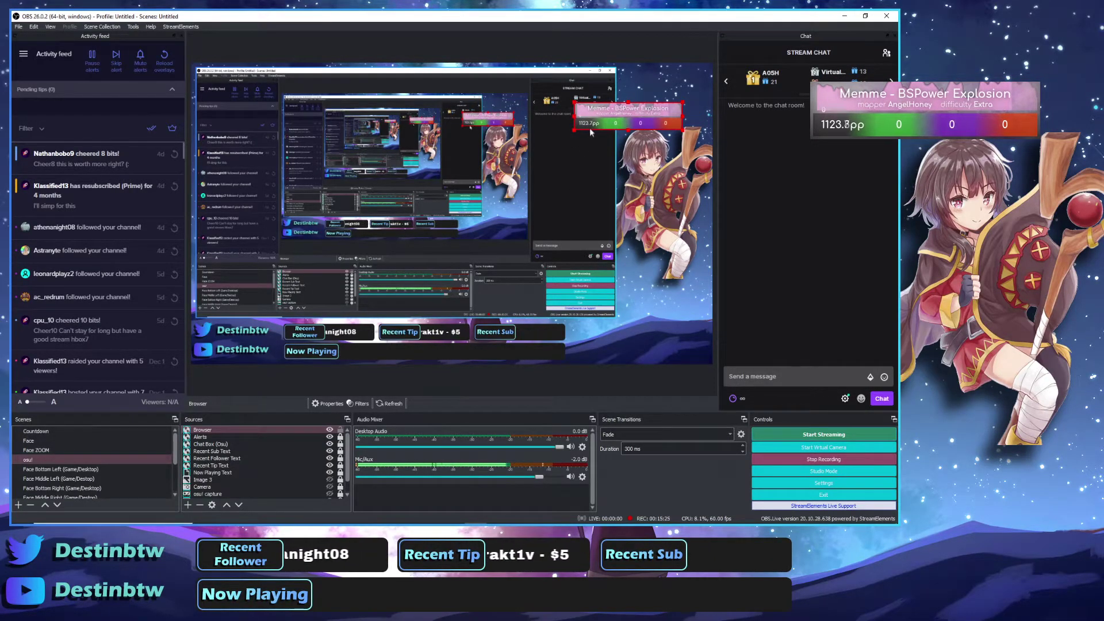
{"action": "left_click_drag", "start_coordinate": [616, 121], "coordinate": [573, 122]}
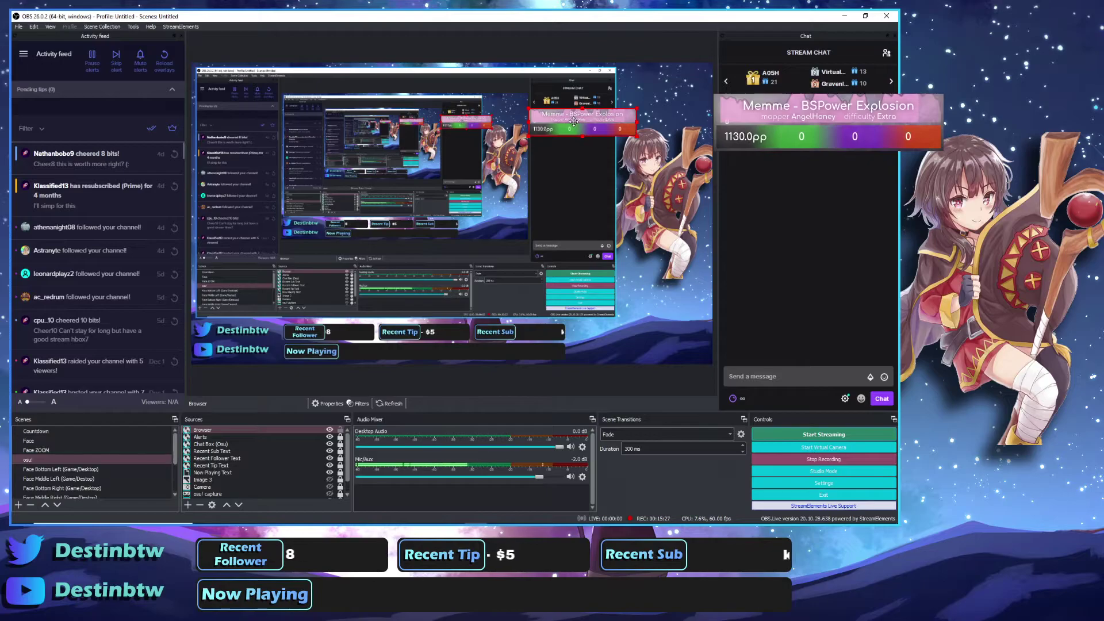
Switch back to the maximized browser and review the other overlay previews on the StreamCompanion web overlay page.
{"action": "mouse_move", "coordinate": [494, 521]}
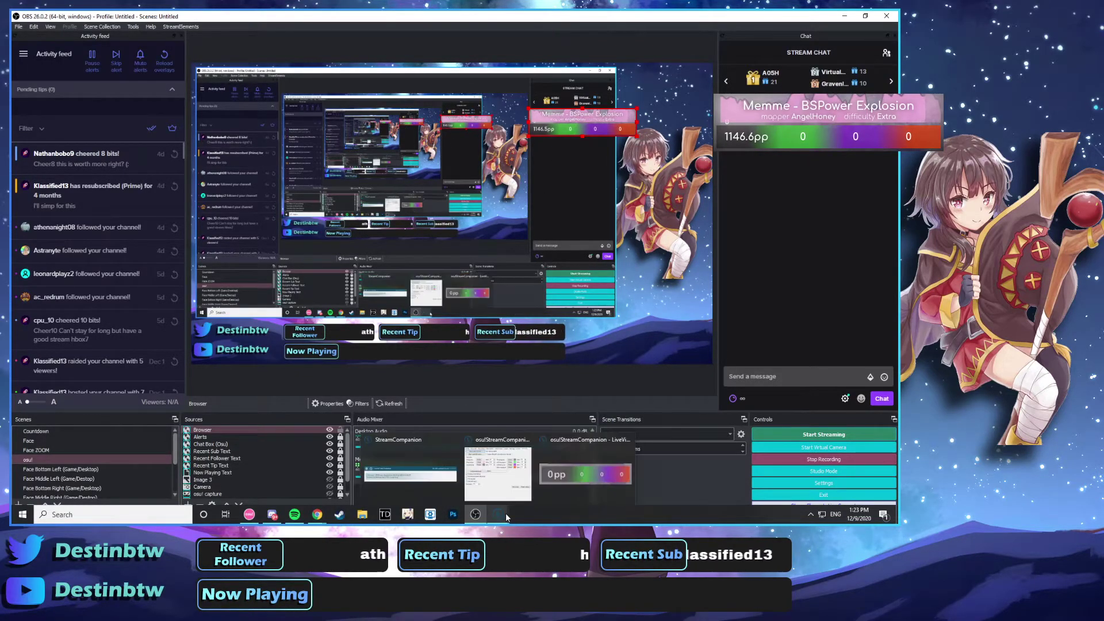
{"action": "mouse_move", "coordinate": [317, 514]}
{"action": "left_click", "coordinate": [329, 493]}
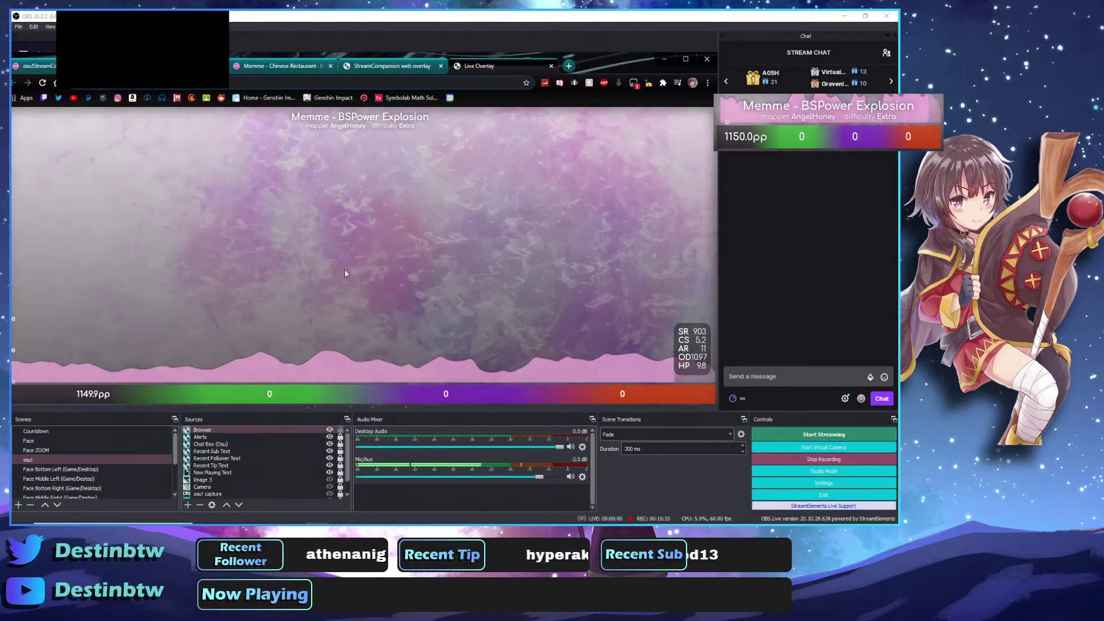
{"action": "left_click", "coordinate": [686, 59]}
{"action": "left_click", "coordinate": [401, 19]}
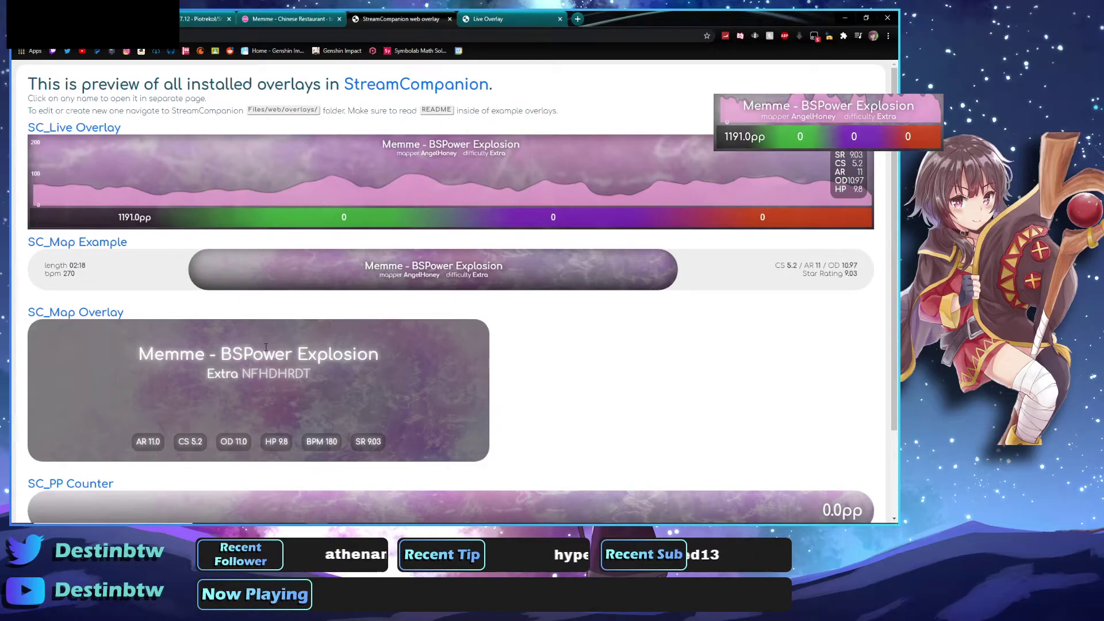
{"action": "scroll", "coordinate": [315, 377], "scroll_direction": "down", "scroll_amount": 2}
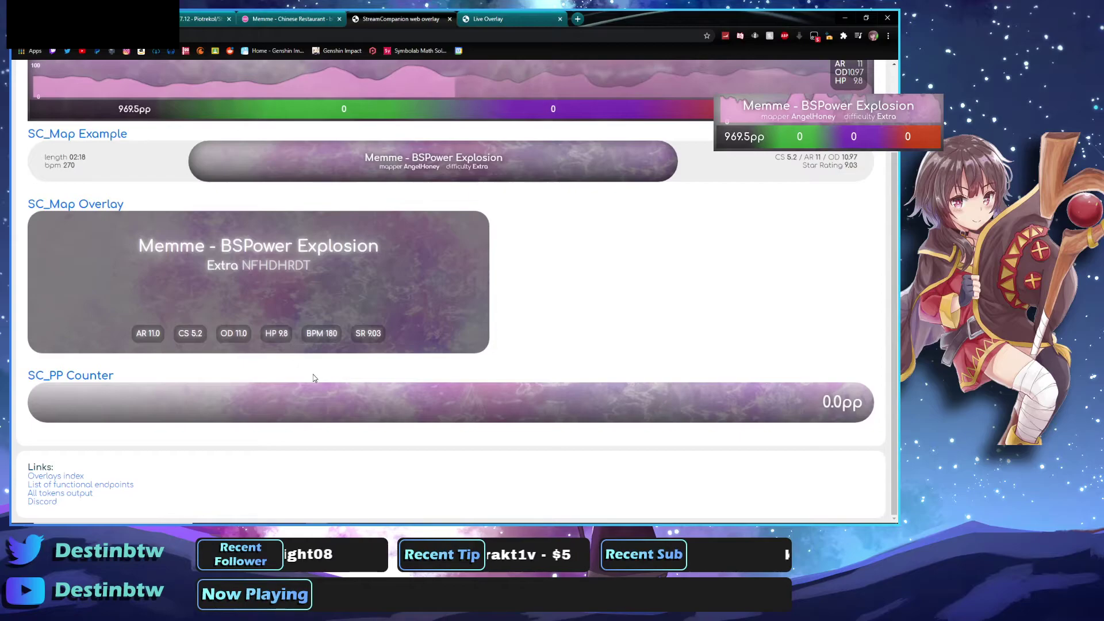
{"action": "scroll", "coordinate": [428, 374], "scroll_direction": "up", "scroll_amount": 2}
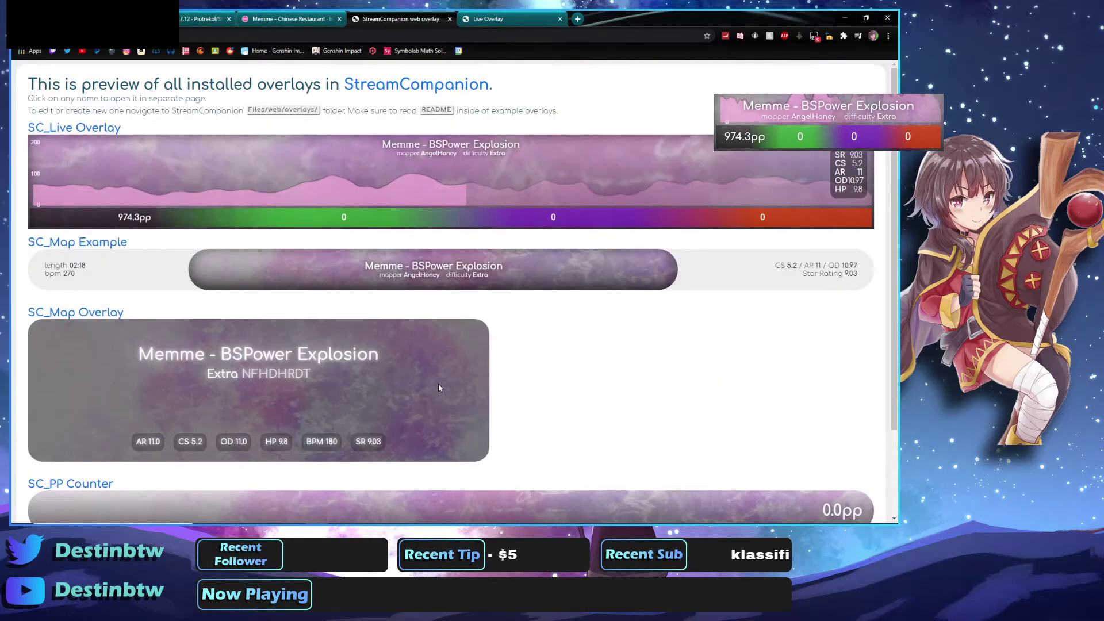